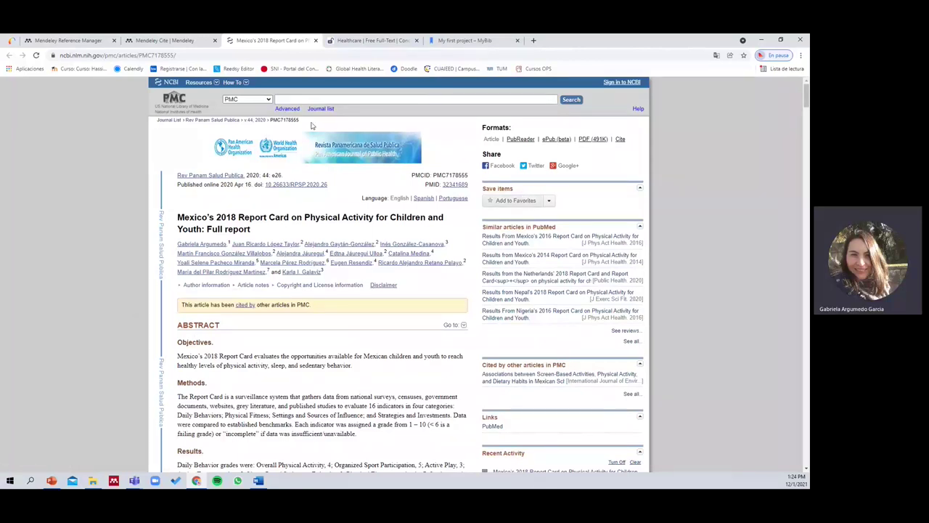
Step: Switch to the MyBib project, dismiss the bibliographies tip and start a new citation
left_click(457, 42)
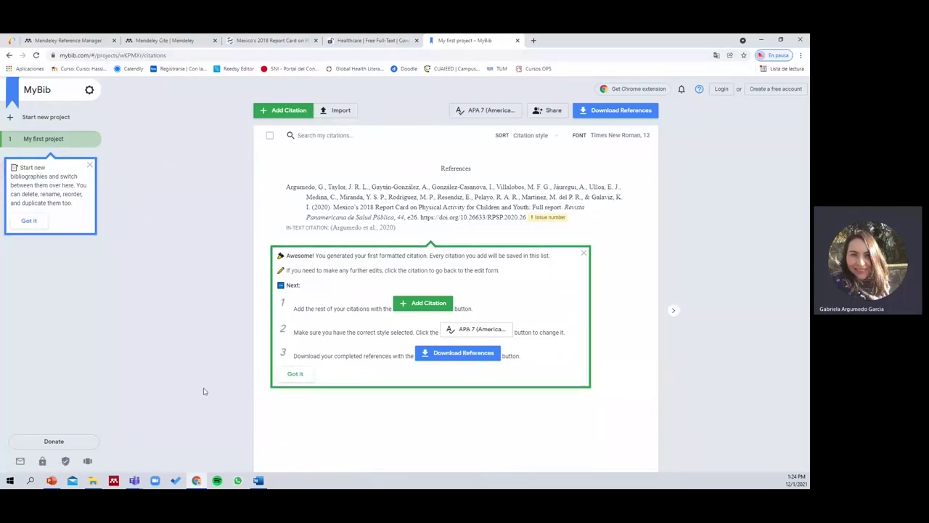
left_click(89, 164)
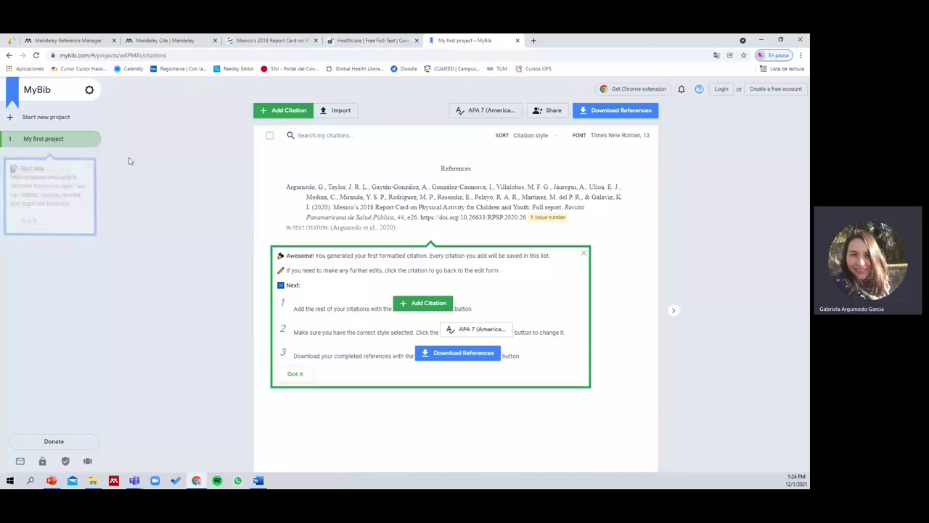
left_click(286, 115)
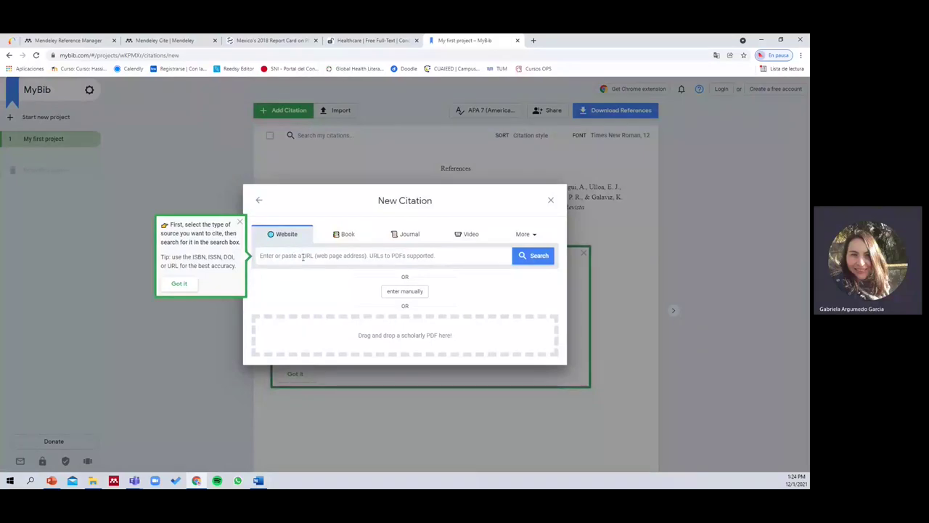
Step: Try to use the DOI 10.26633/RPSP.2020.26 from Mexico's 2018 Report Card article as the new citation's website source
left_click(267, 41)
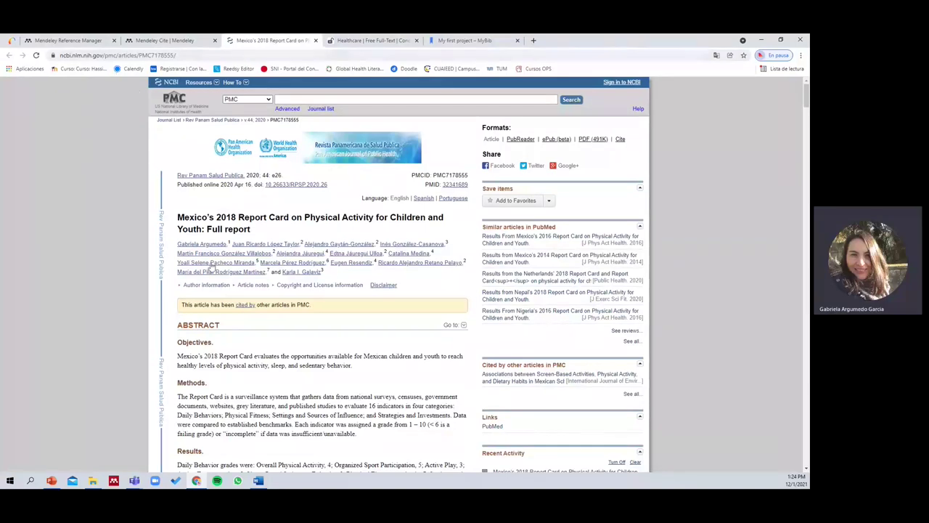
left_click_drag(329, 188, 265, 185)
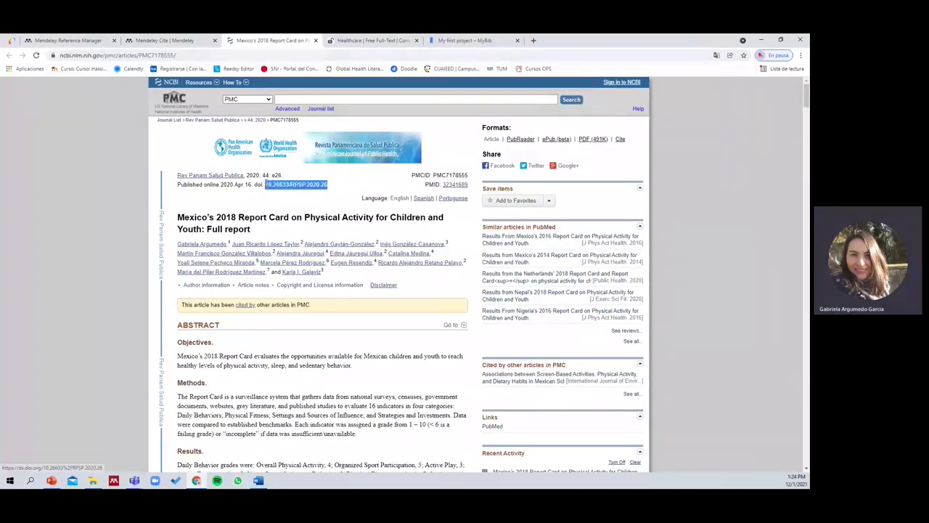
right_click(283, 191)
left_click(291, 196)
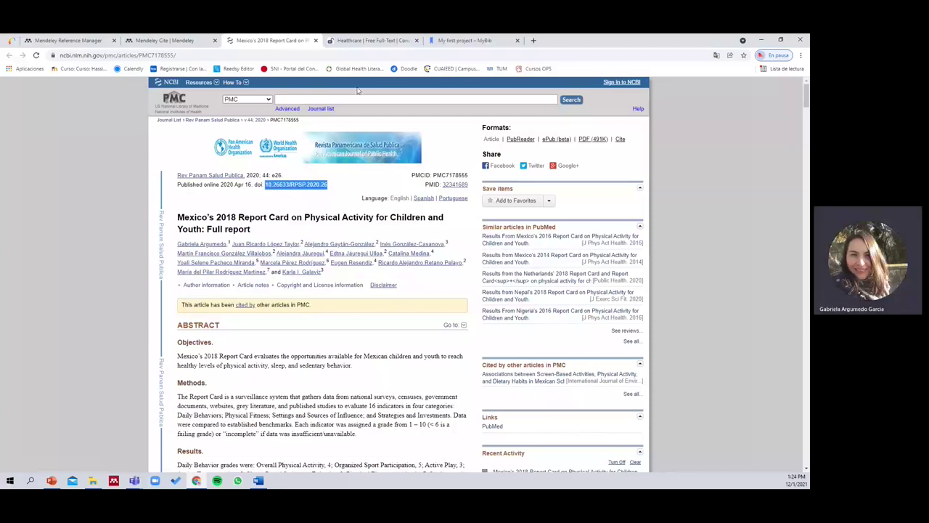
left_click(439, 42)
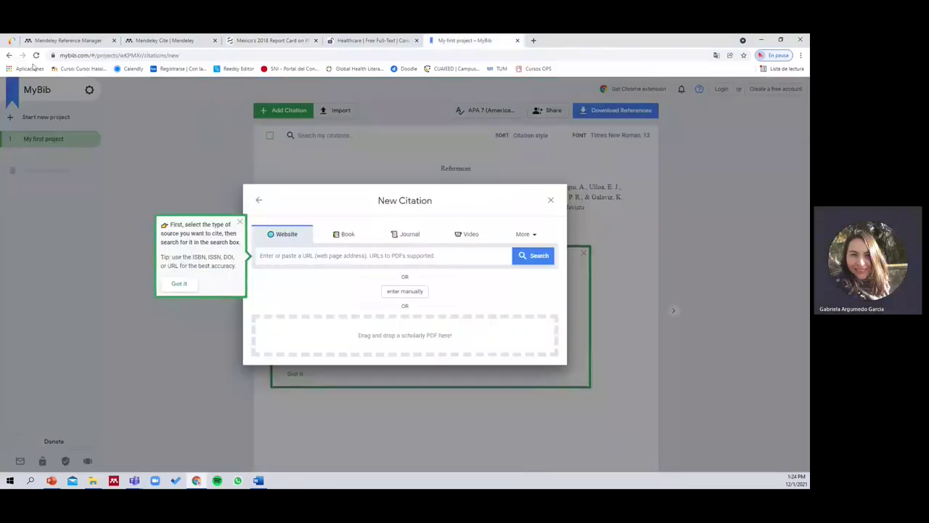
right_click(295, 254)
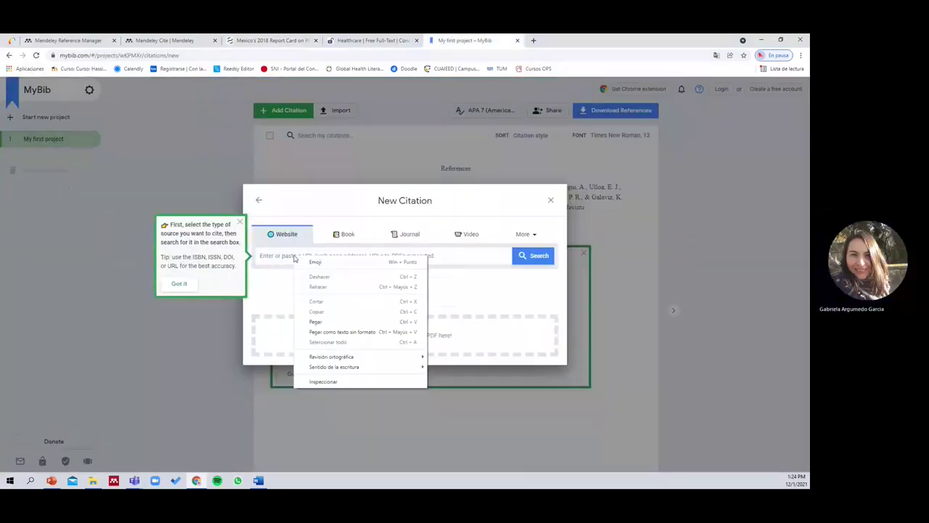
left_click(318, 322)
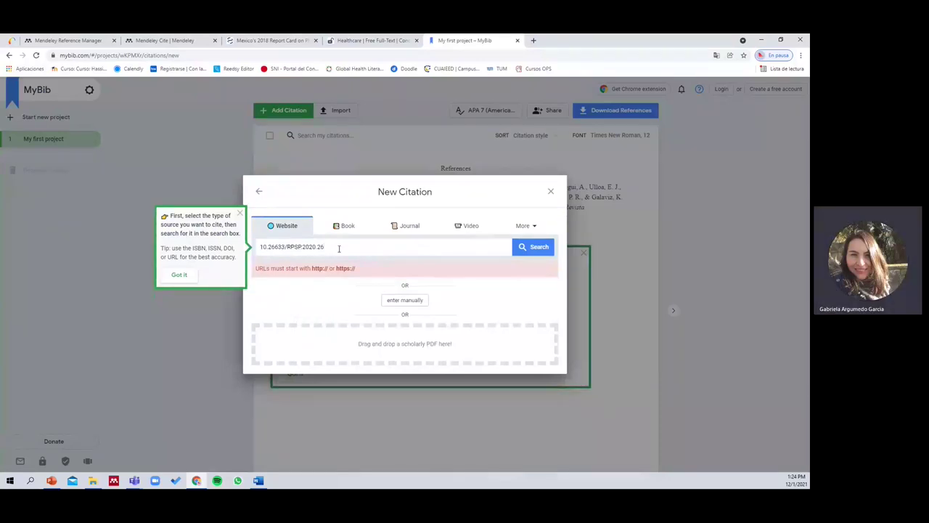
left_click_drag(336, 249, 239, 251)
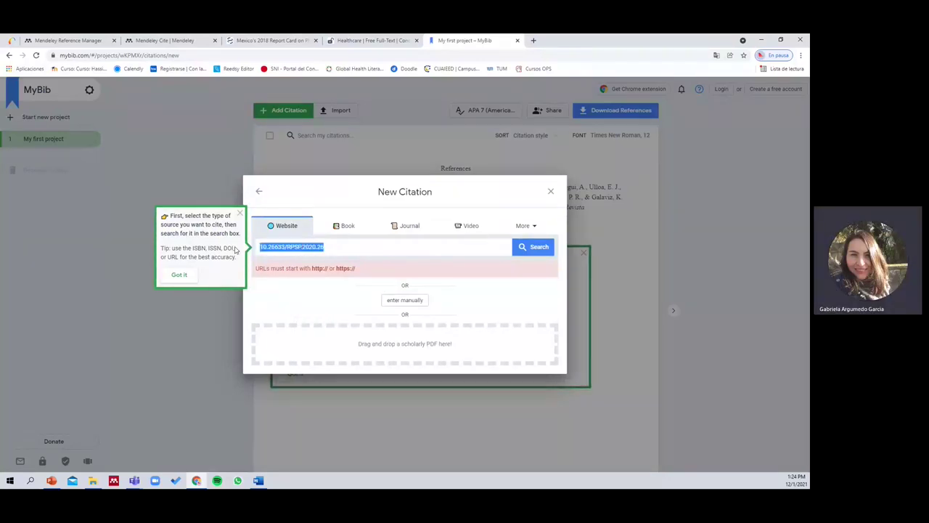
key("BackSpace")
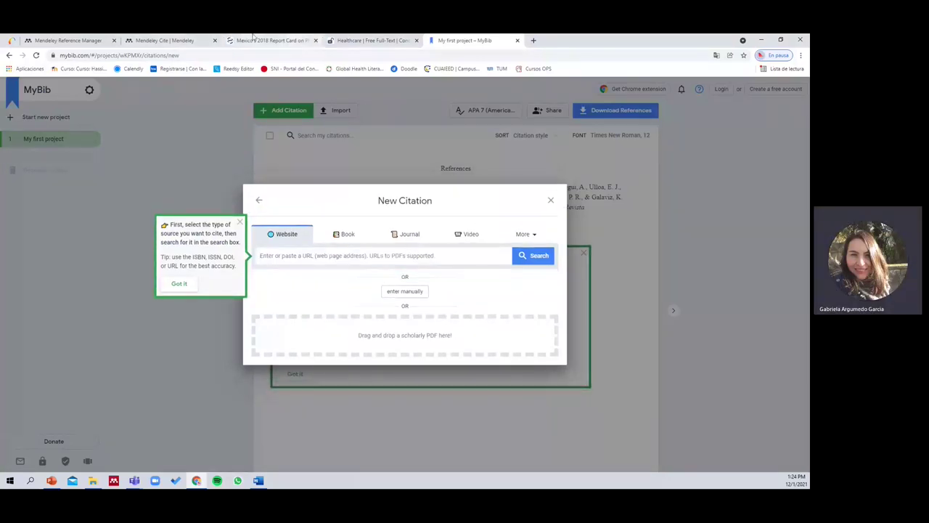
Step: Copy the full web address of the MDPI Healthcare article on dentists' infection control in Mexico
left_click(261, 41)
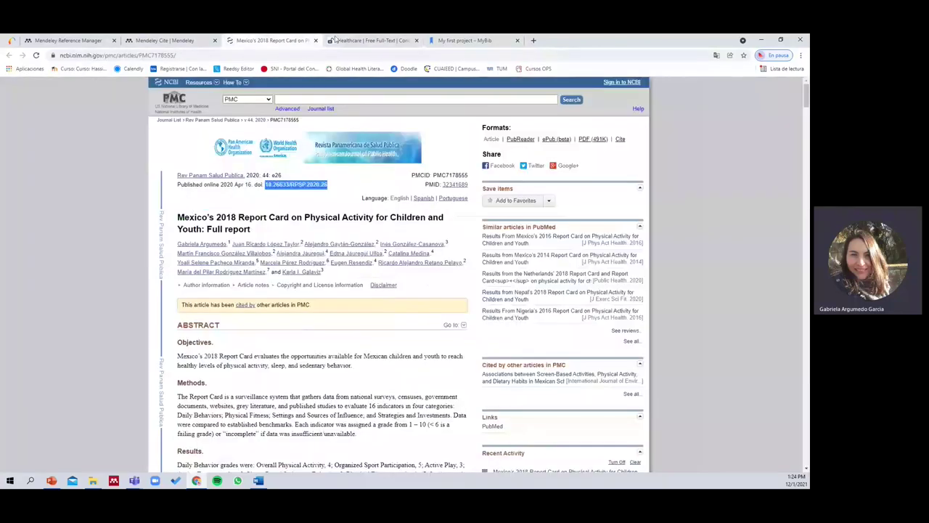
left_click(371, 40)
right_click(112, 56)
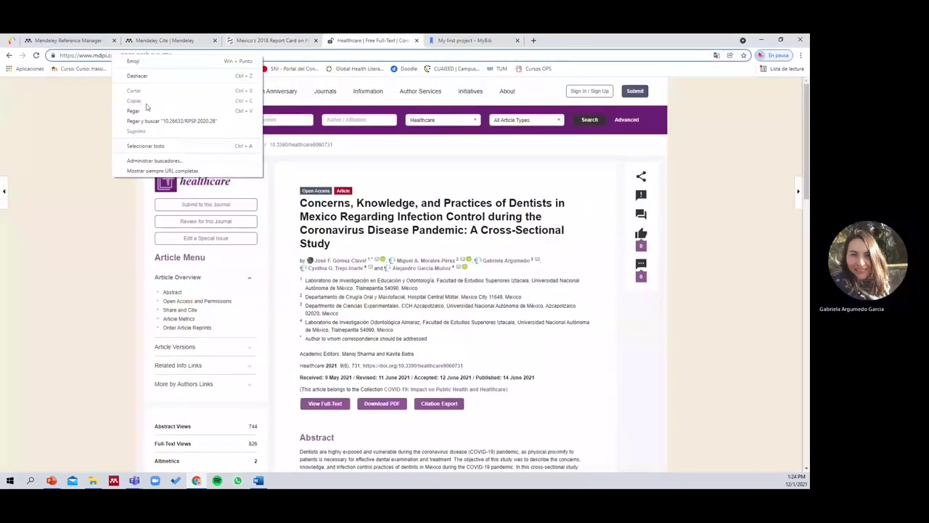
key("Escape")
left_click(64, 54)
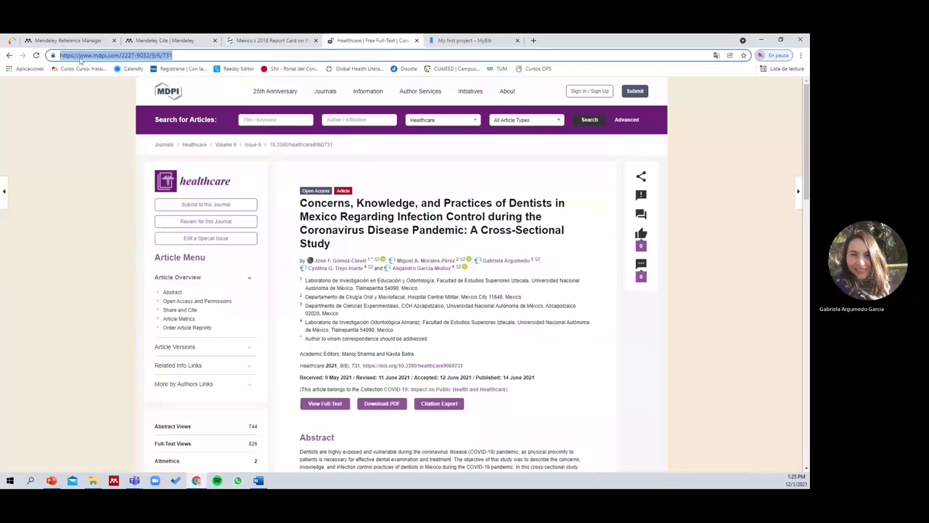
right_click(84, 56)
left_click(131, 96)
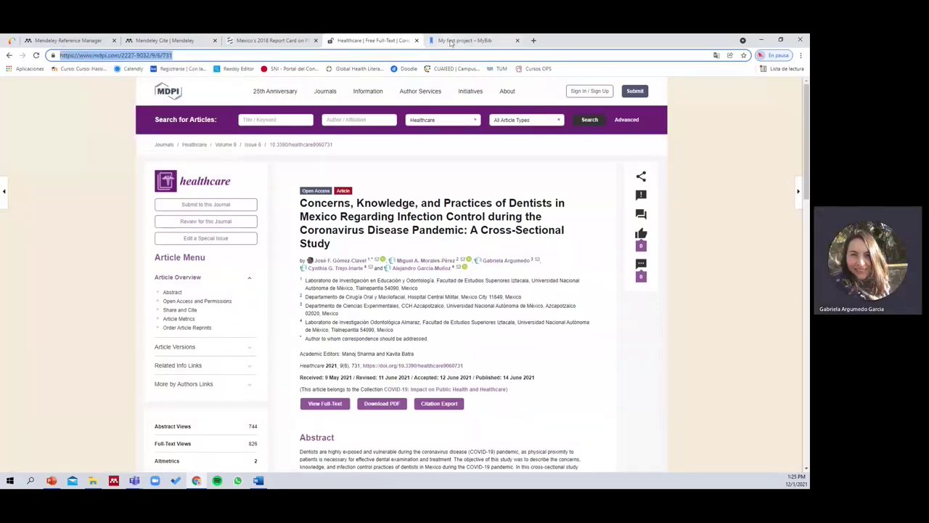
left_click(450, 42)
right_click(381, 259)
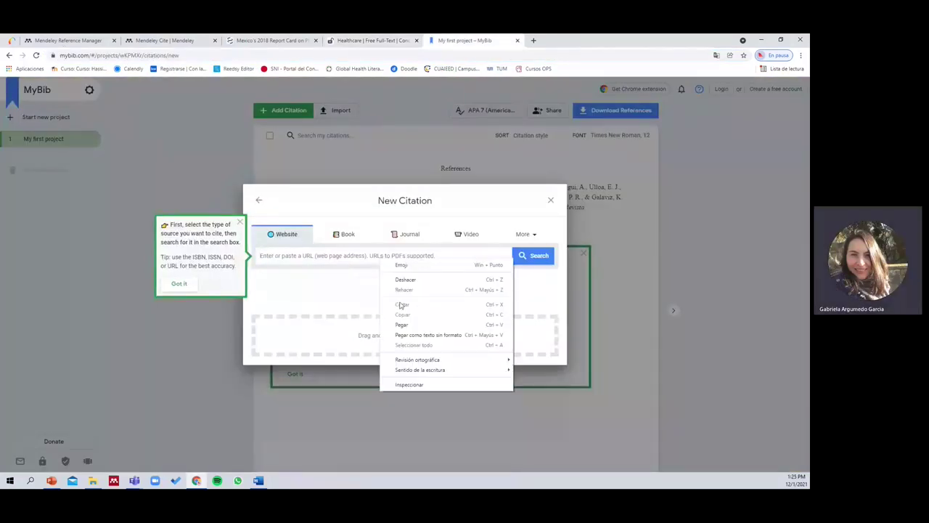
left_click(407, 324)
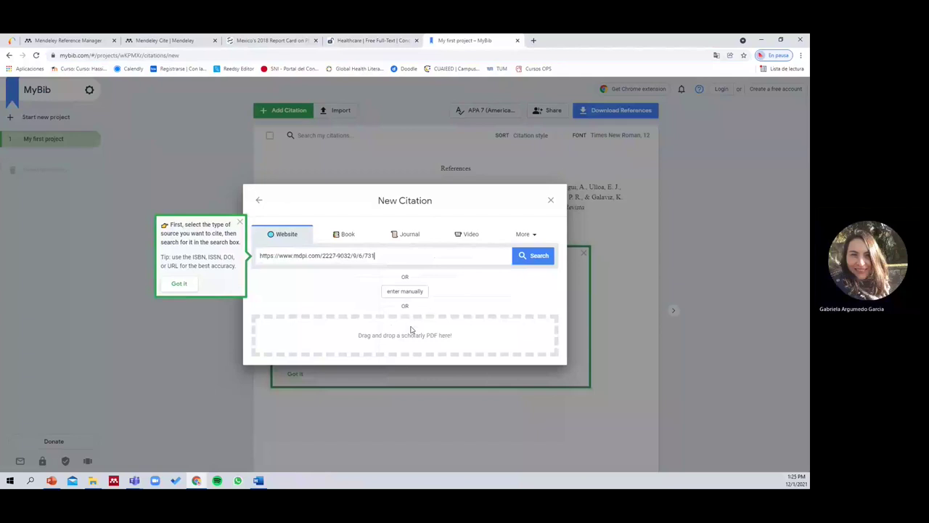
left_click(541, 265)
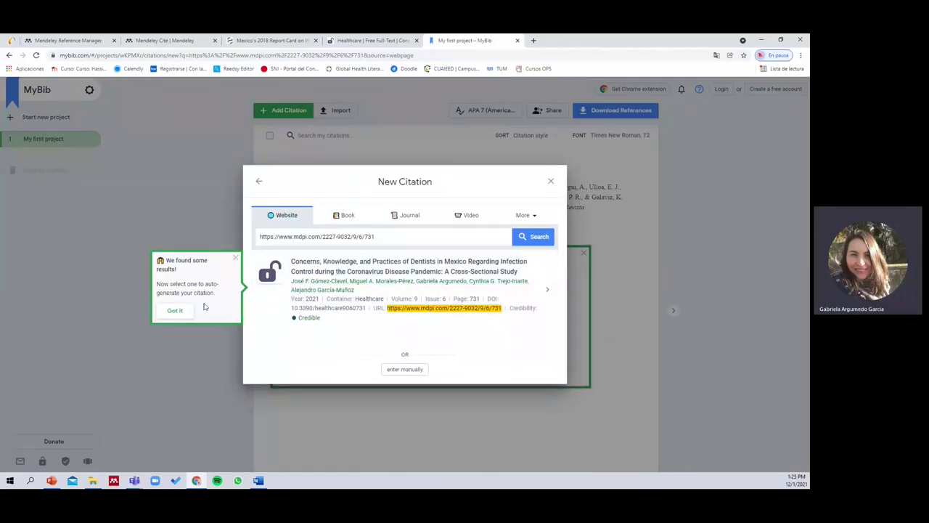
left_click(236, 259)
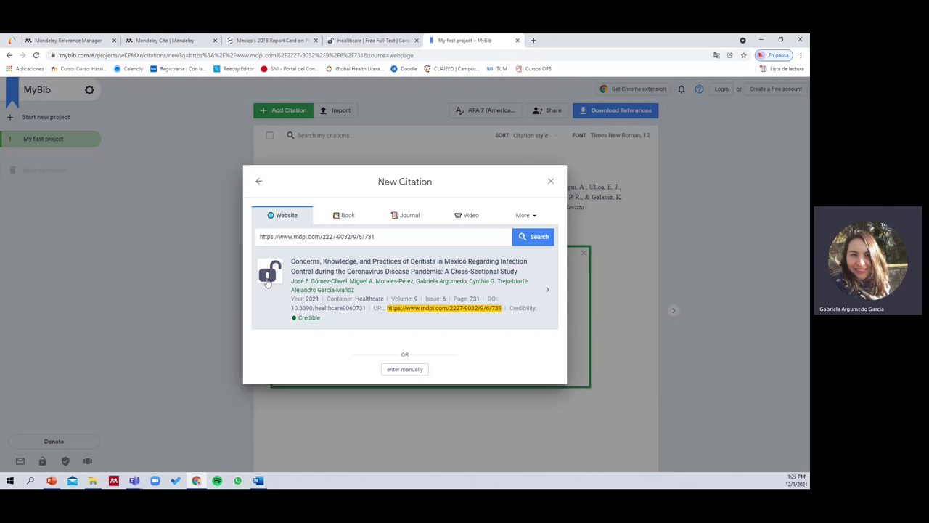
Step: Choose the found article on dentists' infection control, review its journal article details and save the citation
left_click(385, 271)
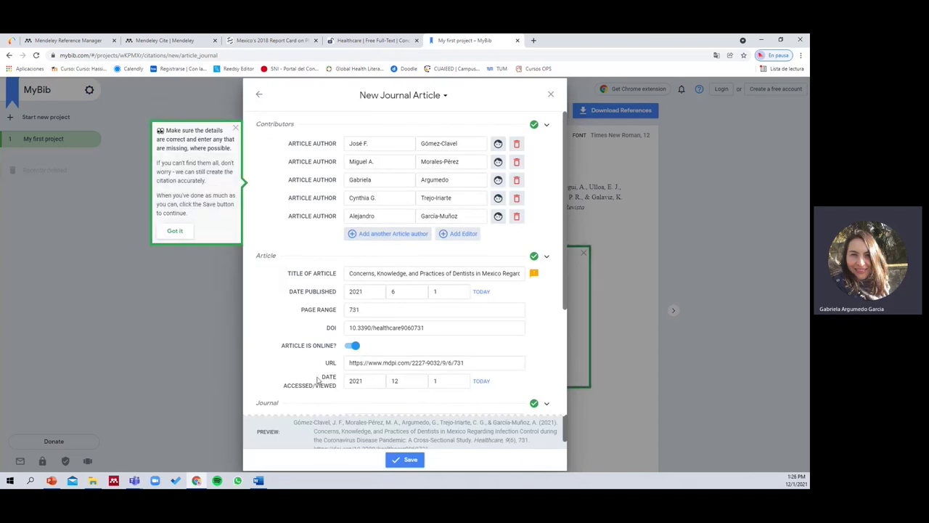
scroll(374, 363, "down", 3)
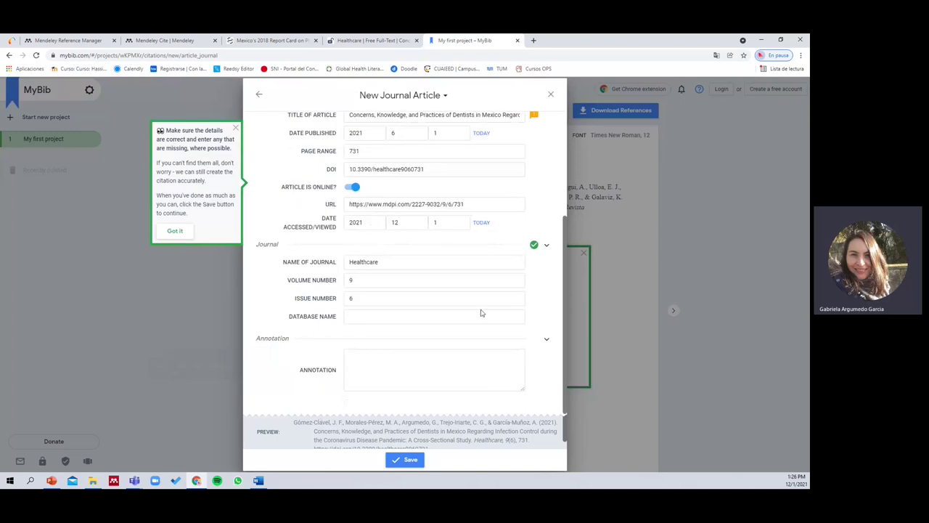
scroll(410, 334, "up", 3)
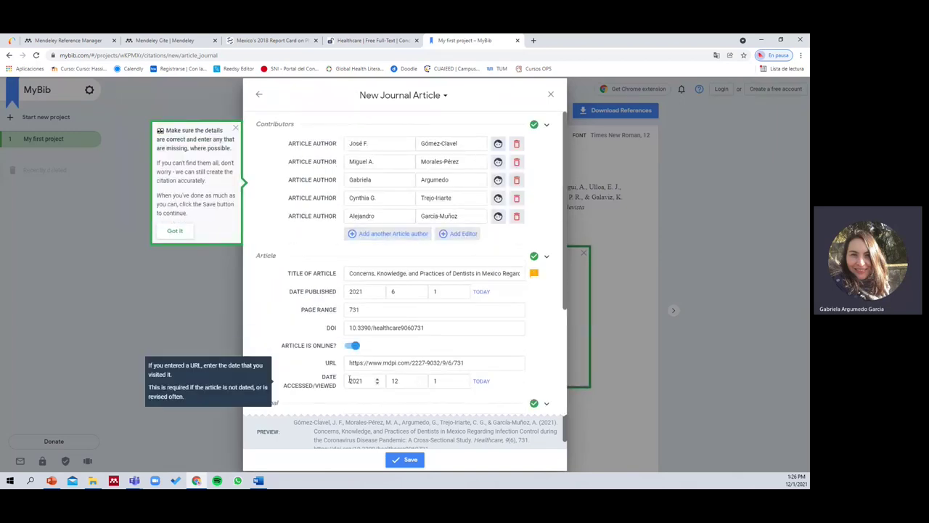
scroll(396, 363, "down", 3)
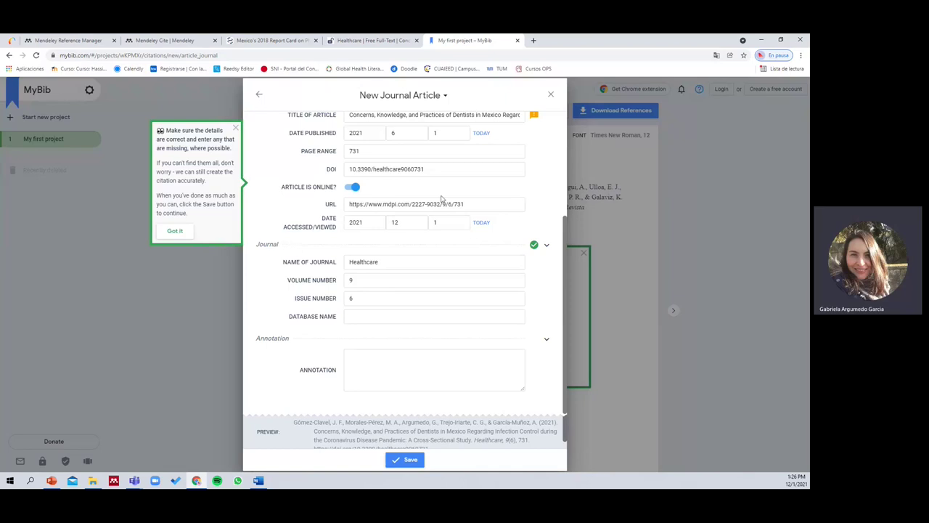
left_click(406, 460)
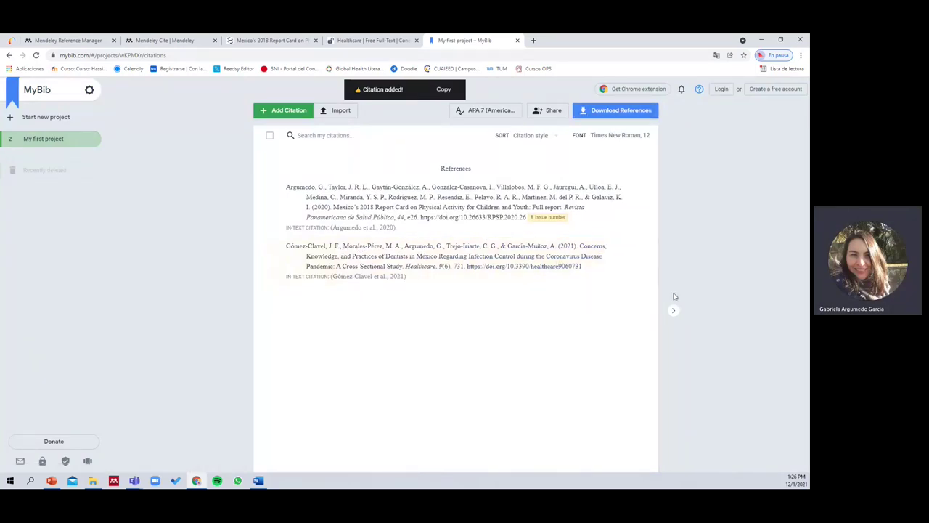
left_click(519, 260)
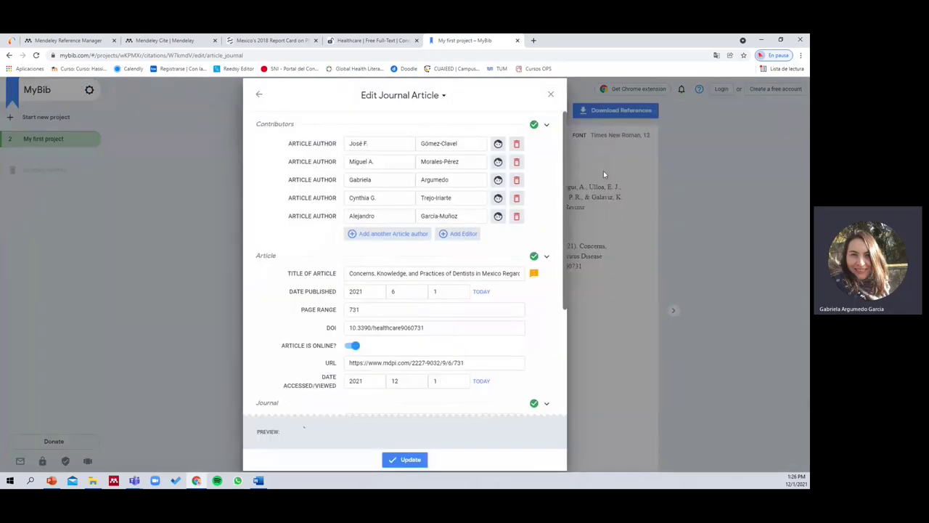
left_click(618, 196)
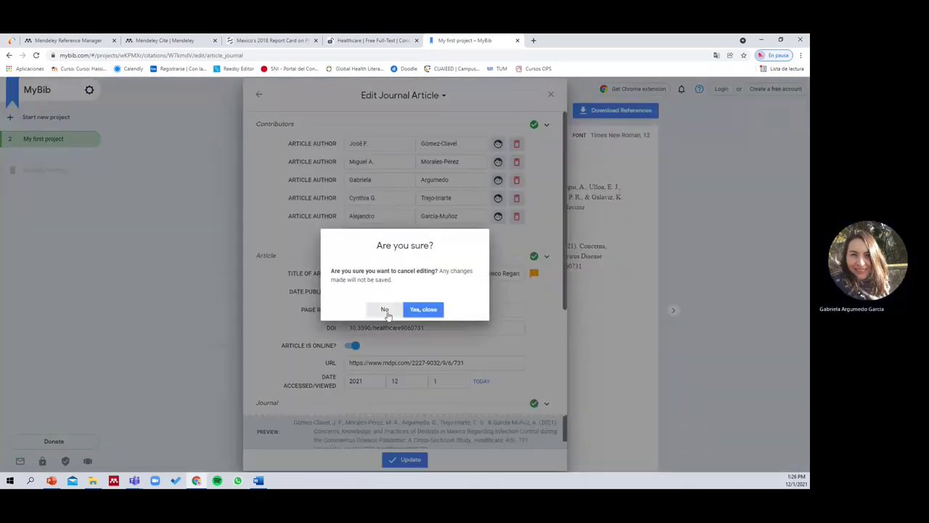
left_click(385, 309)
left_click(551, 95)
left_click(570, 258)
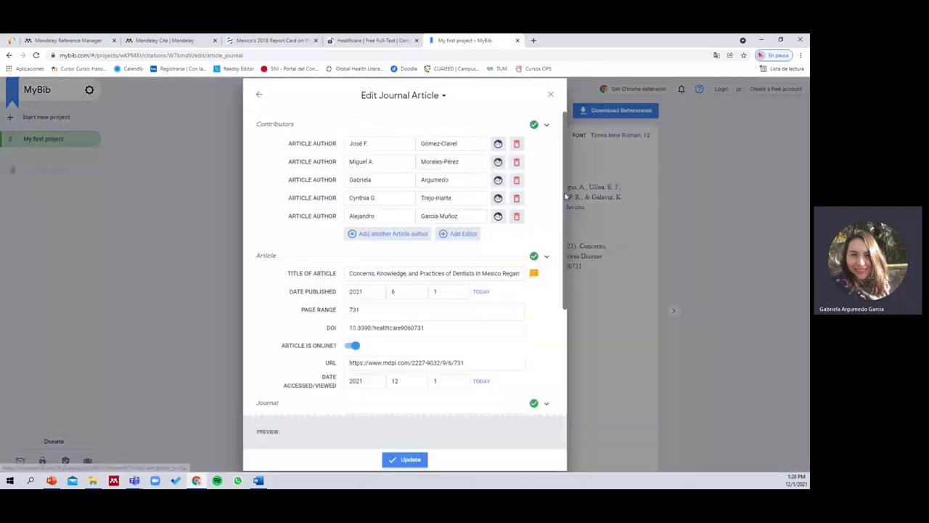
left_click(550, 94)
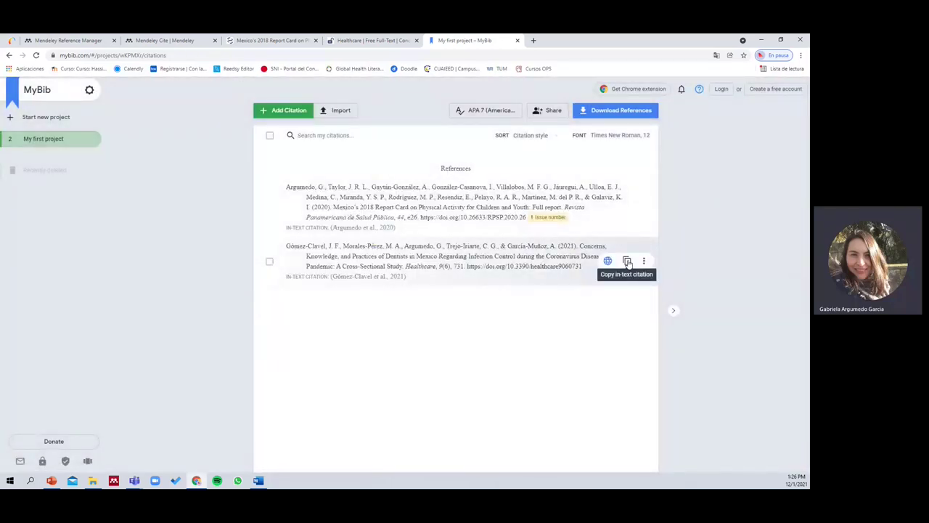
Step: Copy the in-text citation of the 2021 Healthcare article and paste it into the blank Word document, maximizing its window
left_click(628, 261)
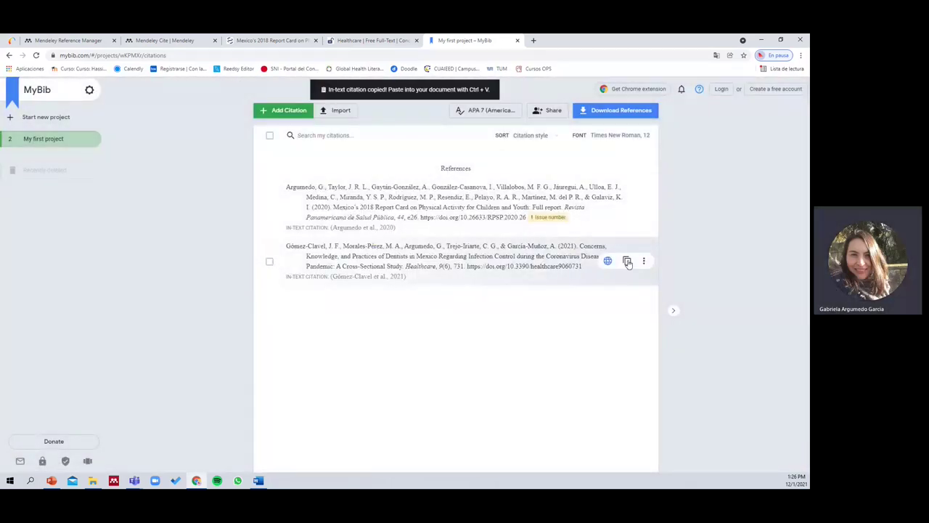
left_click(259, 480)
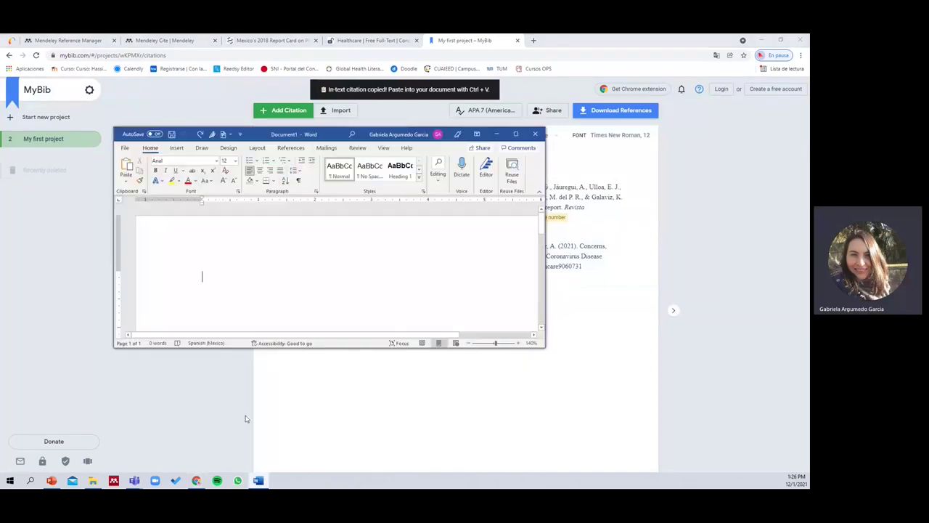
right_click(226, 288)
left_click(246, 331)
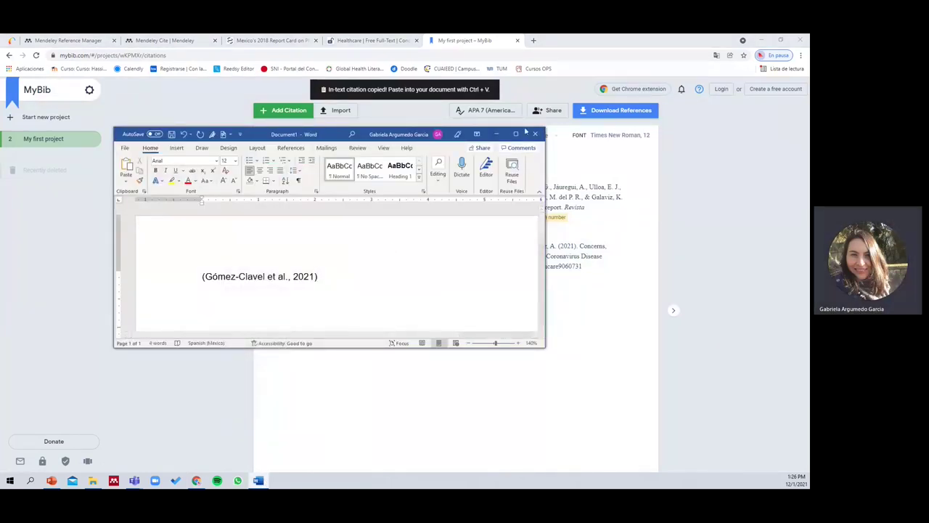
left_click(516, 133)
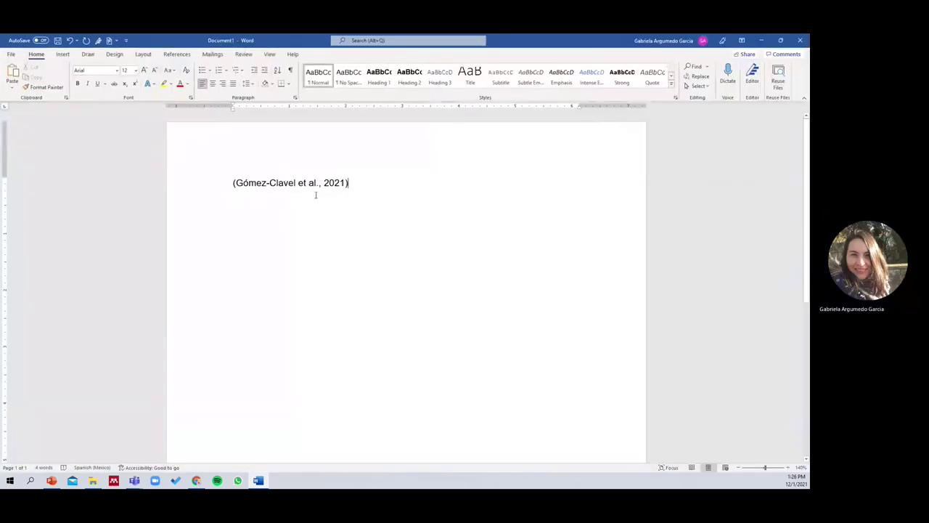
Step: Switch to MyBib and copy the project's whole bibliography using the Copy & paste way of downloading references
left_click(762, 41)
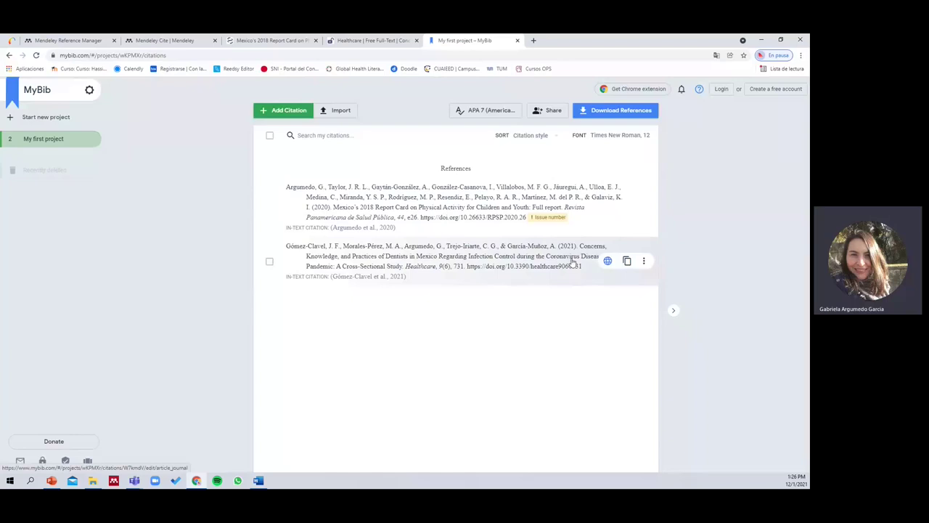
left_click(643, 260)
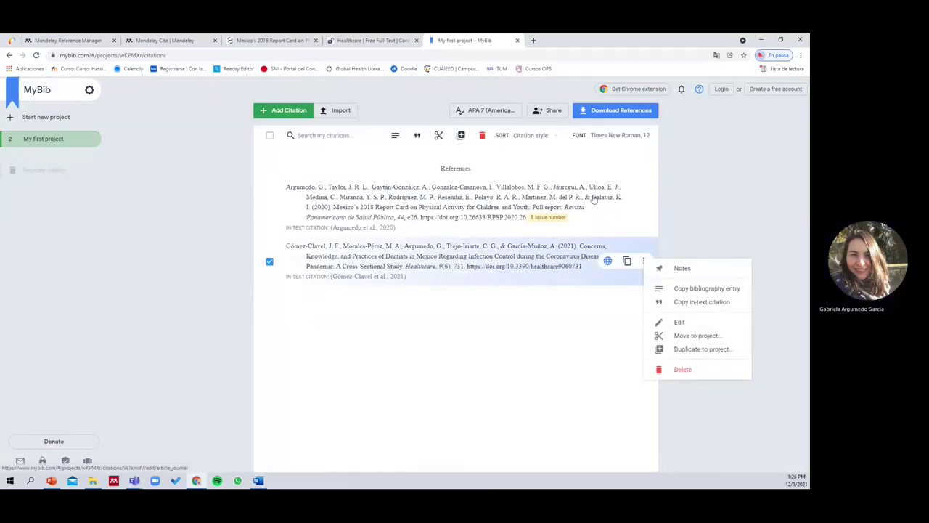
left_click(616, 110)
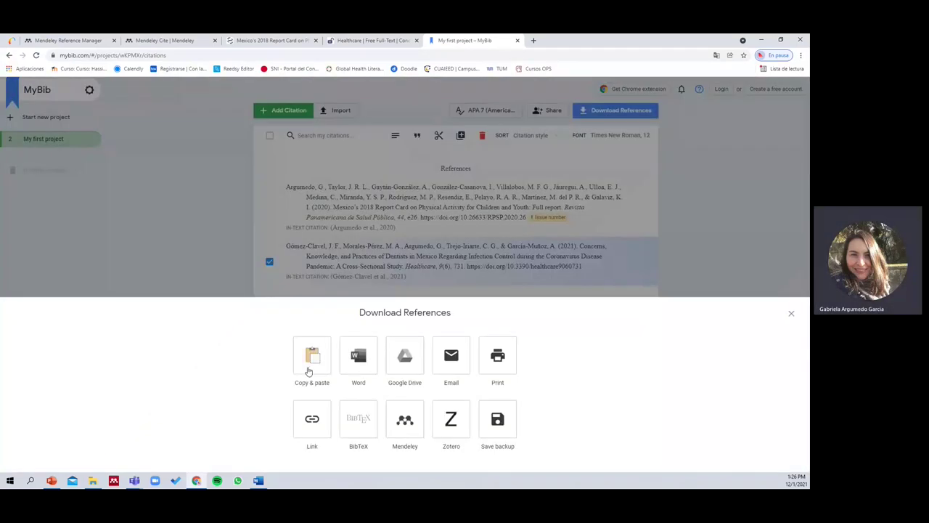
left_click(311, 360)
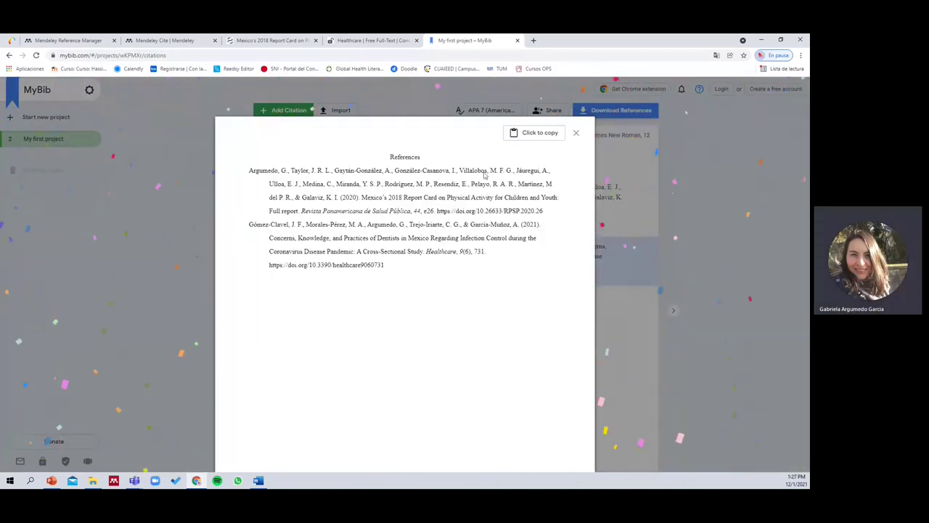
left_click(525, 137)
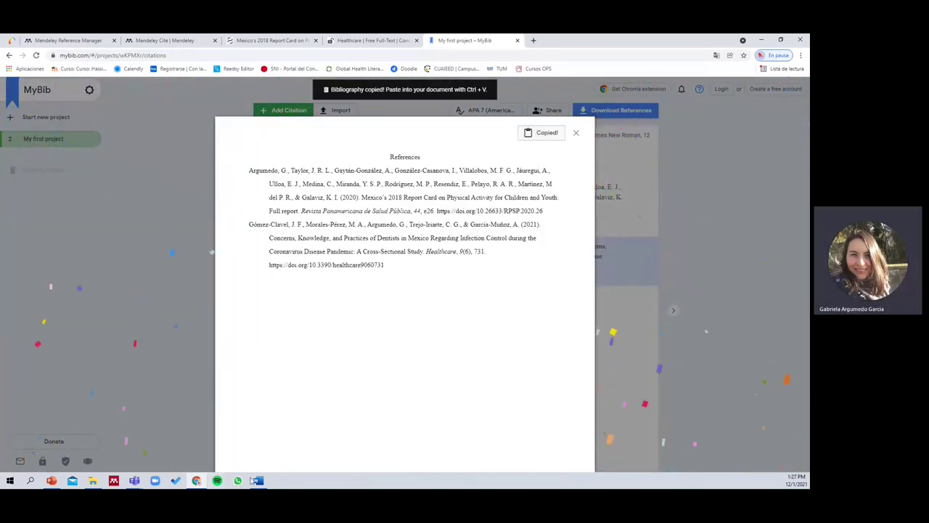
Step: Return to the Word document and write "El articulo mas reciente de XXX" in front of the in-text citation, one line lower
key("alt+Tab")
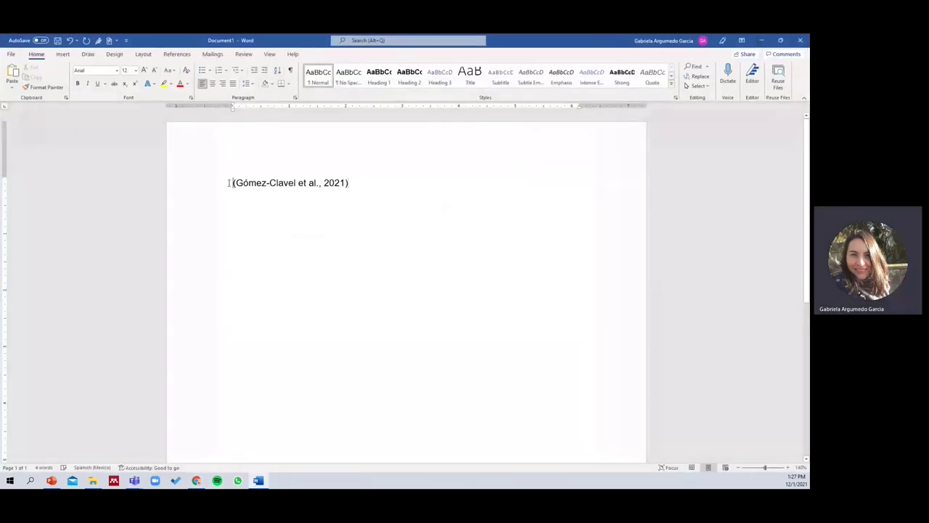
key("Return")
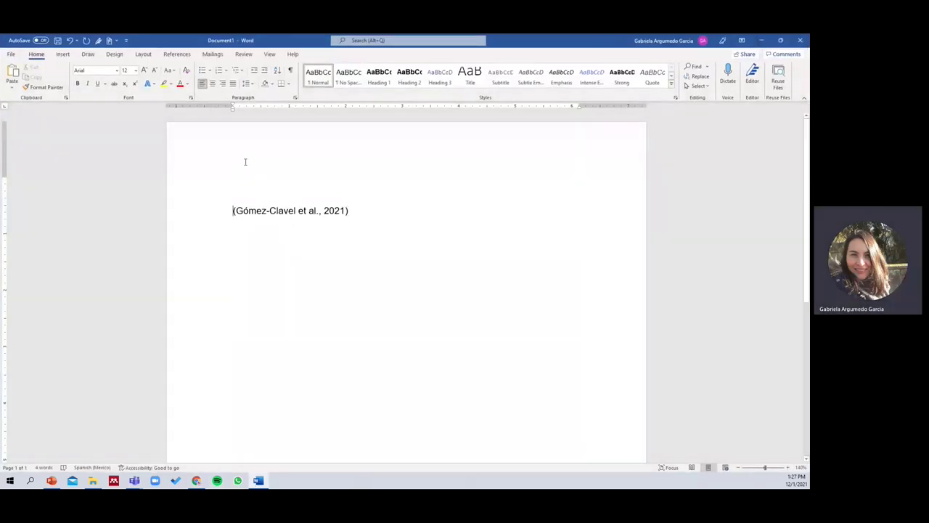
type("El articu")
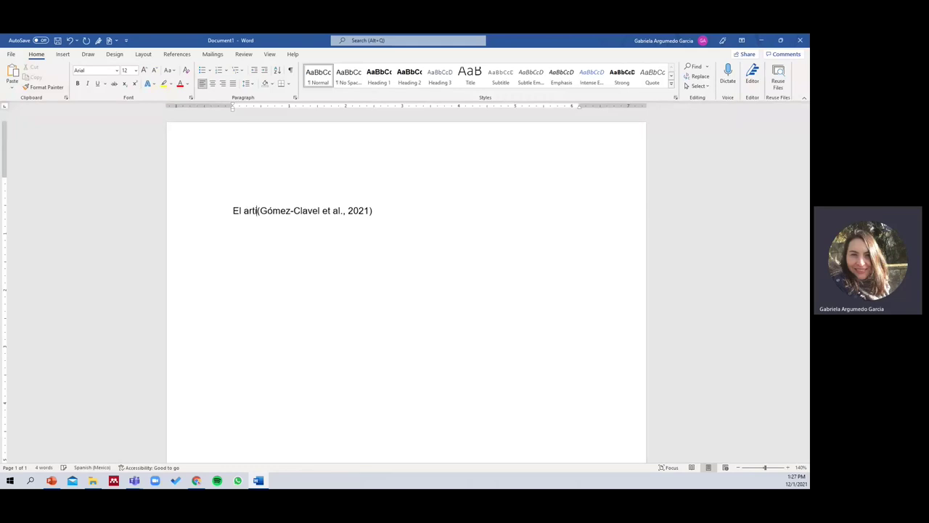
type("lo mas recient")
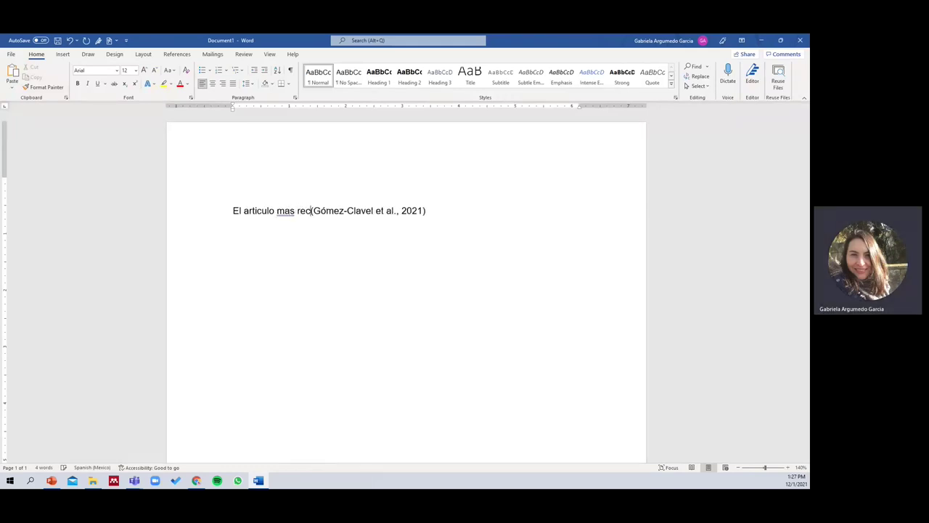
type("e de XXX")
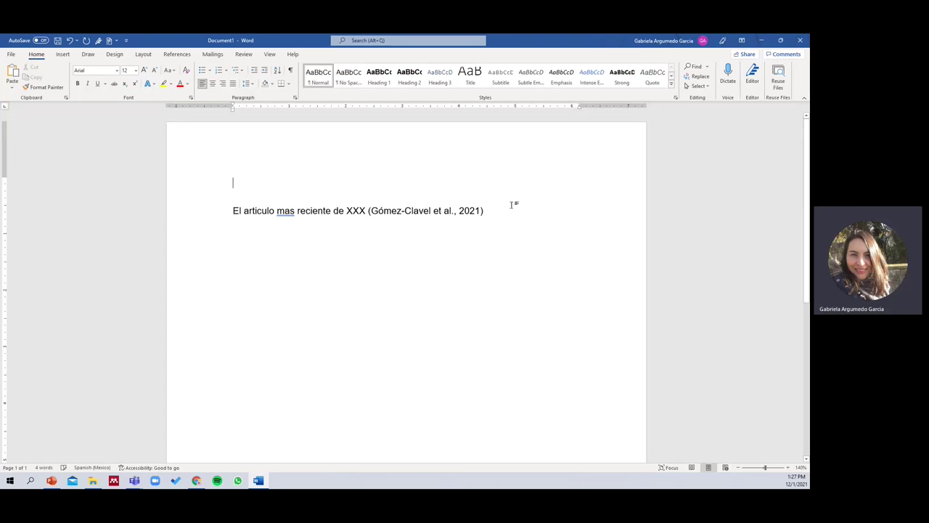
Step: Add the heading "Referencias" a few lines below the sentence and paste the copied bibliography under it
key("Return")
key("Return")
key("Return")
type("Referencoas")
key("BackSpace")
key("BackSpace")
key("BackSpace")
type("i")
key("ctrl+v")
left_click(378, 331)
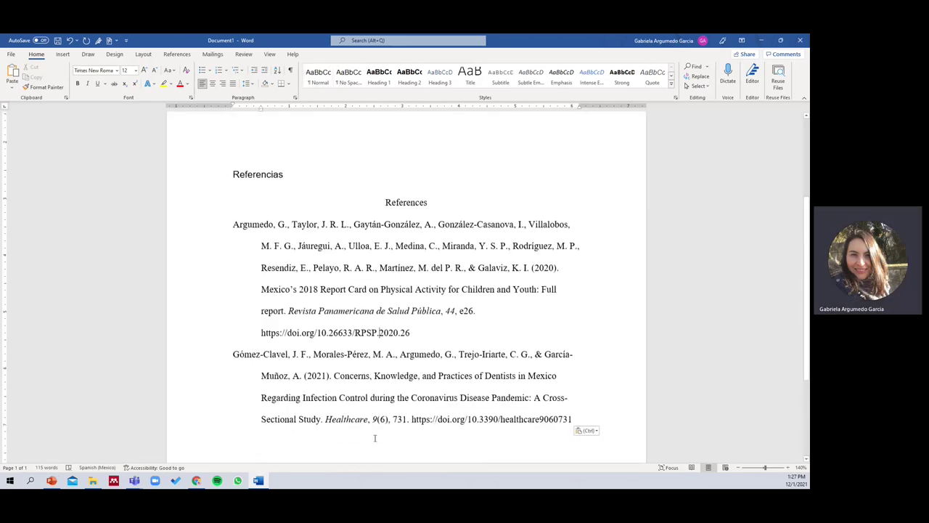
scroll(369, 322, "up", 2)
scroll(370, 322, "down", 3)
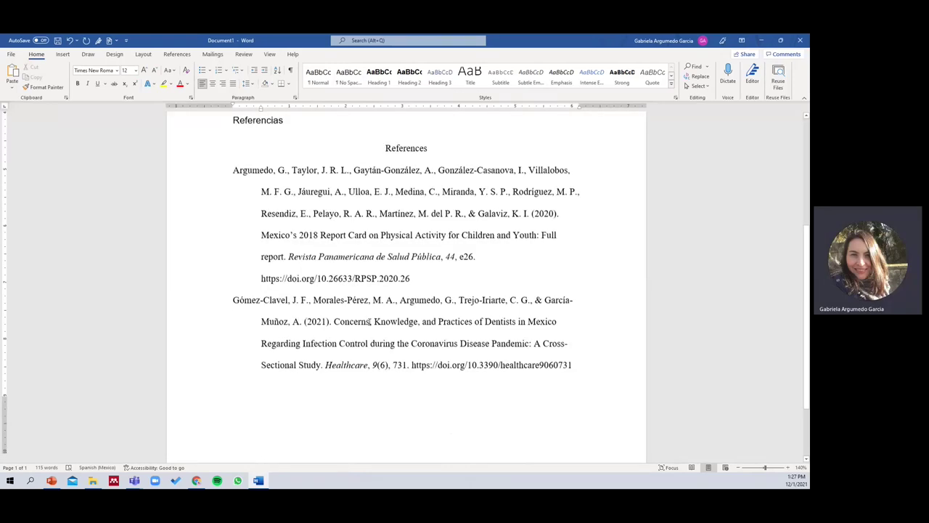
scroll(371, 322, "up", 3)
Step: Switch to MyBib and change the project's citation style to AMA (American Medical Association)
key("alt+Tab")
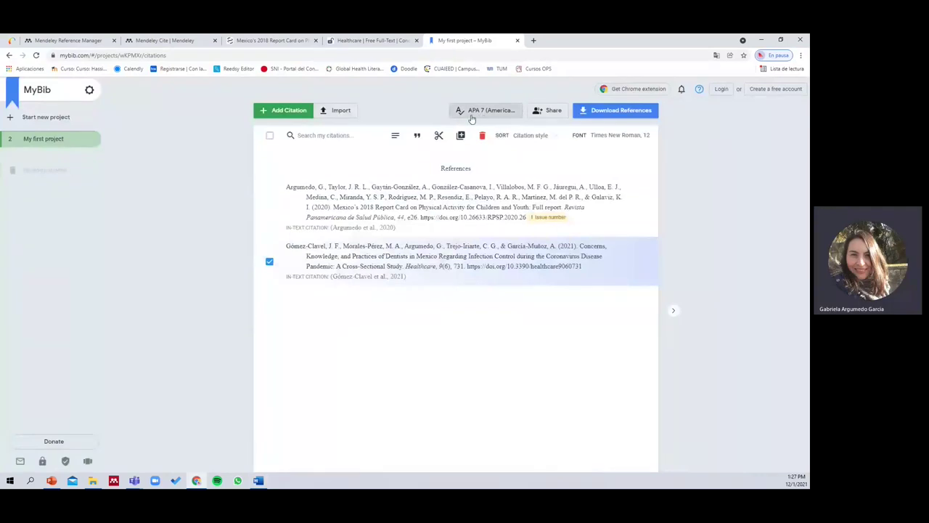
left_click(477, 110)
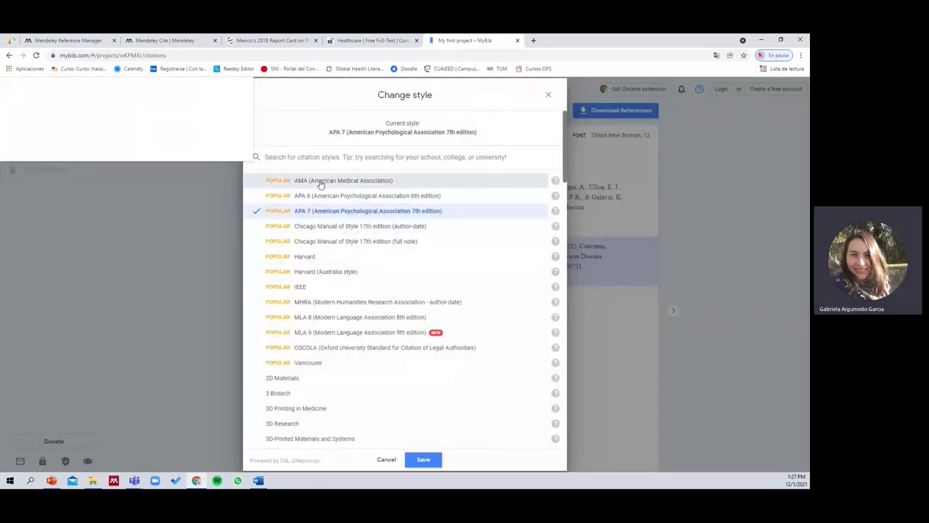
left_click(305, 181)
left_click(425, 460)
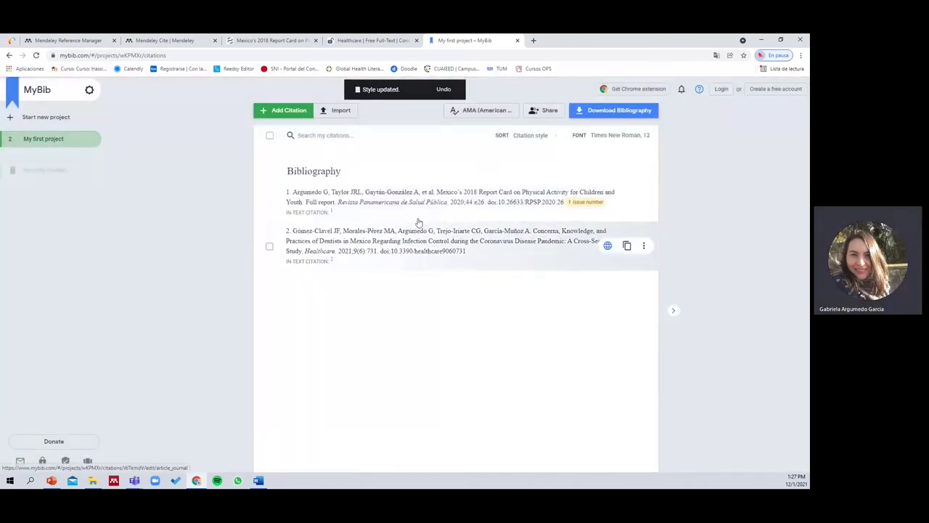
Step: Look through the list of citation styles available for the MyBib project and close it
left_click(475, 114)
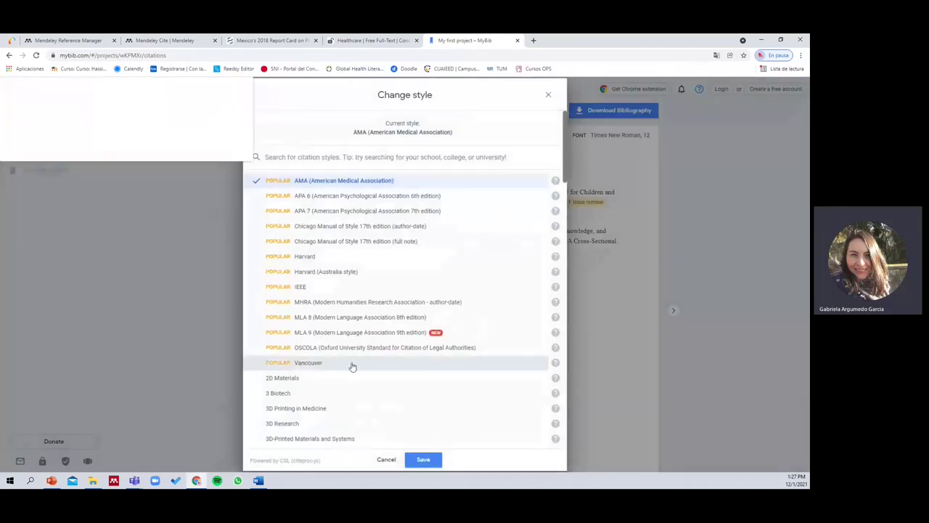
scroll(352, 371, "down", 10)
scroll(359, 379, "up", 10)
scroll(322, 379, "down", 5)
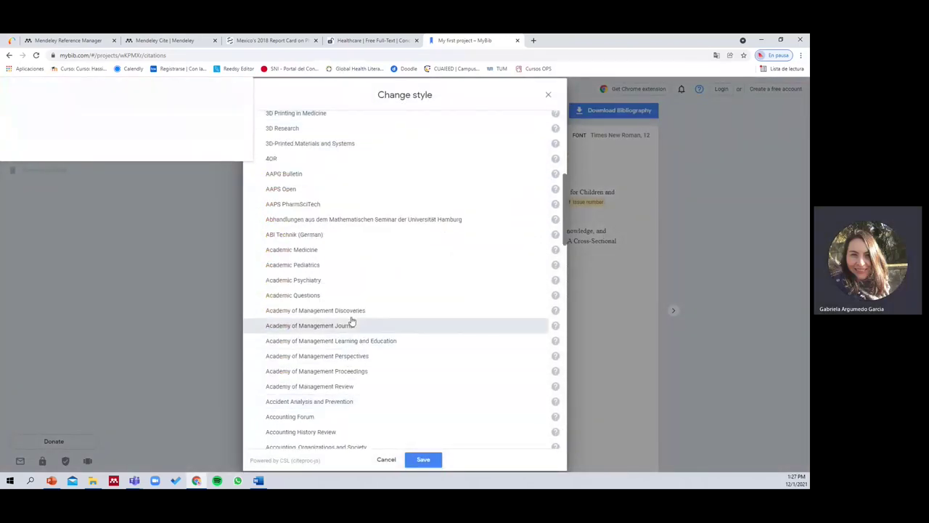
scroll(349, 317, "up", 1)
scroll(353, 363, "down", 8)
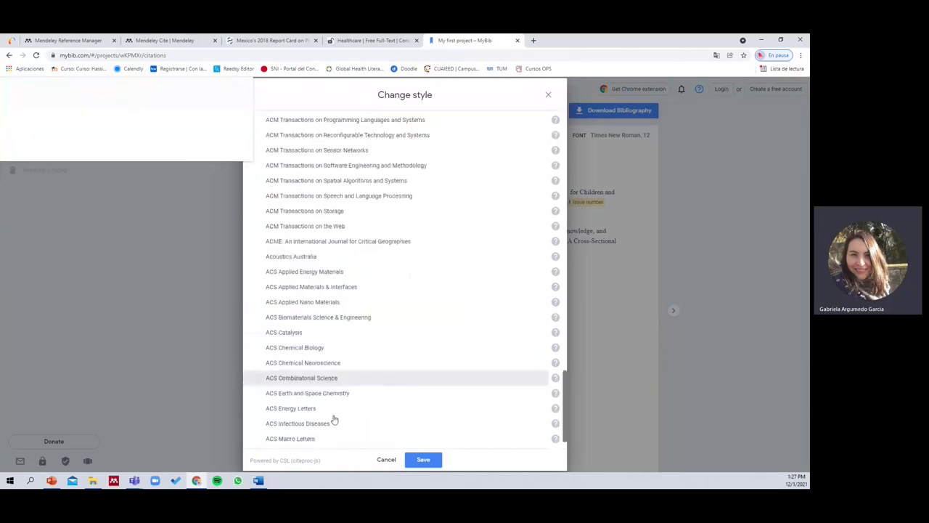
left_click(549, 96)
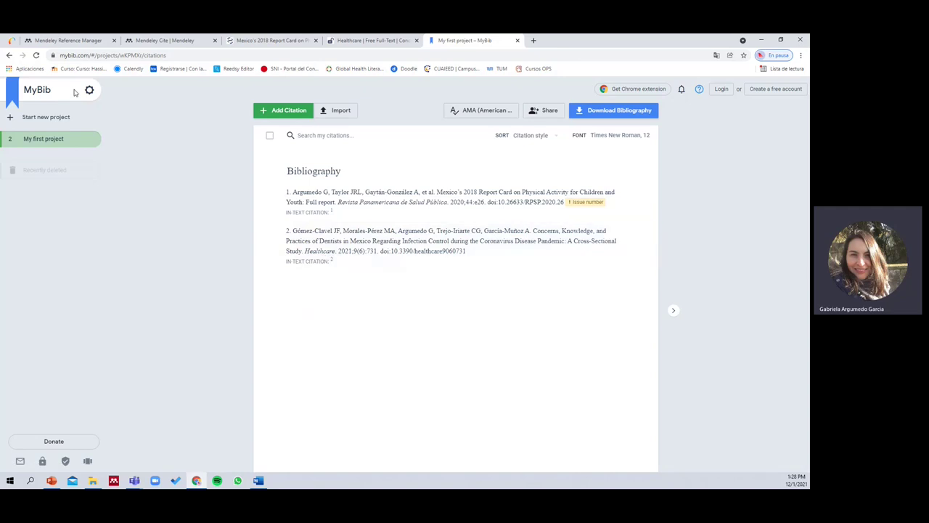
Step: Switch to the Word document and delete all of its text and pasted references
left_click(259, 482)
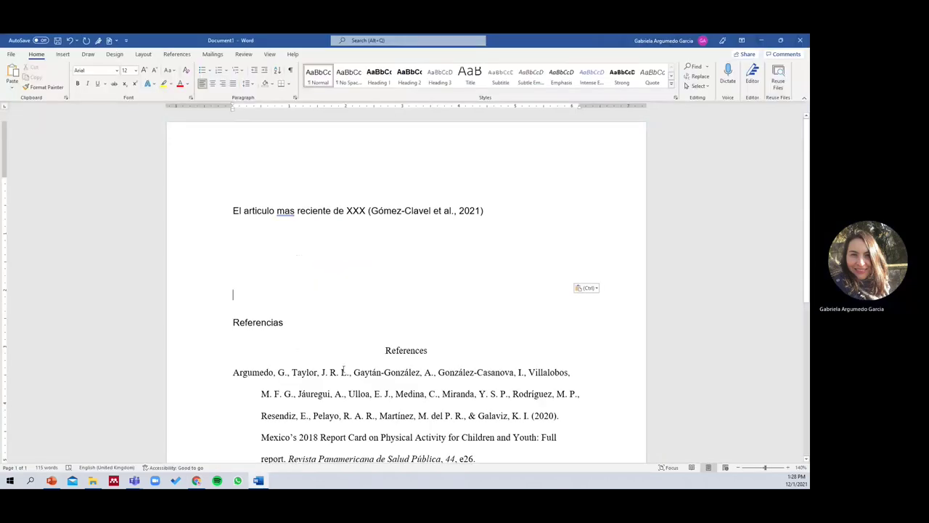
scroll(344, 371, "down", 5)
scroll(368, 307, "up", 5)
left_click_drag(234, 210, 524, 332)
key("Delete")
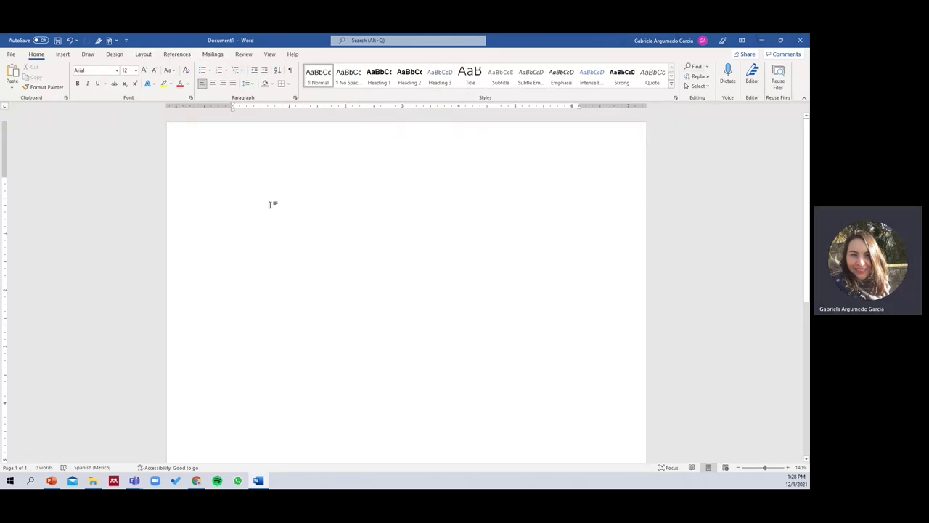
Step: Write the sentence "Las salud planetaria influye en la salud humana" in the emptied document
type("Las")
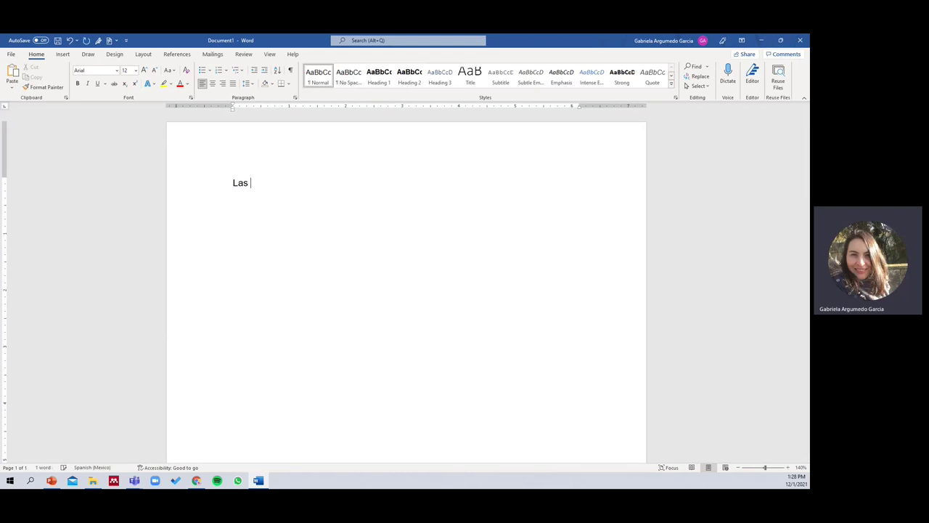
type(" salud es importante a")
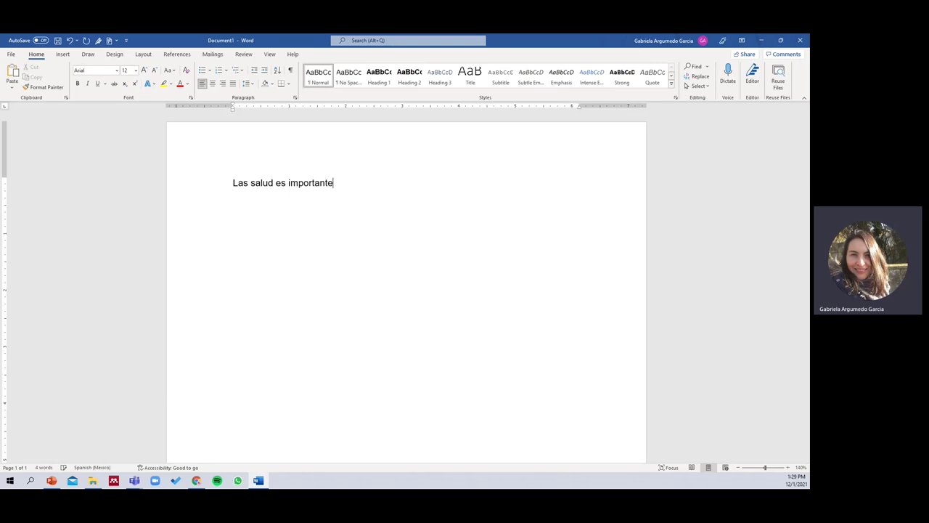
key("BackSpace")
type("para")
key("BackSpace")
key("BackSpace")
key("BackSpace")
key("BackSpace")
key("BackSpace")
key("BackSpace")
key("BackSpace")
key("BackSpace")
key("BackSpace")
key("BackSpace")
key("BackSpace")
key("BackSpace")
key("BackSpace")
key("BackSpace")
key("BackSpace")
key("BackSpace")
key("BackSpace")
key("BackSpace")
type("planetaria influye en la salud humana")
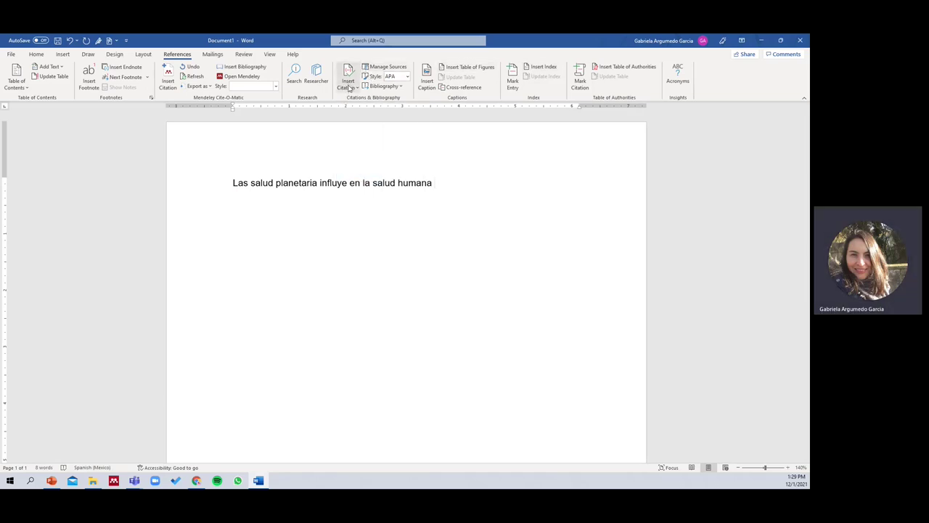
Step: Check the built-in bibliography styles, then start a new citation source after the sentence with Book as its type
left_click(408, 77)
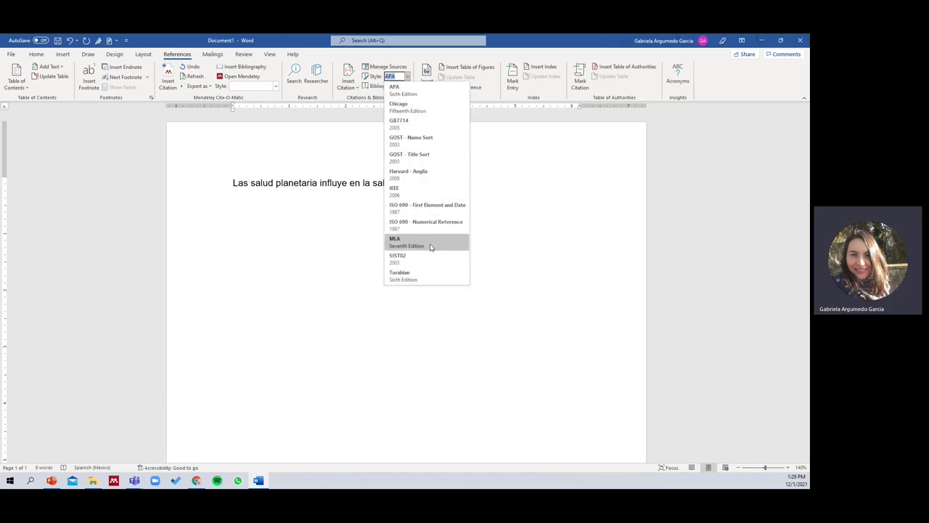
left_click(341, 153)
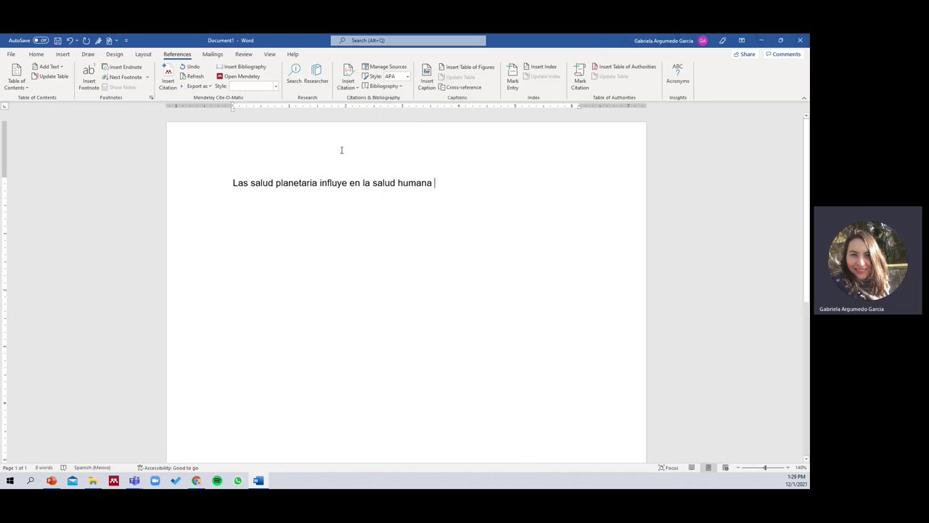
left_click(348, 82)
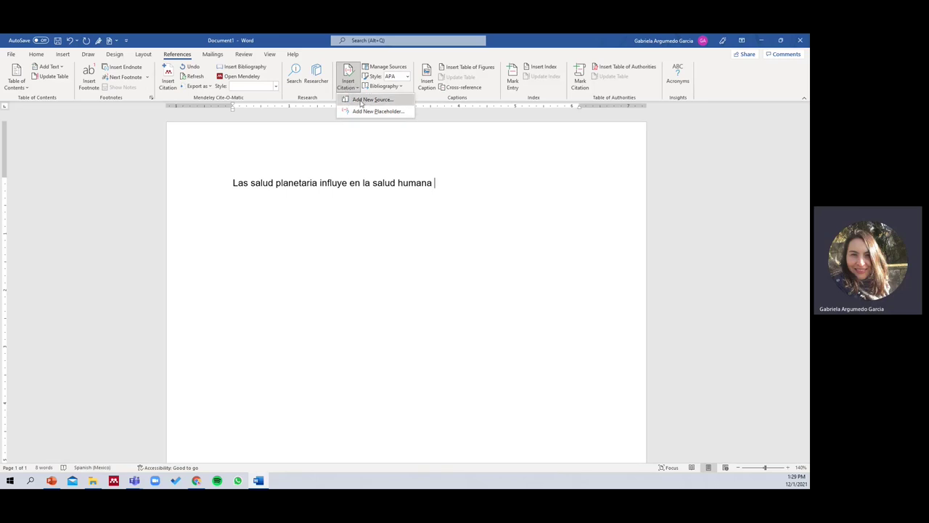
left_click(360, 103)
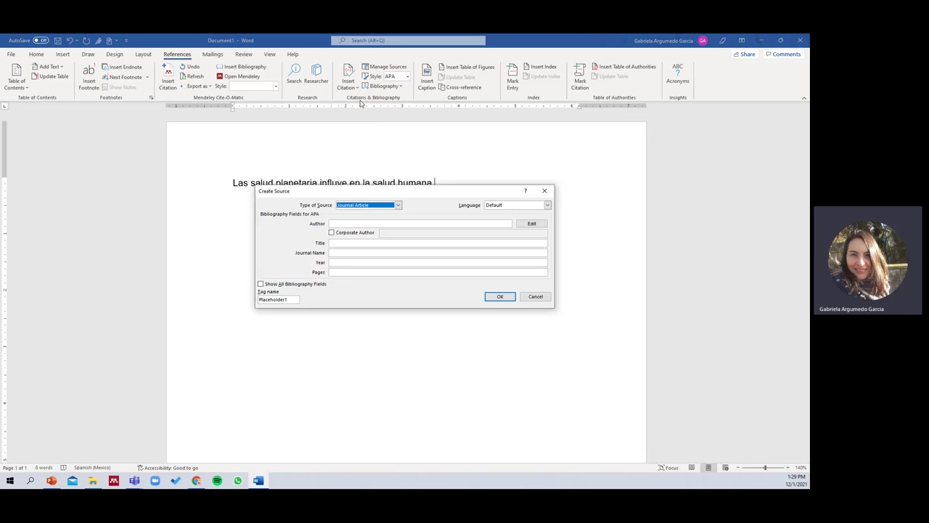
left_click(398, 206)
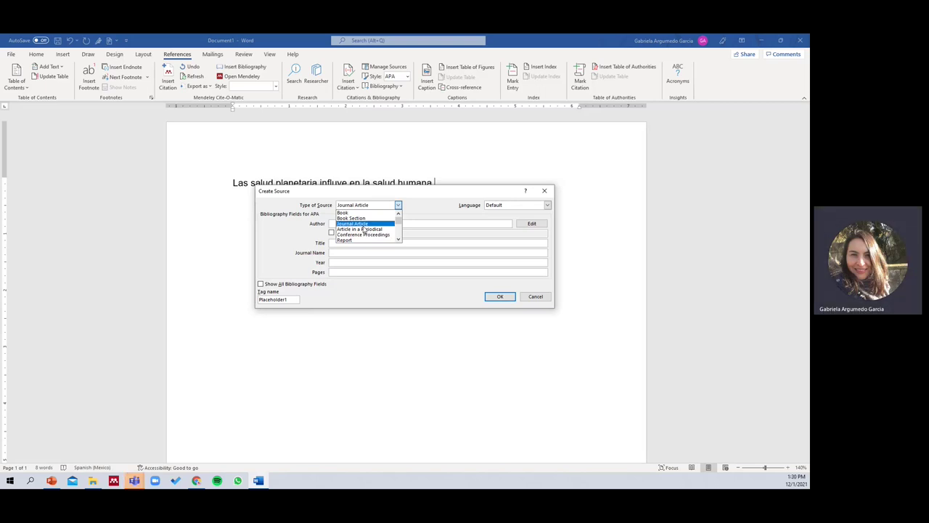
mouse_move(397, 220)
left_mouse_down()
mouse_move(398, 237)
mouse_move(398, 215)
left_mouse_up()
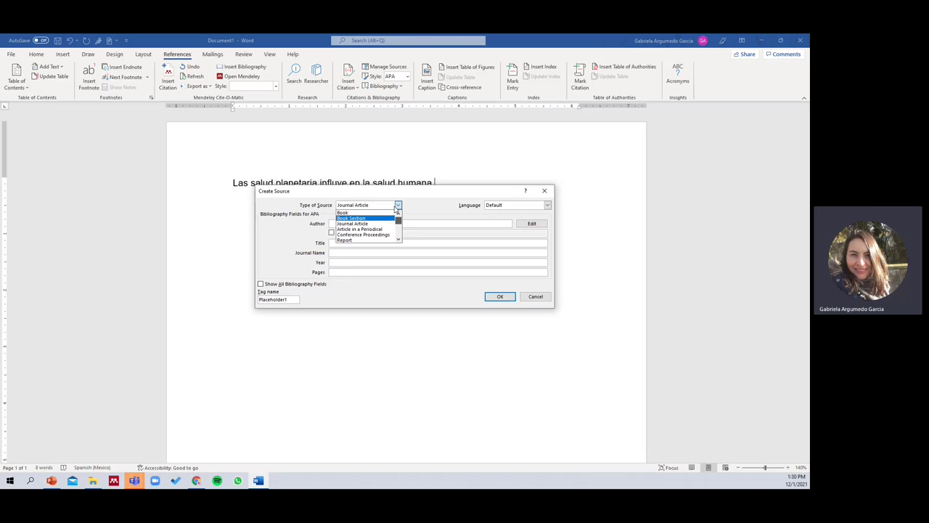
left_click(344, 212)
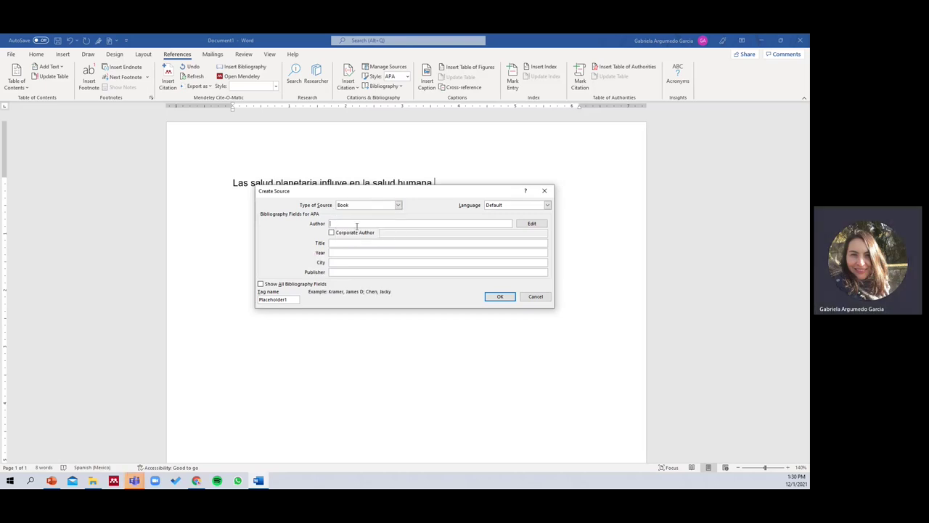
Step: Enter the author's surname and the title "El bienestar" for the new book source
type("Argumedo")
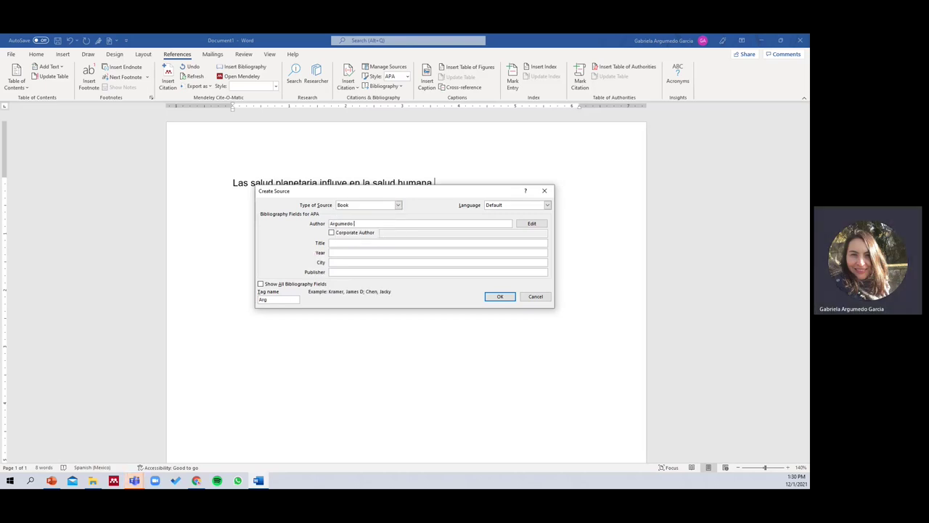
left_click(333, 242)
type("LA sal")
key("BackSpace")
key("BackSpace")
key("BackSpace")
type("bienestar")
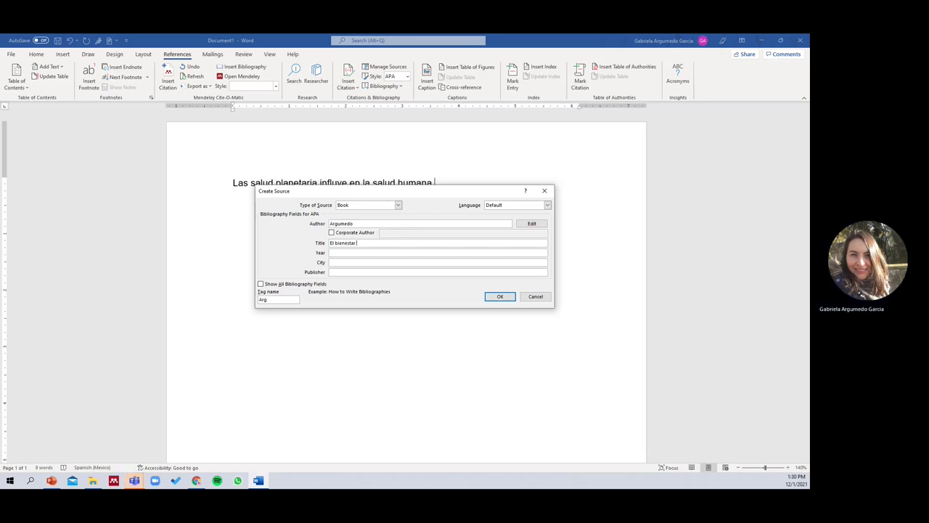
Step: Set the book source's year to 2021 and its city to "Ciudad de Mexico"
left_click(354, 253)
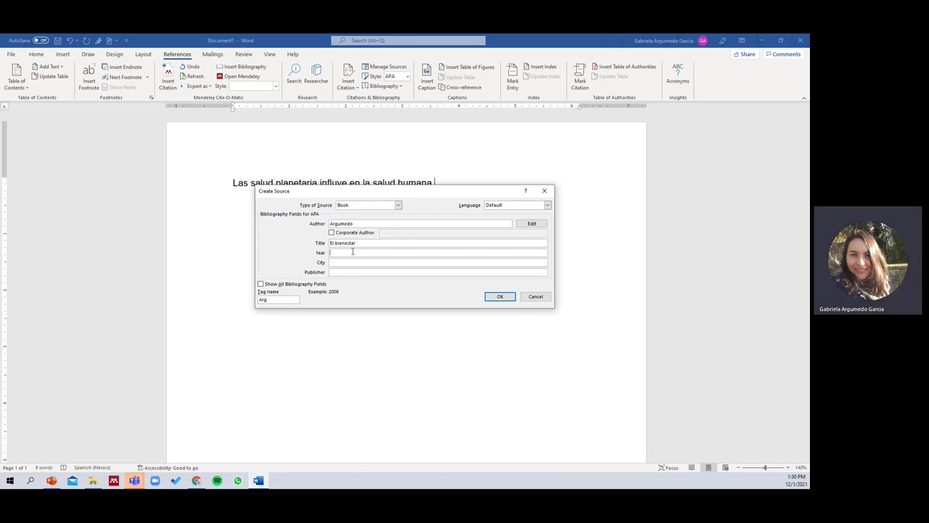
type("2021")
left_click(339, 262)
type("Ciudad de Mexico")
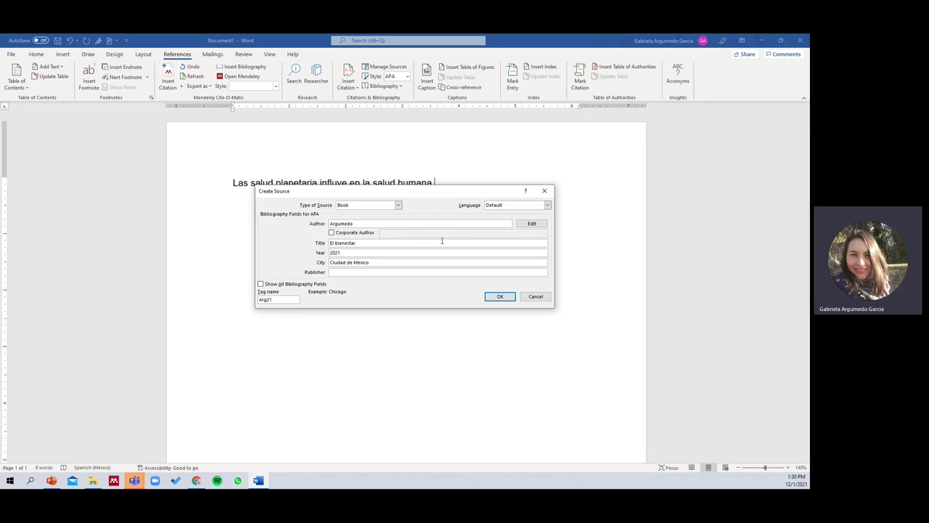
Step: Enter "Manual Moderno" as the book source's publisher
left_click(376, 271)
type("Manueal Mode")
key("BackSpace")
key("BackSpace")
key("BackSpace")
key("BackSpace")
key("BackSpace")
key("BackSpace")
key("BackSpace")
key("BackSpace")
type("ual")
Step: Review the available source types, keep Book, and insert the new source as a citation after the sentence
left_click(398, 205)
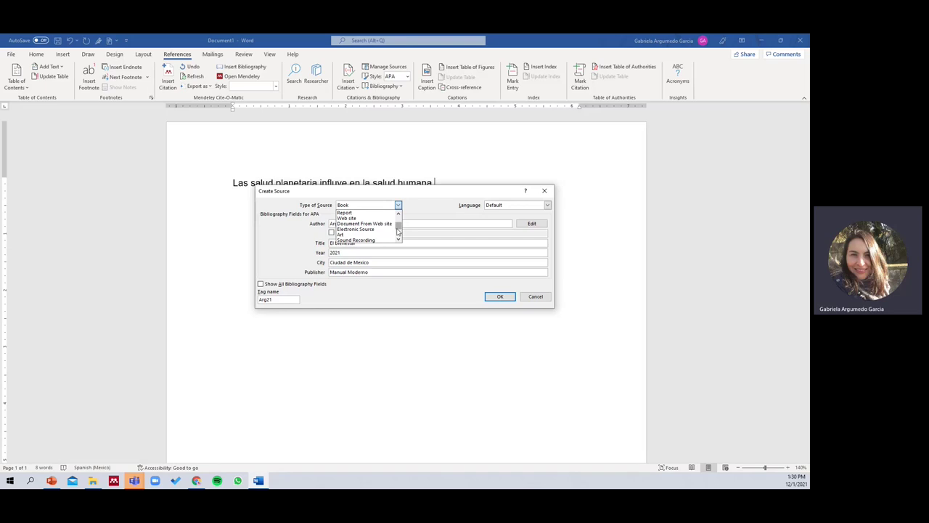
scroll(399, 238, "down", 2)
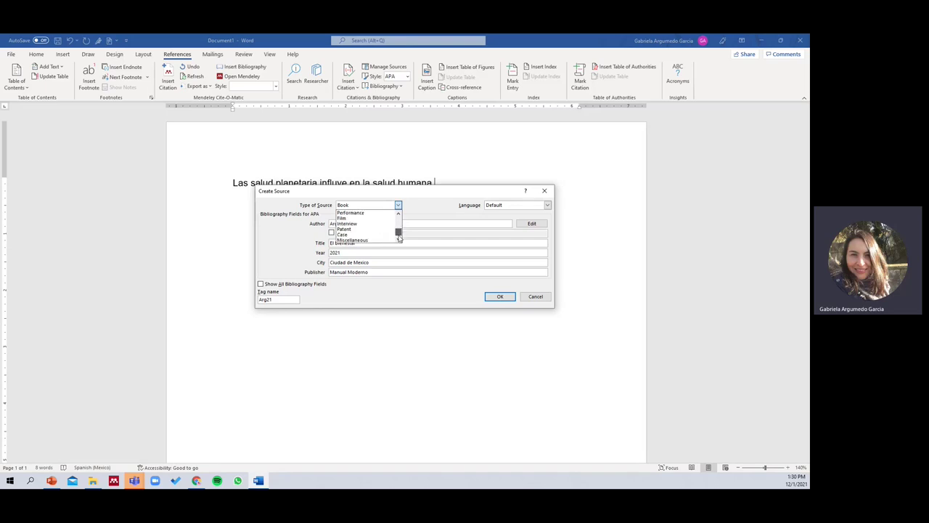
left_click(426, 211)
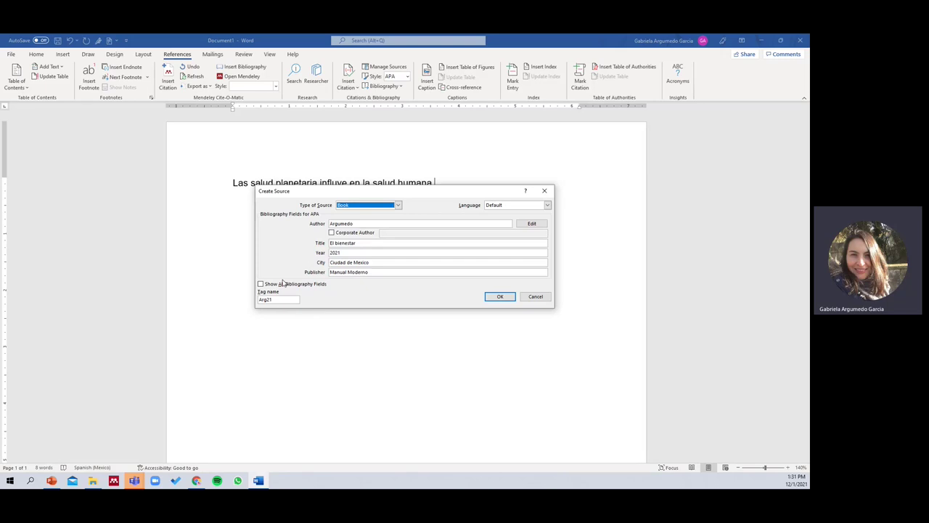
left_click(499, 296)
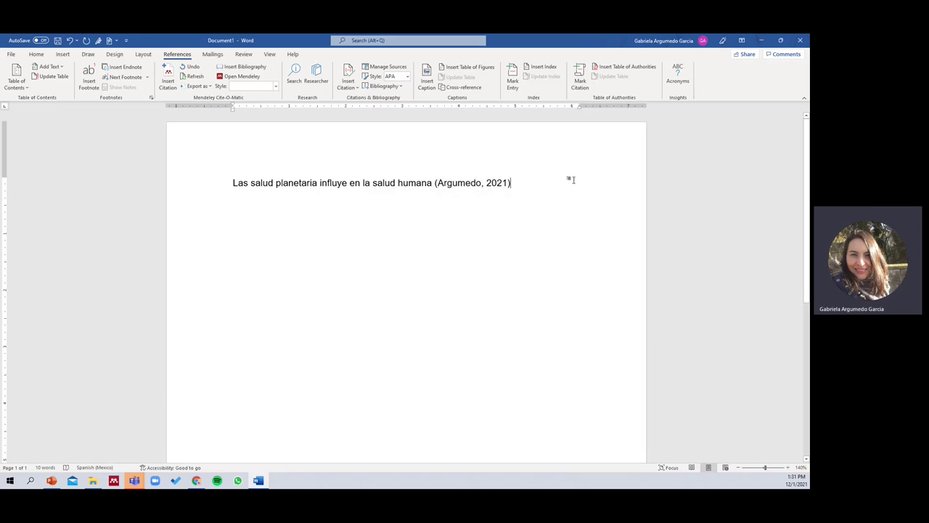
Step: Add the heading "Referencias" below the cited sentence, followed by an empty line
key("Return")
key("Return")
type("Refe")
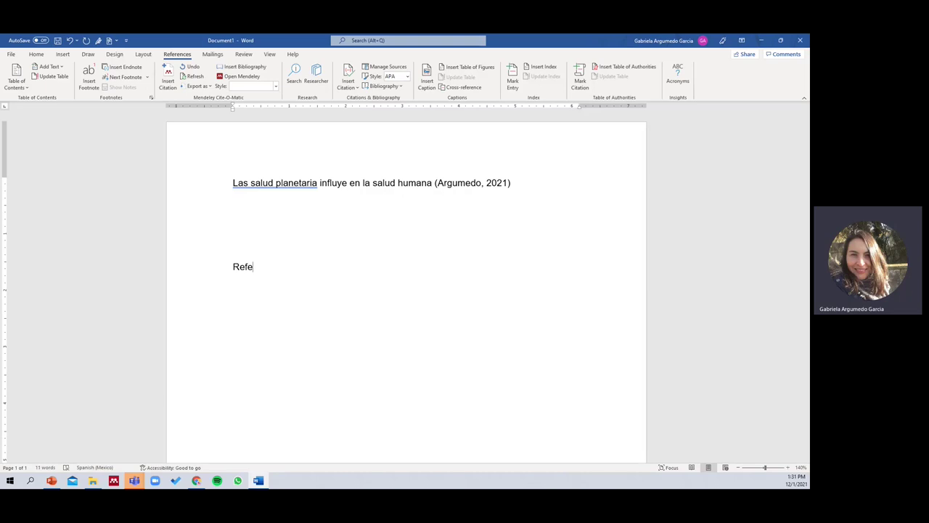
type("rencis ")
type("s")
key("Return")
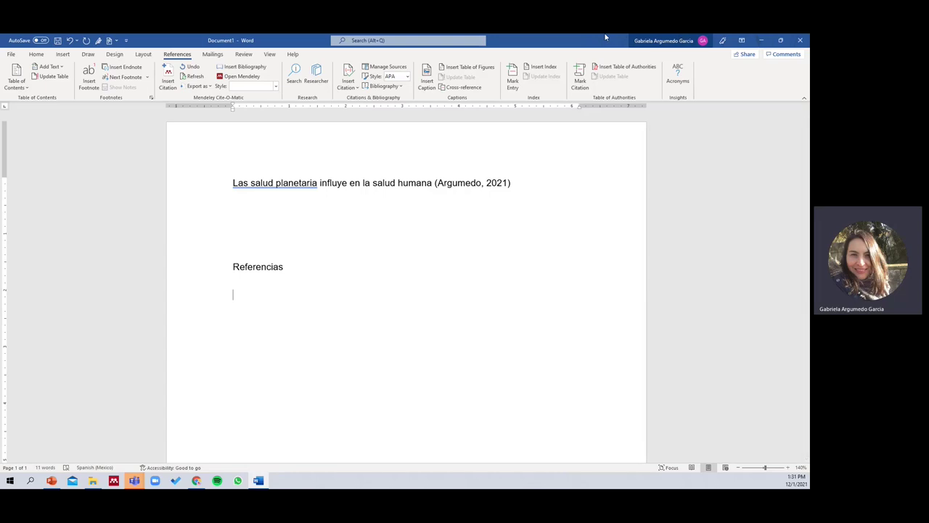
Step: Insert the built-in References bibliography below the typed "Referencias" heading and delete that typed heading
left_click(380, 86)
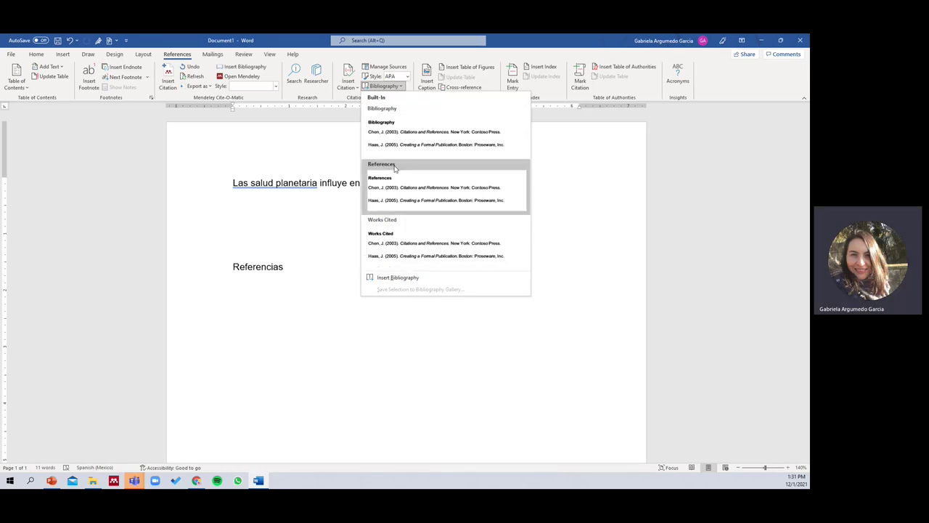
left_click(399, 191)
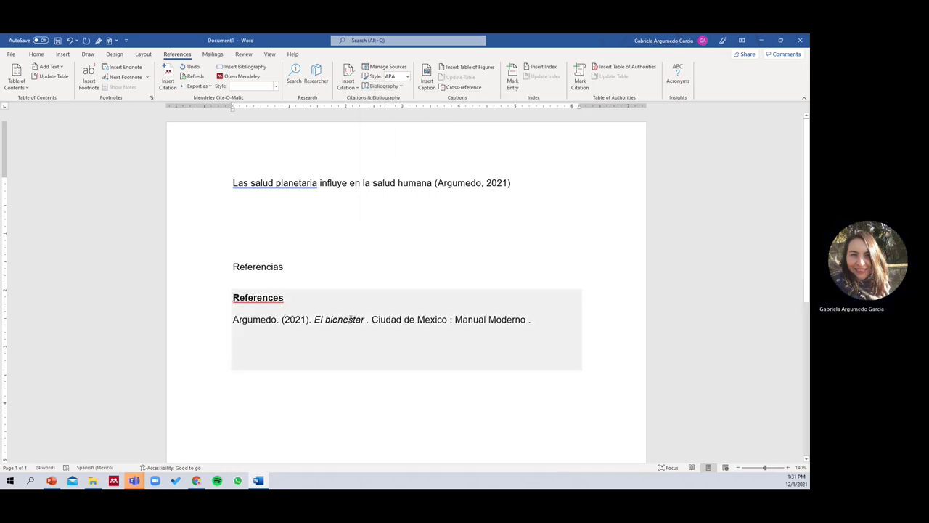
left_click(305, 263)
left_click(201, 265)
key("Delete")
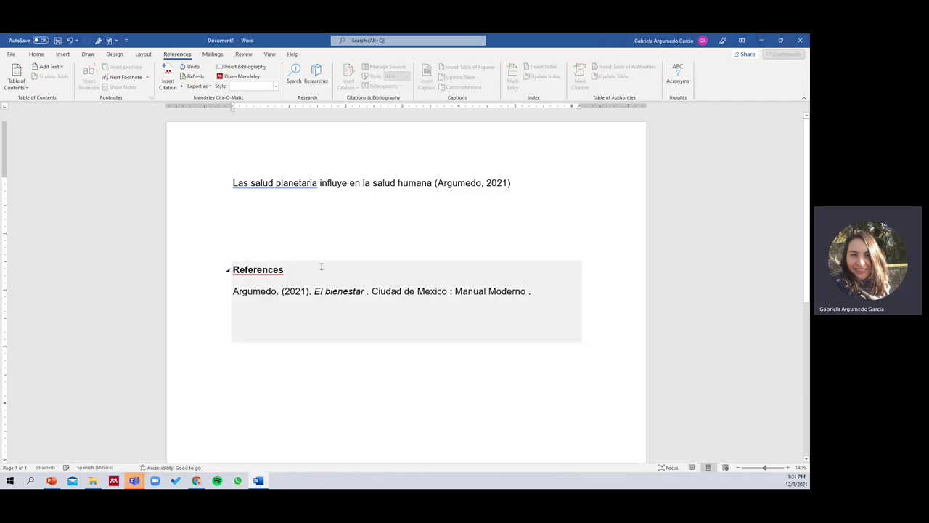
left_click(347, 362)
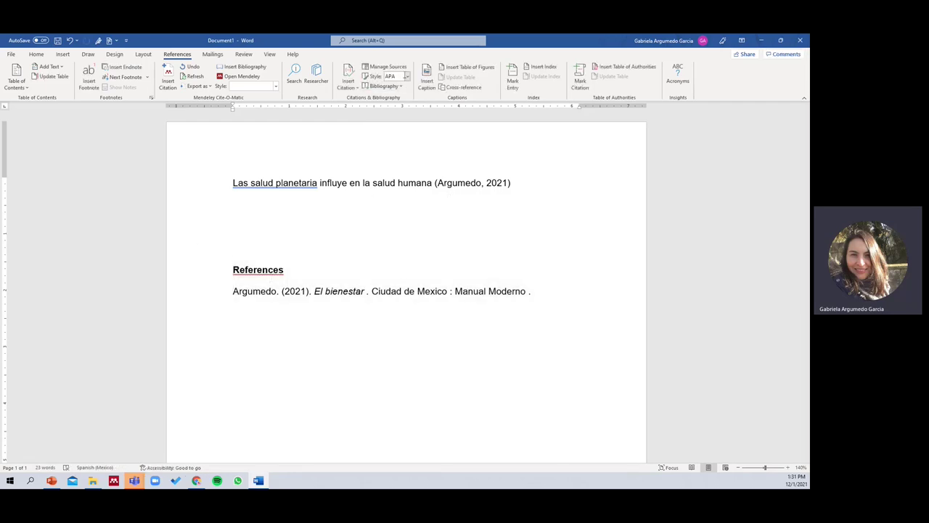
Step: Switch the document's citation style to Chicago Fifteenth Edition and finally to MLA Seventh Edition
left_click(407, 77)
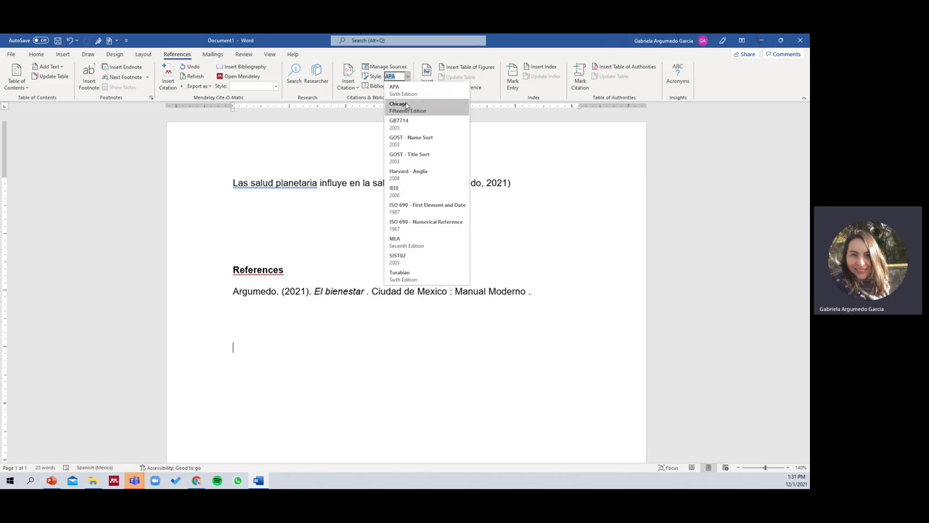
left_click(407, 106)
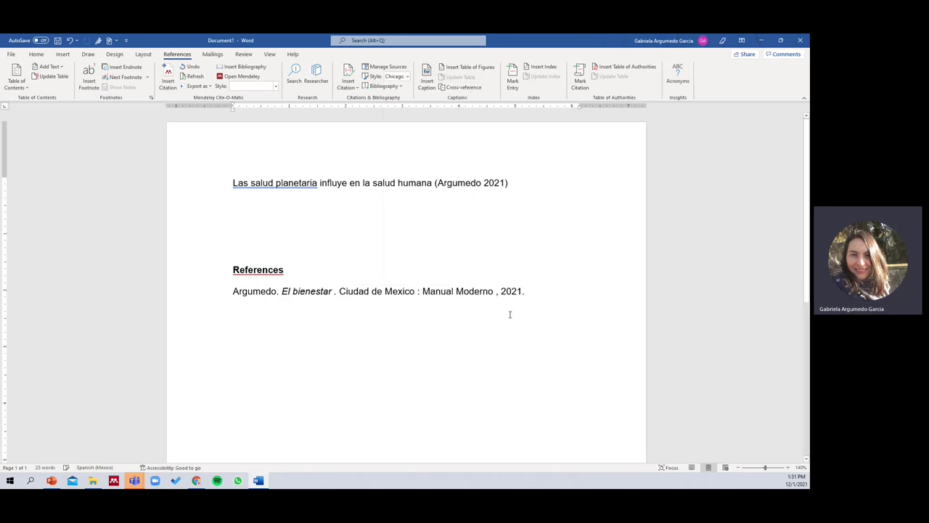
left_click(407, 76)
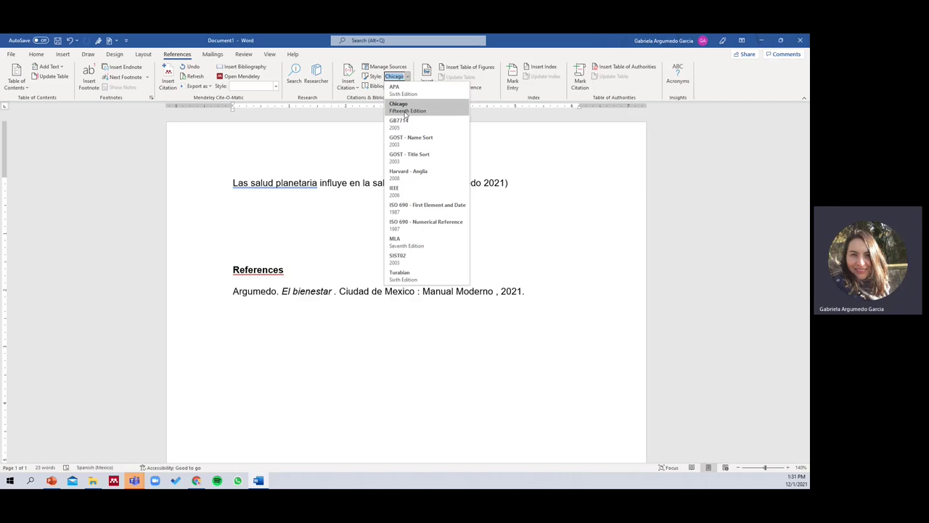
left_click(413, 244)
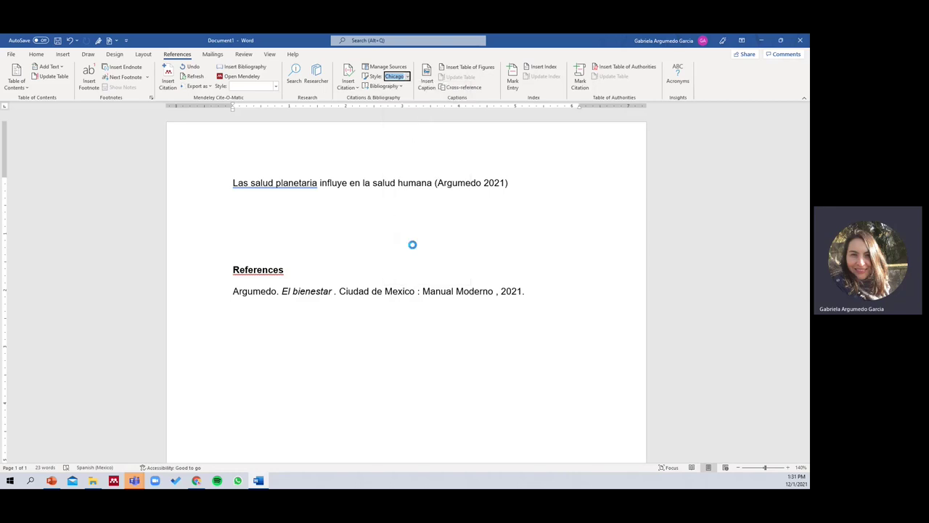
left_click(409, 365)
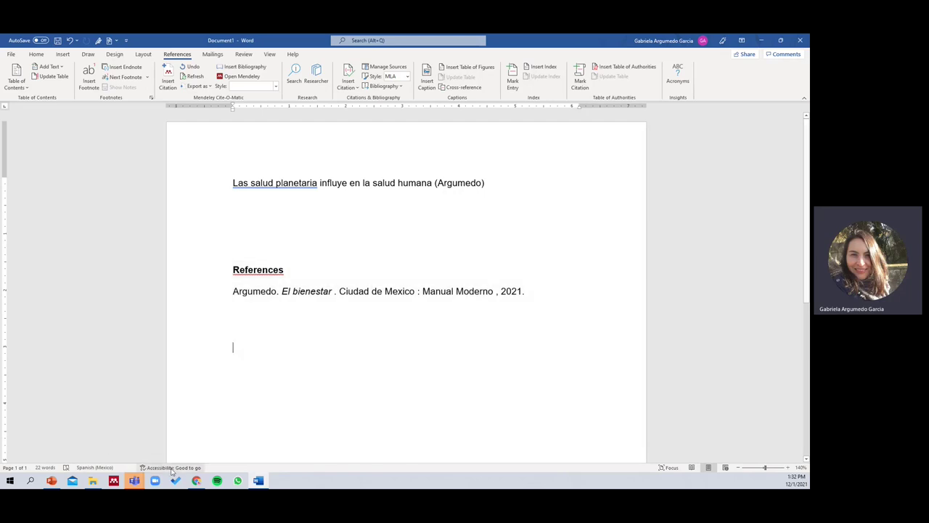
Step: Switch to Chrome and open the Mendeley website in a new tab through a Google search for "mendeley"
left_click(195, 480)
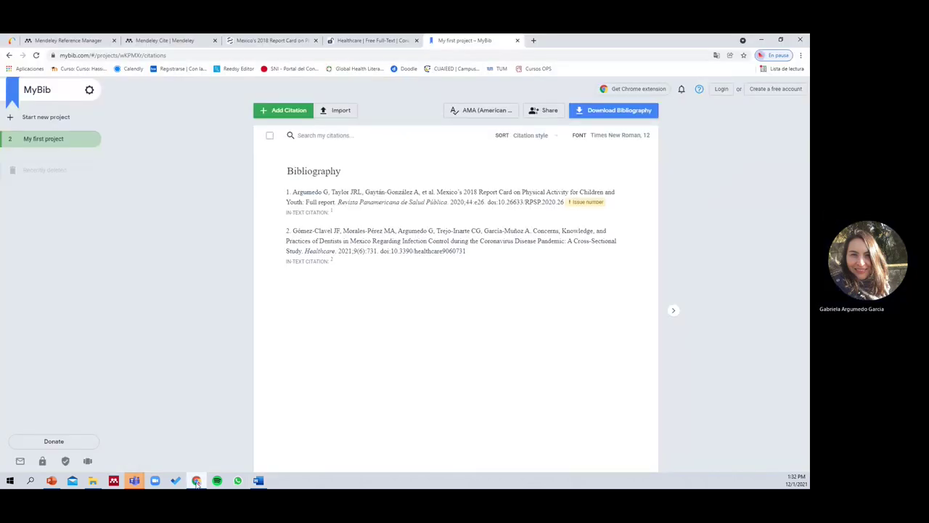
left_click(82, 39)
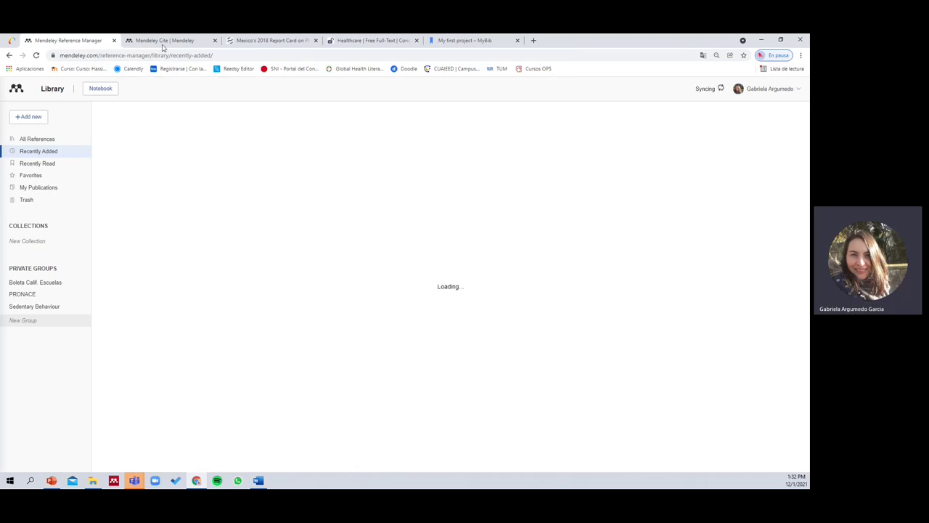
left_click(533, 39)
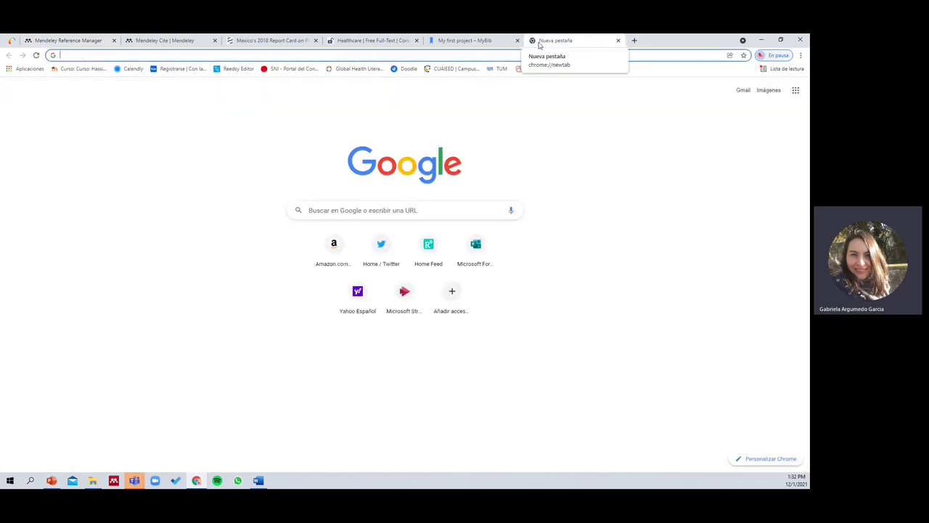
left_click(420, 210)
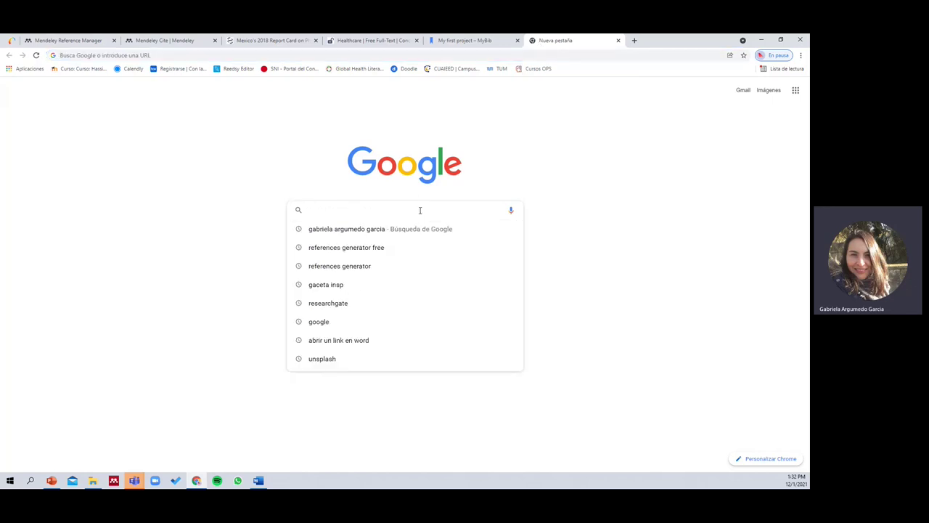
type("mendele")
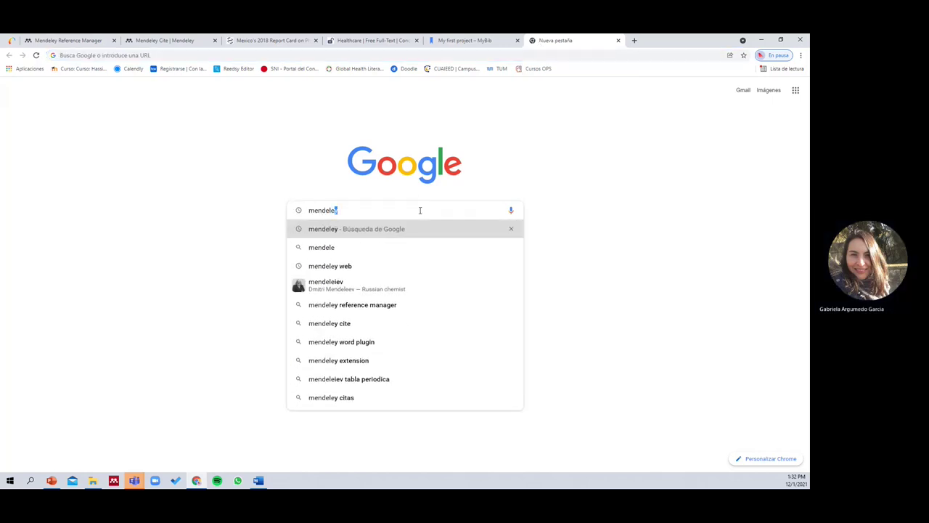
type("y")
key("Return")
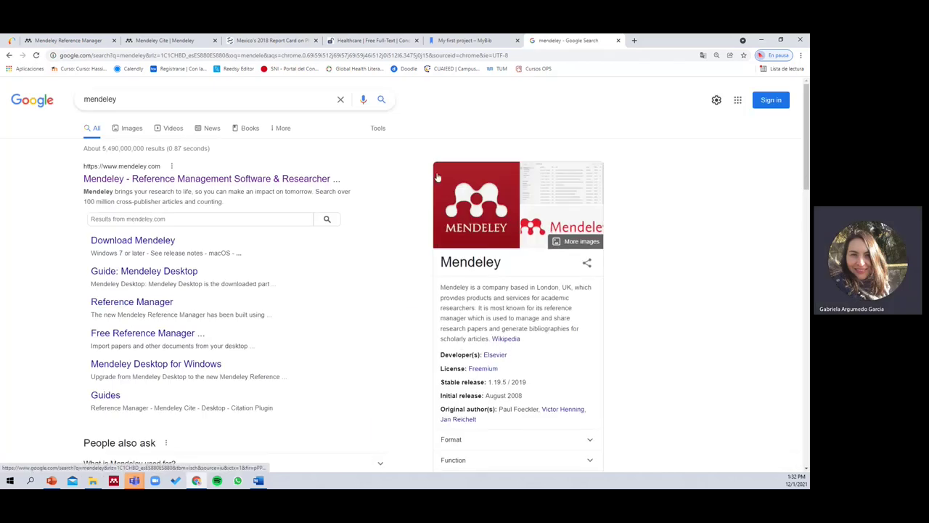
left_click(151, 182)
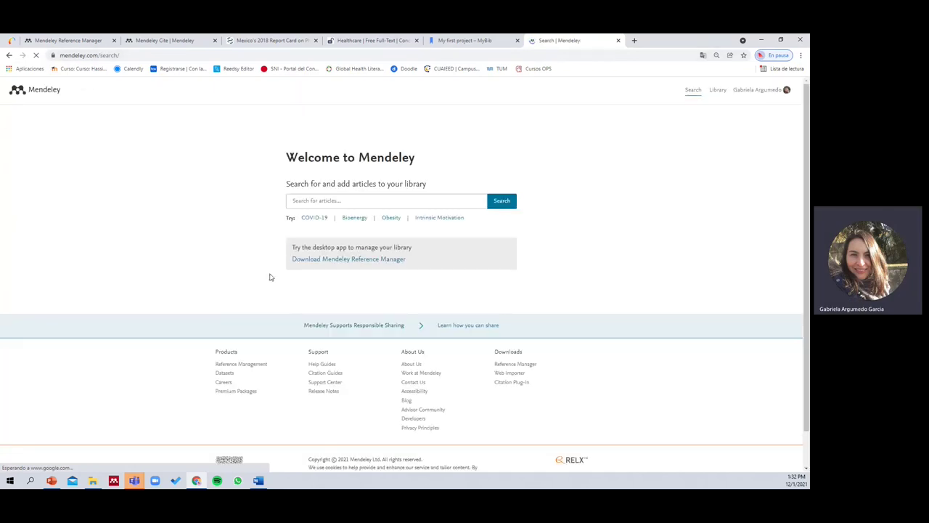
Step: Sign out of Mendeley and sign back in with the account password
left_click(754, 91)
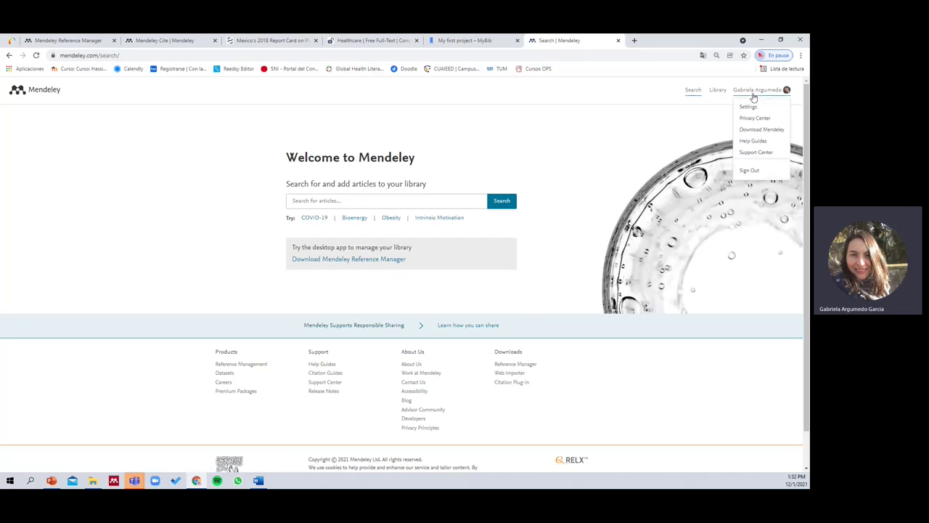
left_click(760, 170)
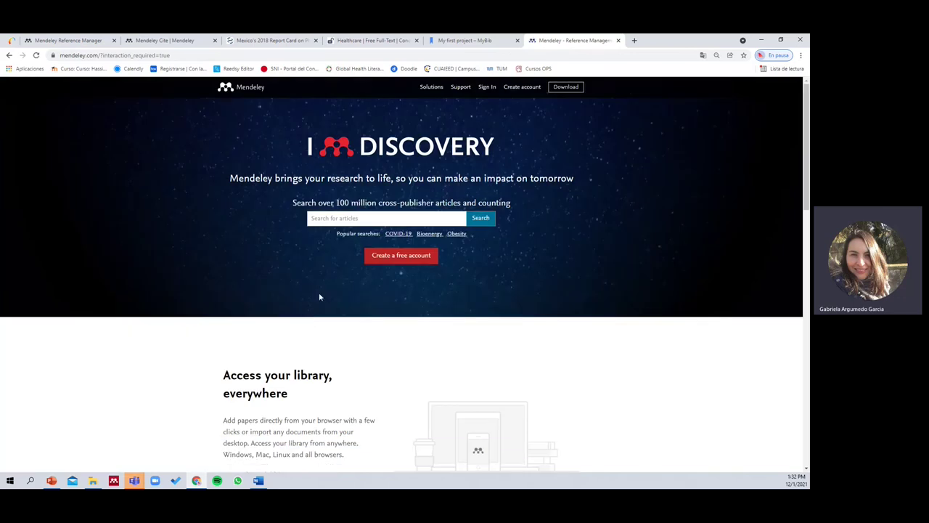
left_click(517, 88)
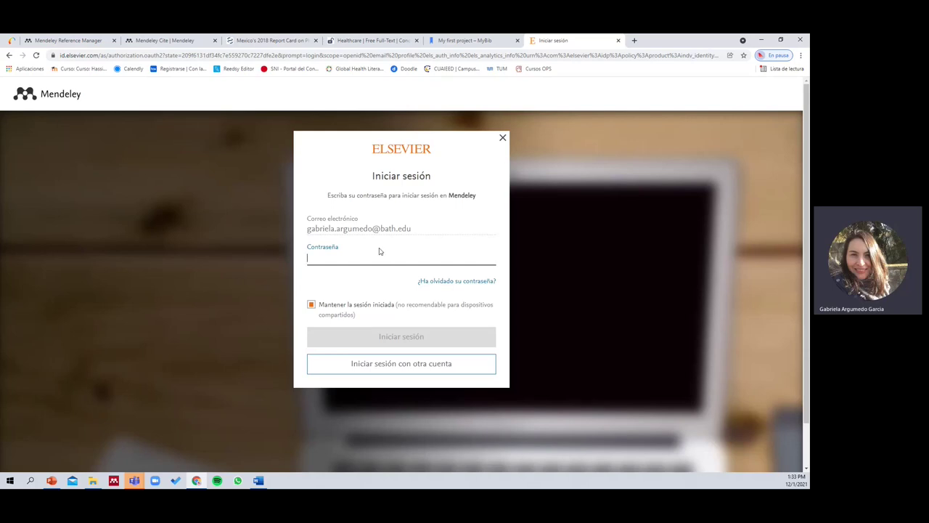
type("••••")
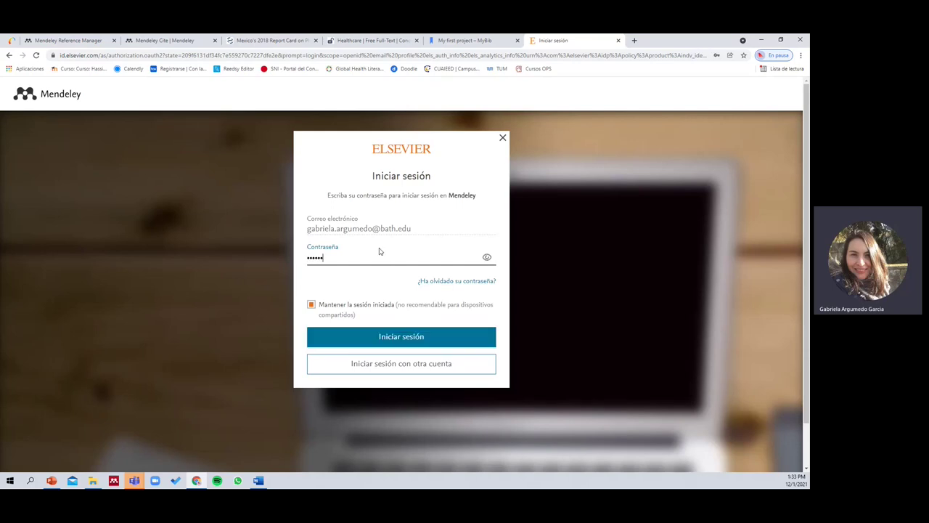
type("•••••••")
key("Return")
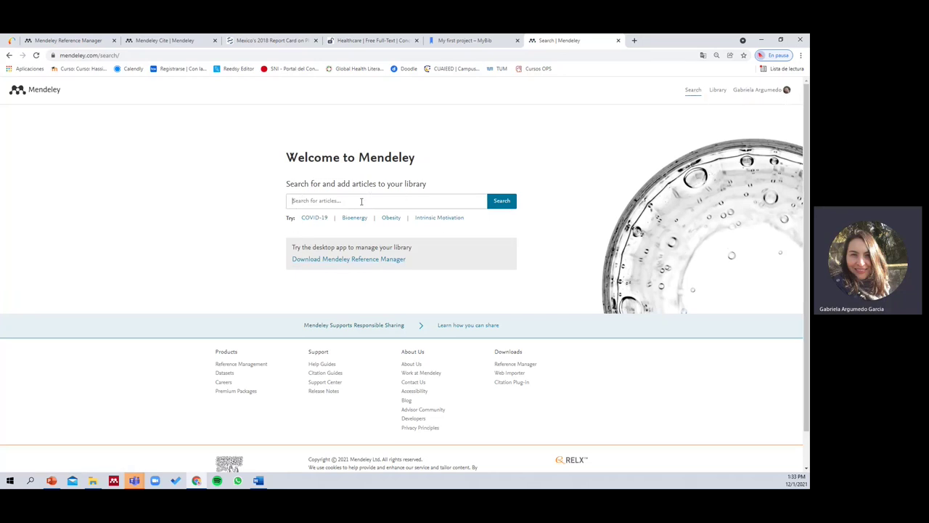
Step: Search Mendeley's article catalogue for "Docencia TICS"
type("TIC")
key("BackSpace")
key("BackSpace")
key("BackSpace")
type("Docencia TY")
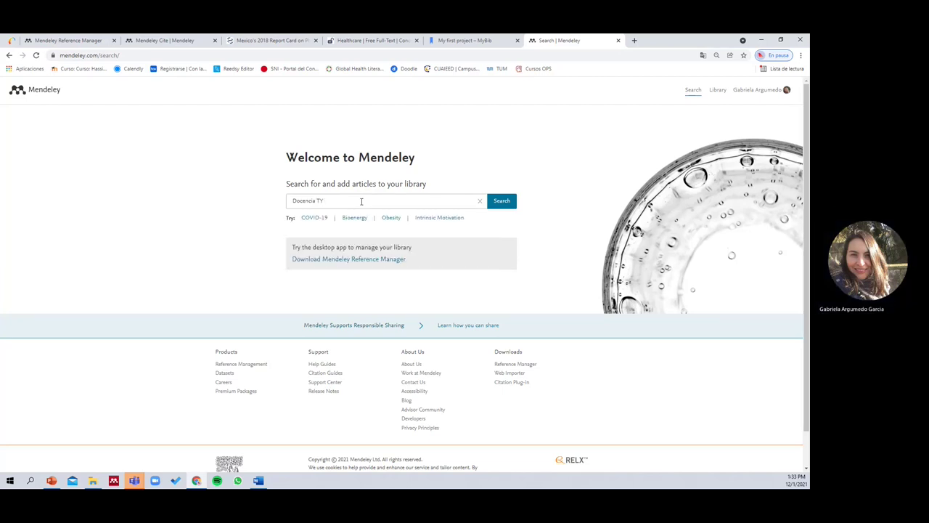
key("BackSpace")
type("ICS")
key("Return")
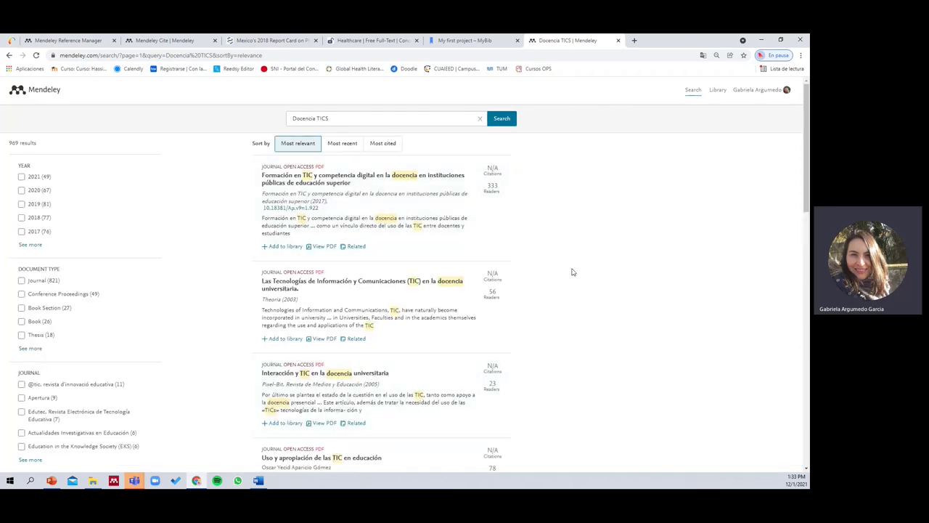
Step: Review the search results and add the article "Uso y apropiación de las TIC en educación" to the library
scroll(392, 319, "down", 15)
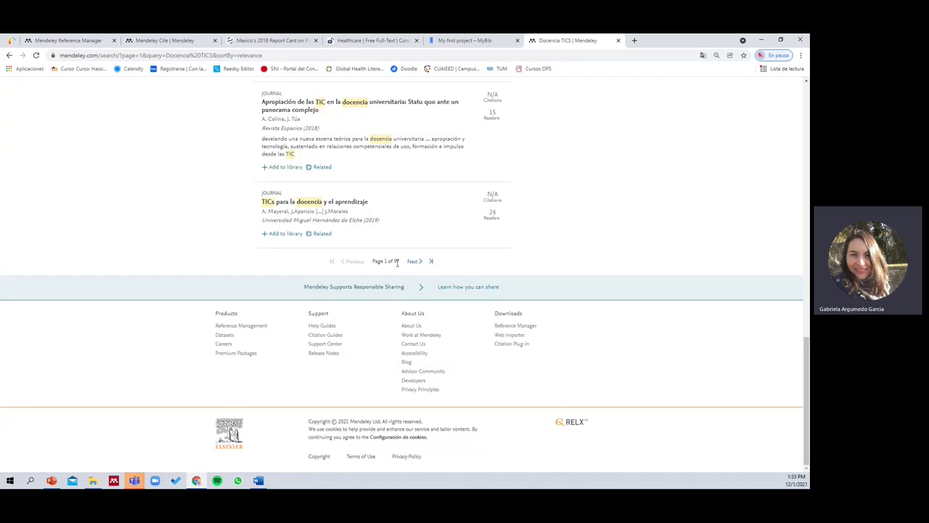
scroll(394, 269, "up", 15)
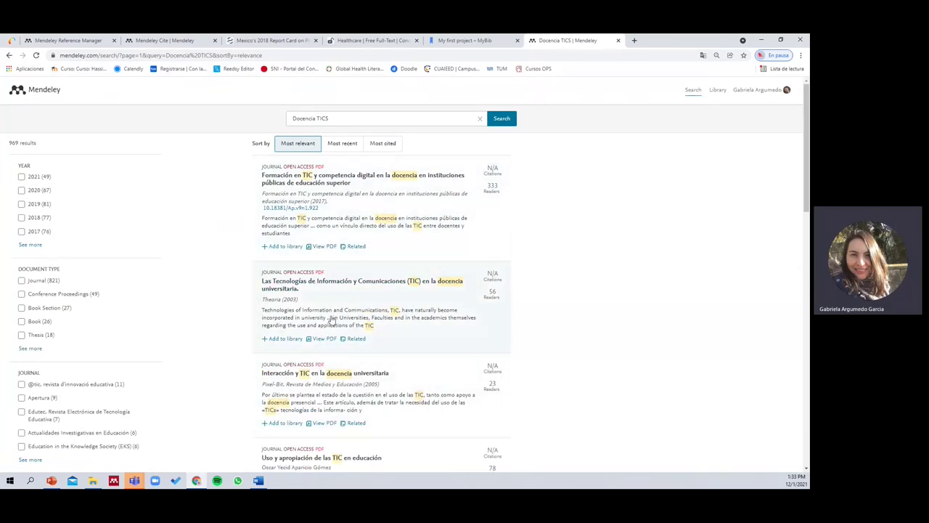
scroll(332, 319, "down", 10)
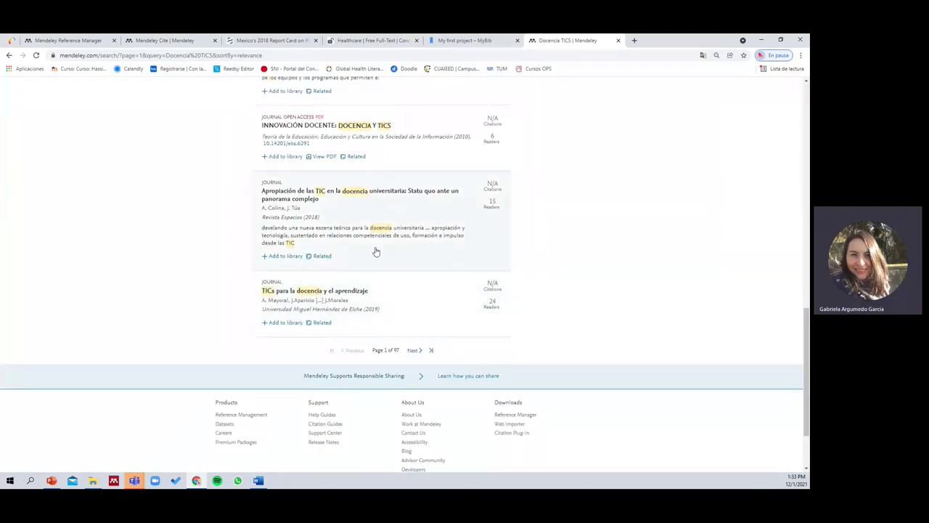
scroll(352, 168, "up", 6)
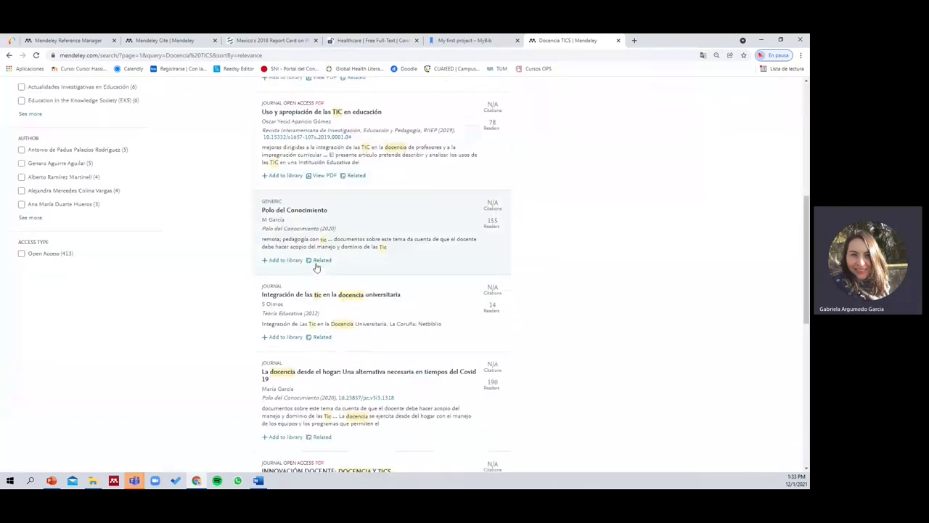
scroll(314, 223, "up", 5)
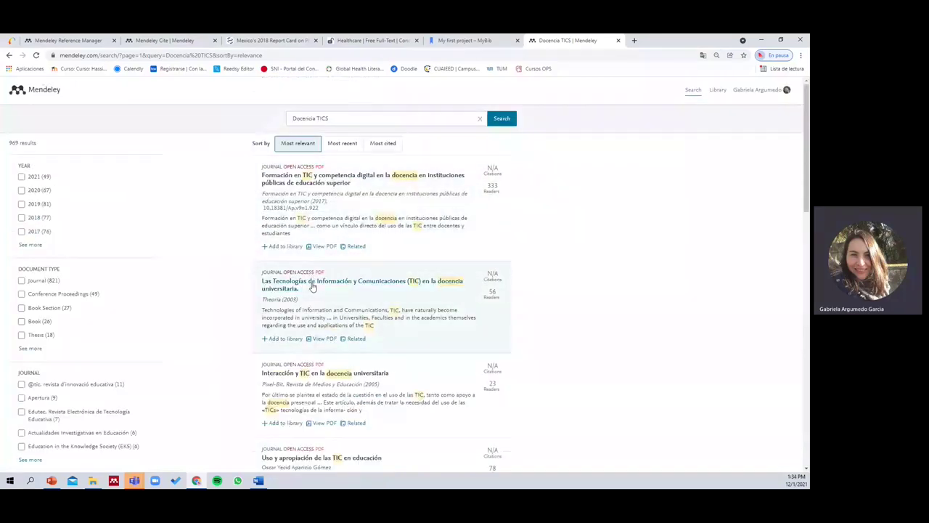
scroll(312, 287, "down", 5)
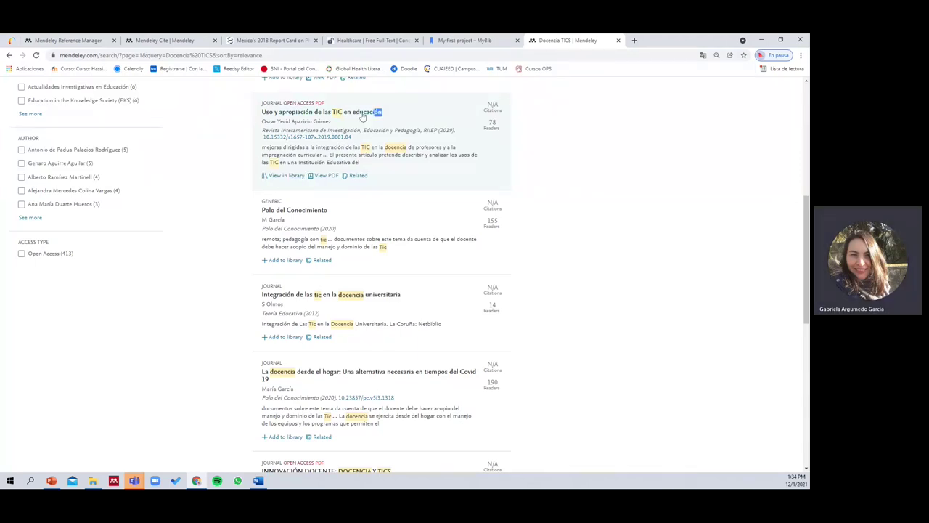
Step: Open the details of the article "Uso y apropiación de las TIC en educación" and view its PDF
triple_click(269, 114)
right_click(295, 113)
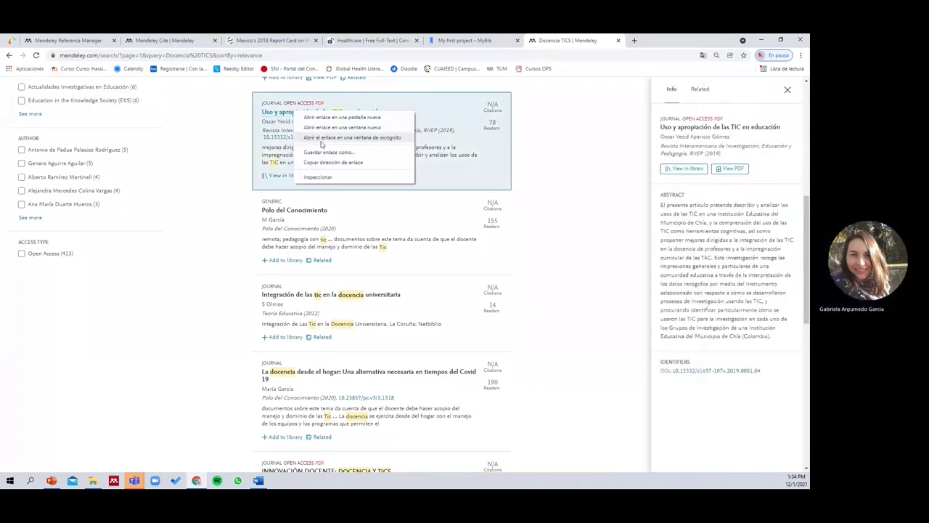
left_click(610, 122)
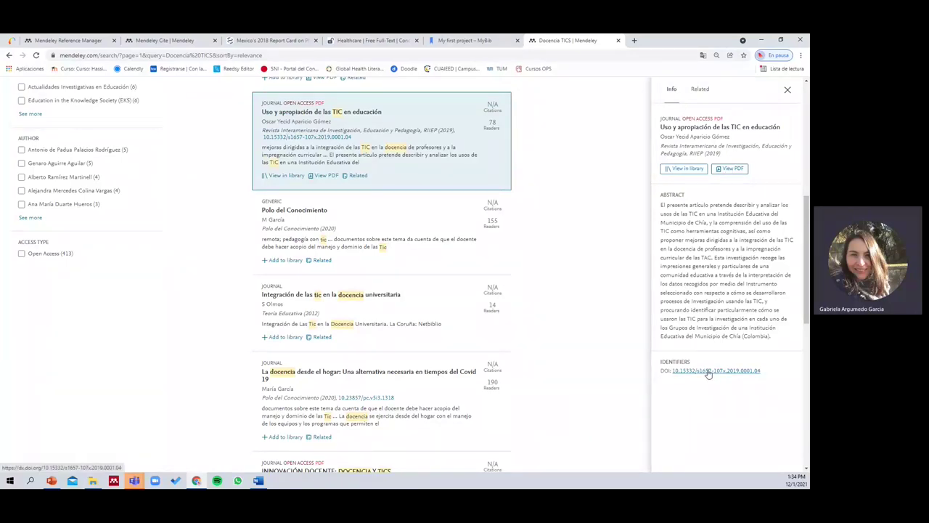
left_click(730, 169)
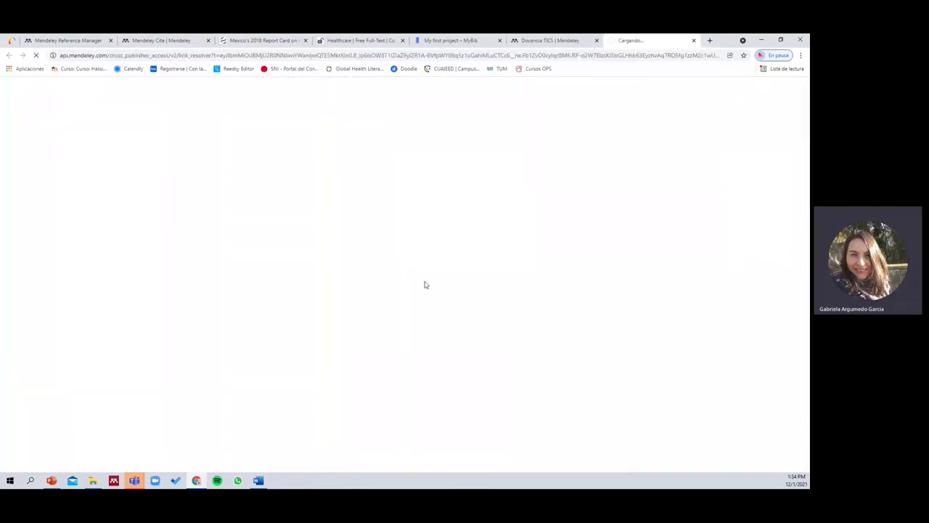
Step: Return to the "Docencia TICS" search results and look through the listed articles and the selected article's details
left_click(548, 41)
scroll(403, 235, "up", 5)
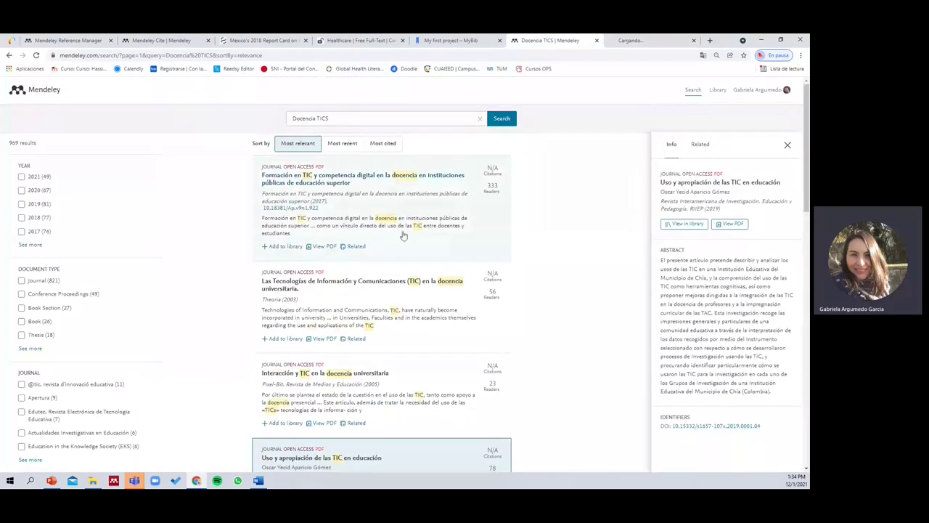
left_click_drag(783, 186, 674, 192)
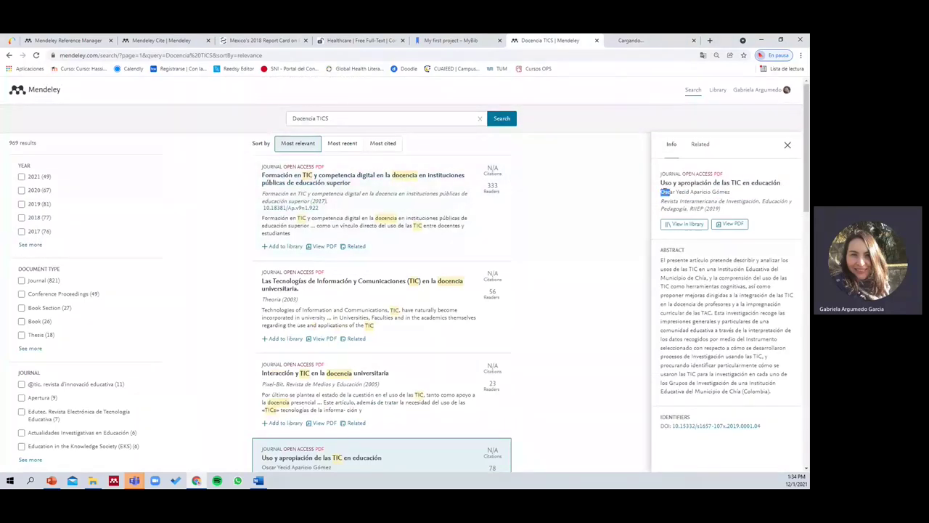
key("ctrl+a")
left_click(638, 190)
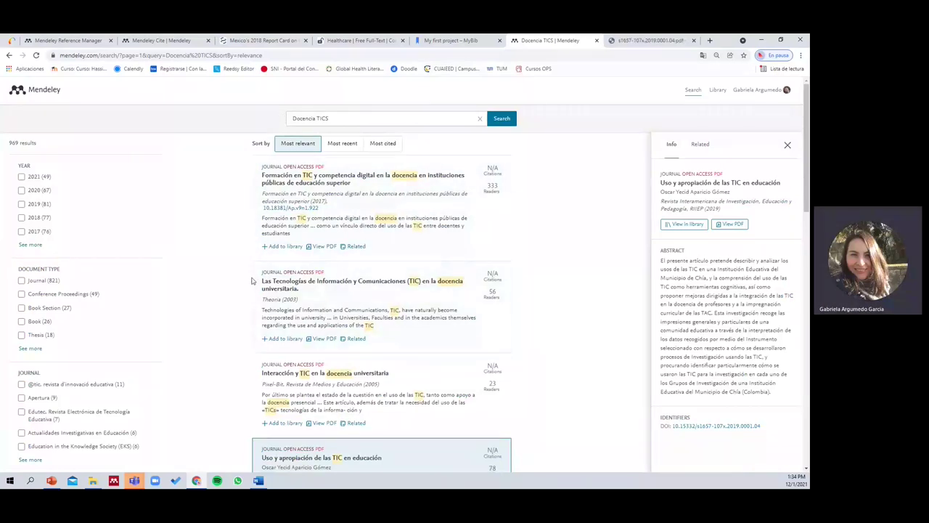
scroll(254, 278, "down", 10)
scroll(270, 266, "up", 10)
Step: Go to Mendeley's start page, open the library and check the options for adding new references
left_click(45, 93)
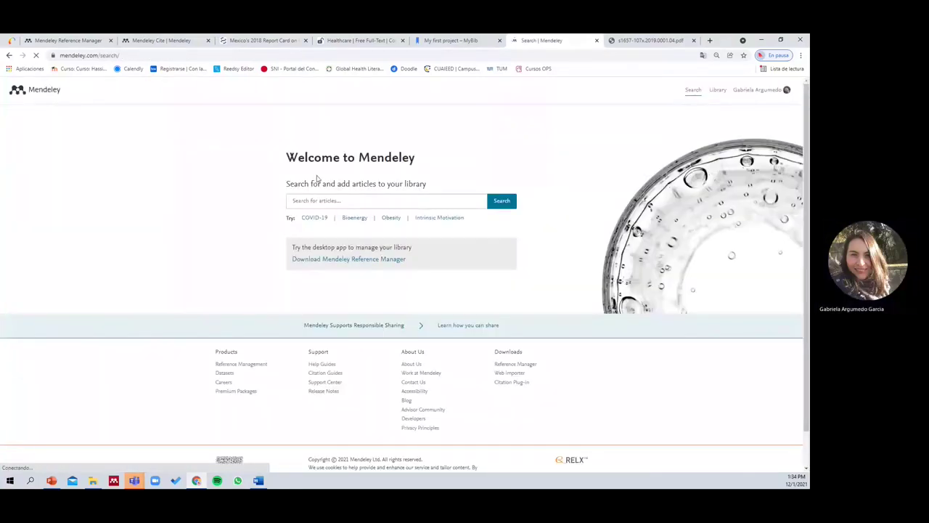
left_click(744, 93)
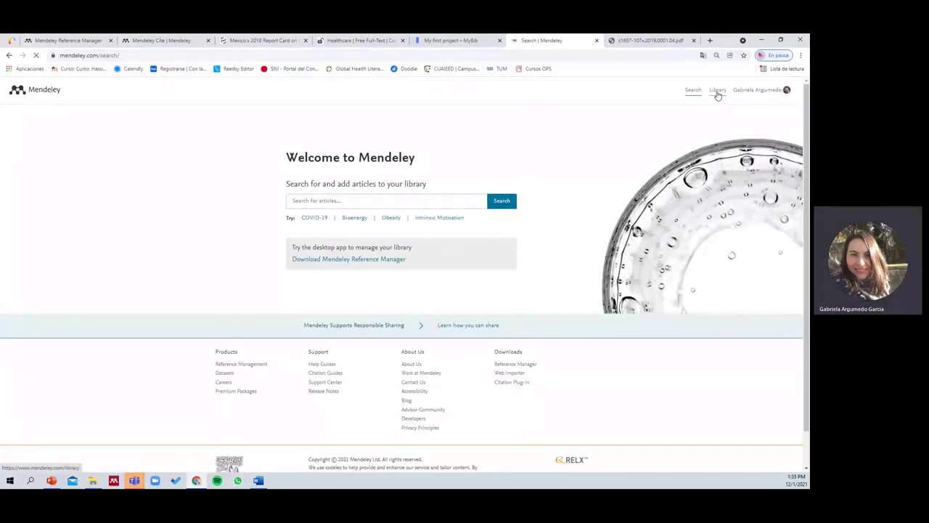
left_click(717, 92)
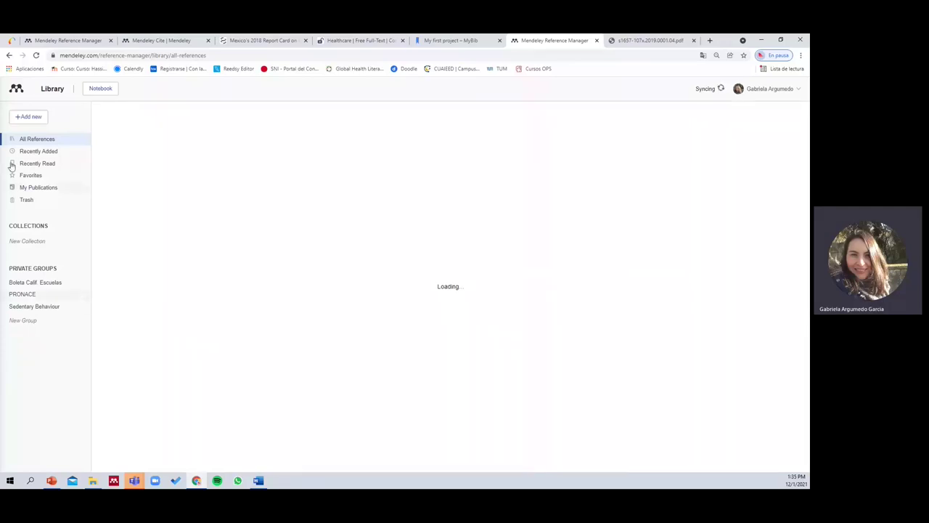
left_click(28, 118)
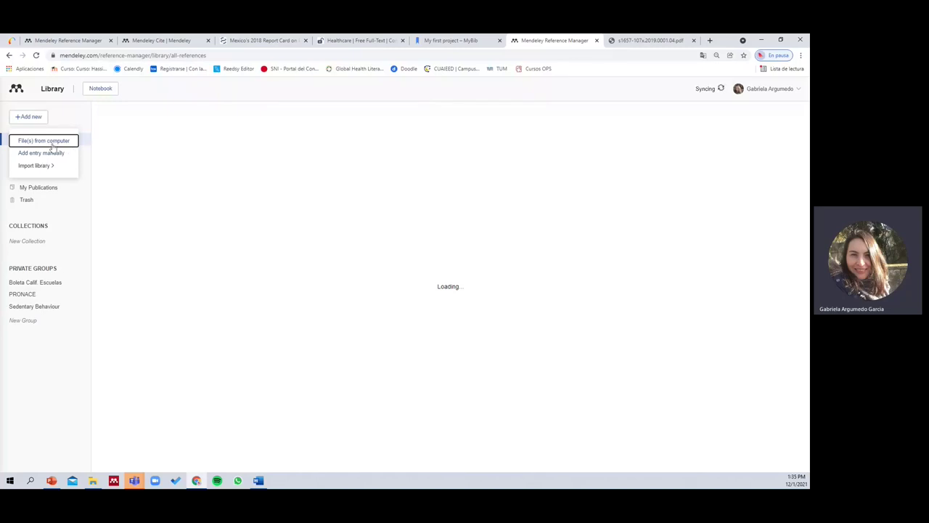
left_click(176, 163)
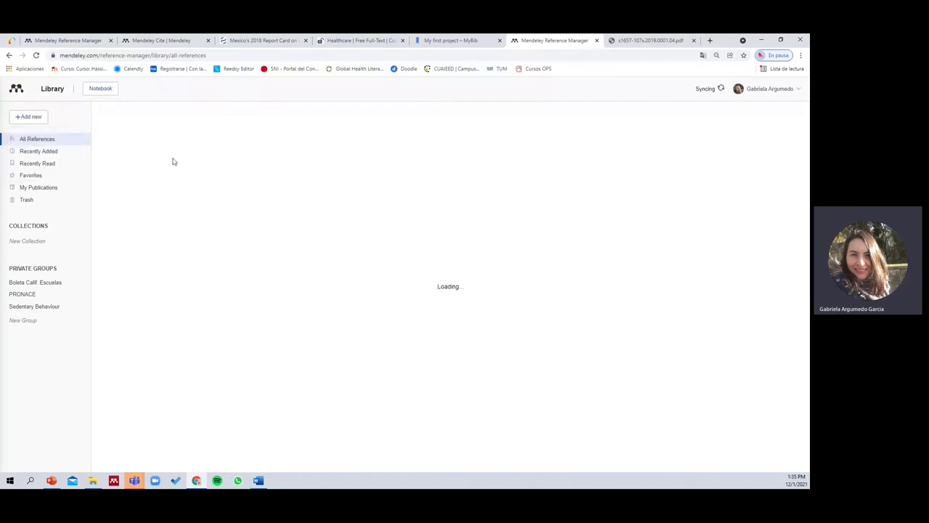
Step: Download the RIS citation file of the PMC article "Mexico's 2018 Report Card on Physical Activity for Children and Youth"
left_click(251, 40)
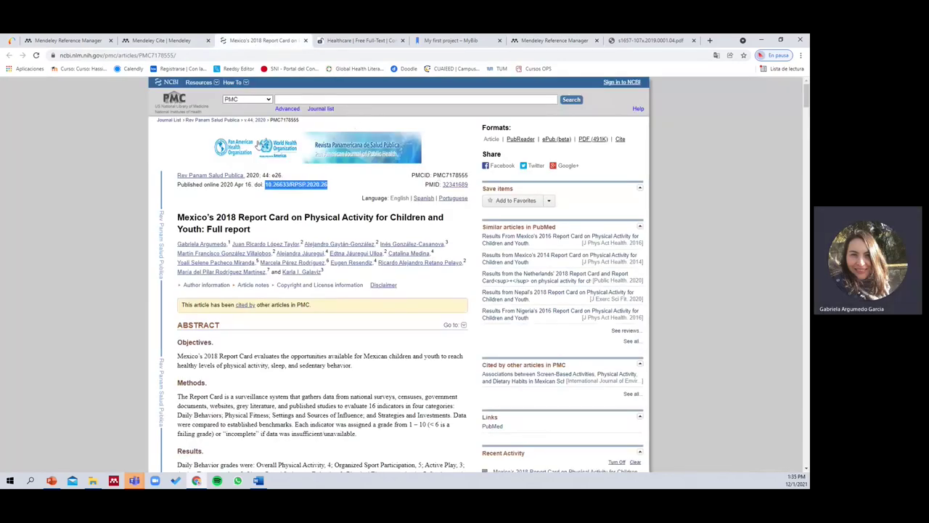
left_click(620, 139)
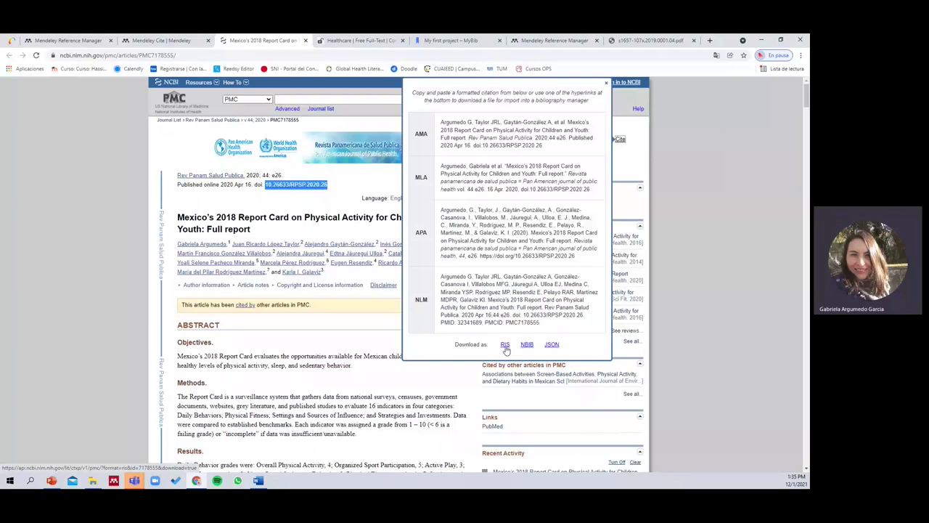
left_click(505, 345)
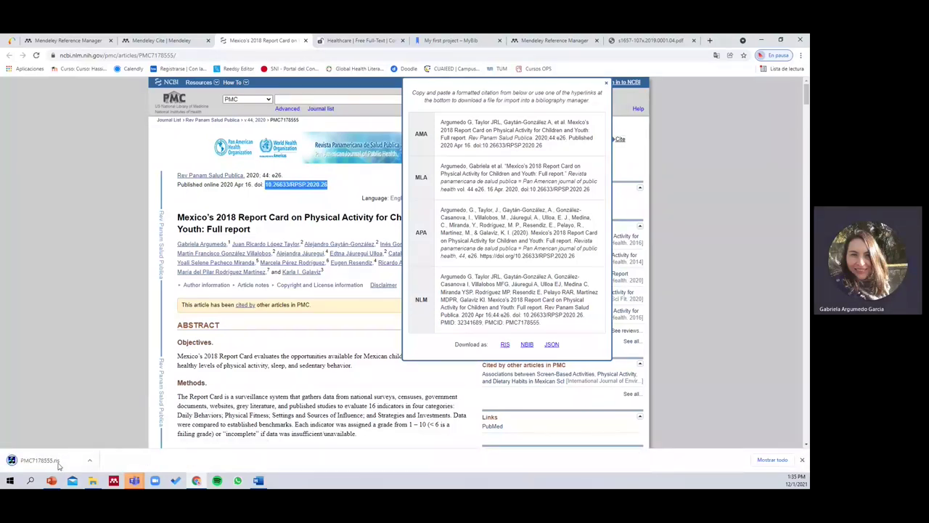
left_click(607, 86)
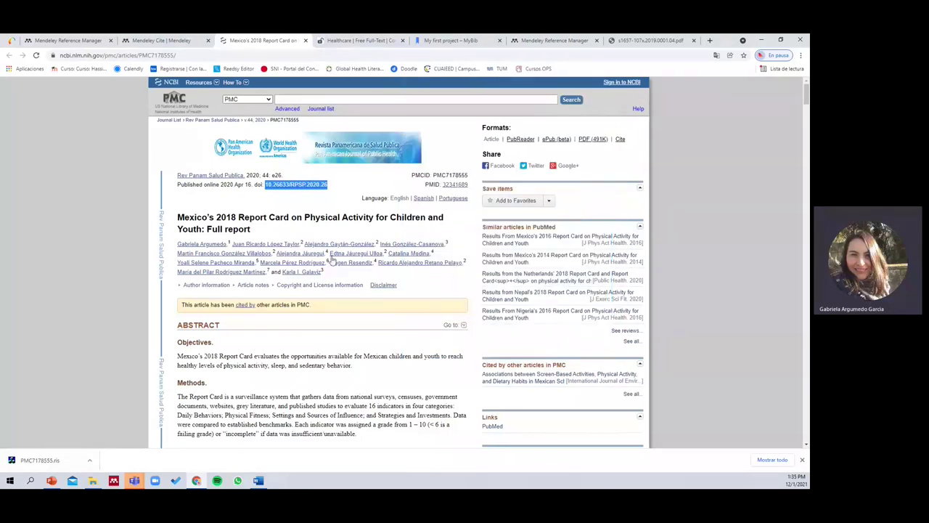
left_click(547, 40)
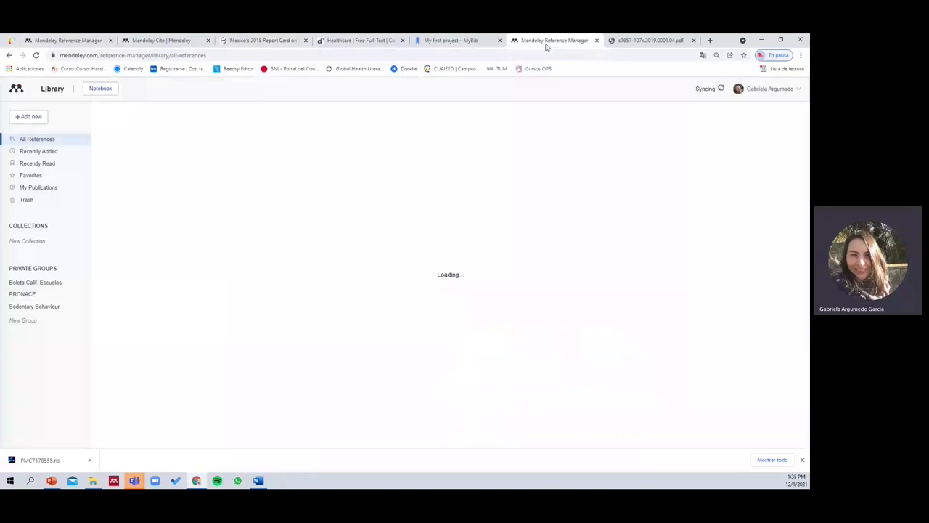
left_click(38, 120)
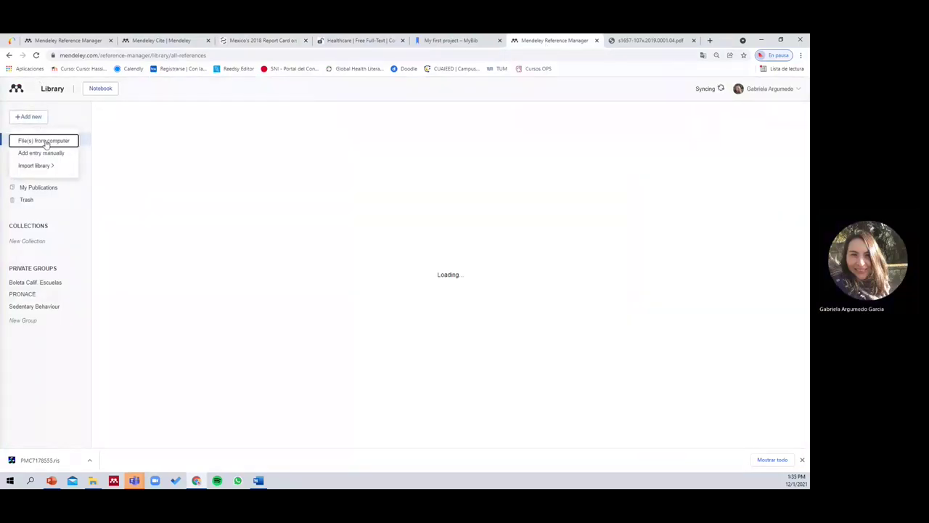
left_click(45, 141)
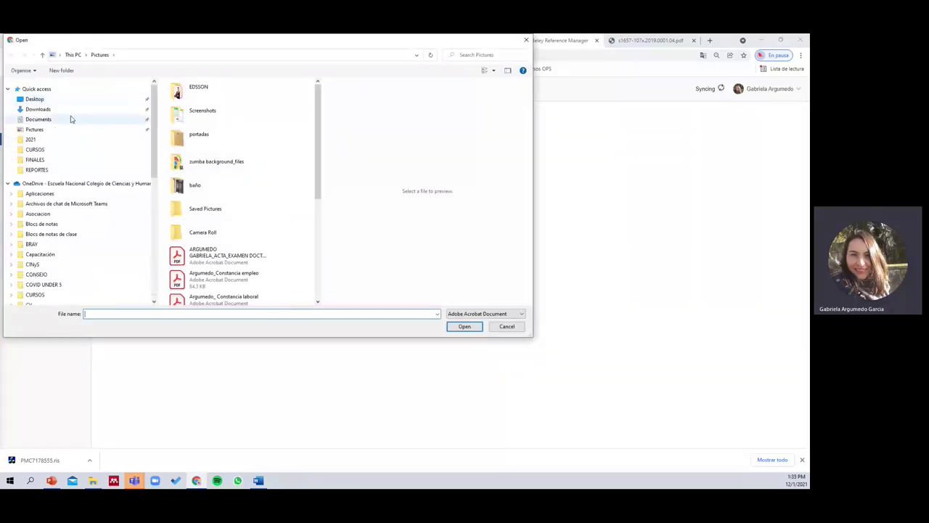
left_click(75, 110)
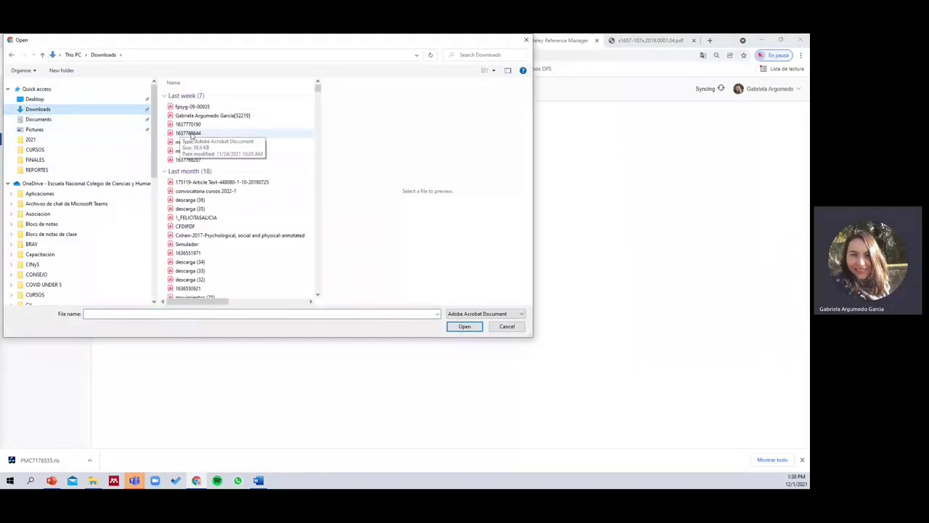
scroll(319, 89, "down", 5)
scroll(320, 89, "up", 5)
left_click(40, 100)
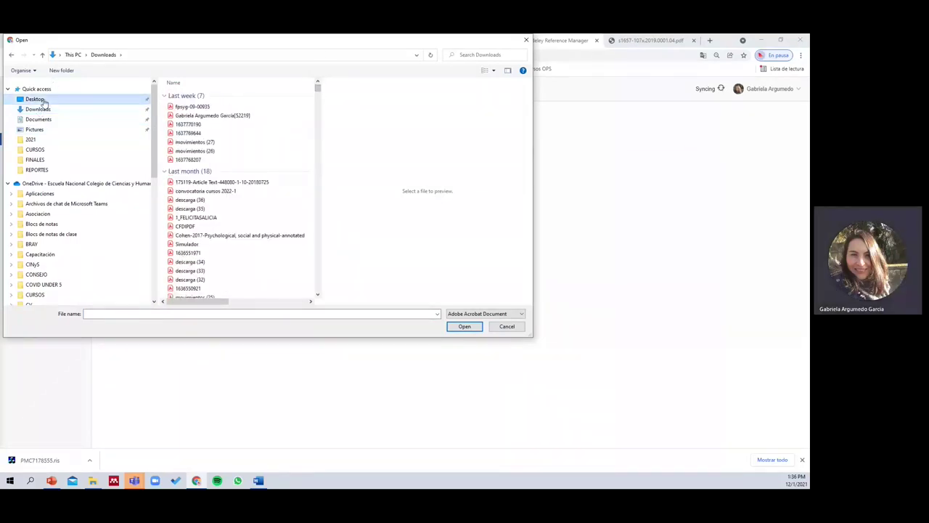
left_click(37, 109)
scroll(197, 184, "down", 2)
scroll(198, 184, "down", 3)
scroll(297, 141, "up", 3)
left_click(527, 40)
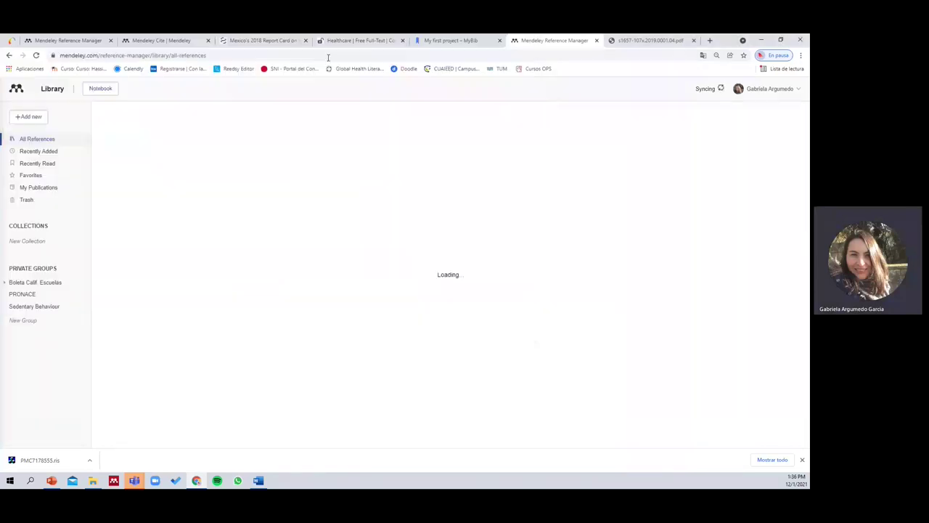
Step: Download the PMC report card article's citation in RIS format once more
left_click(260, 41)
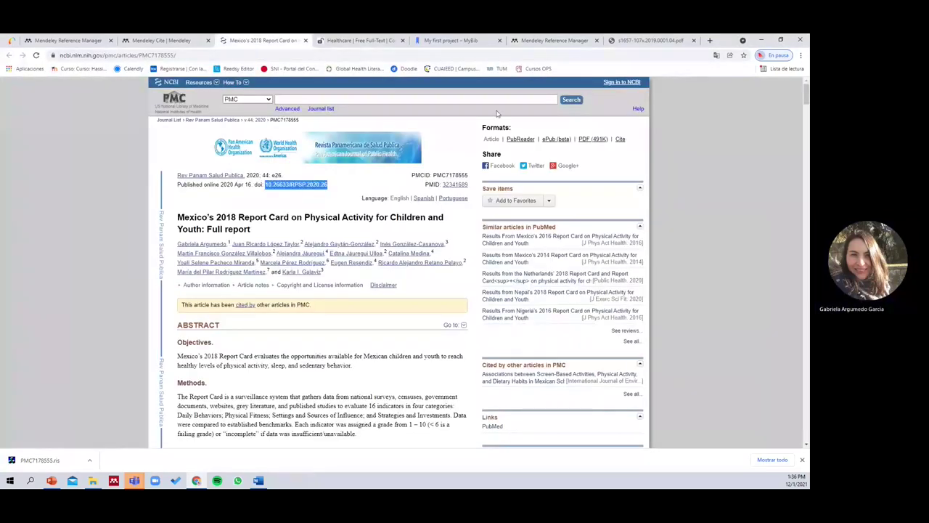
left_click(620, 138)
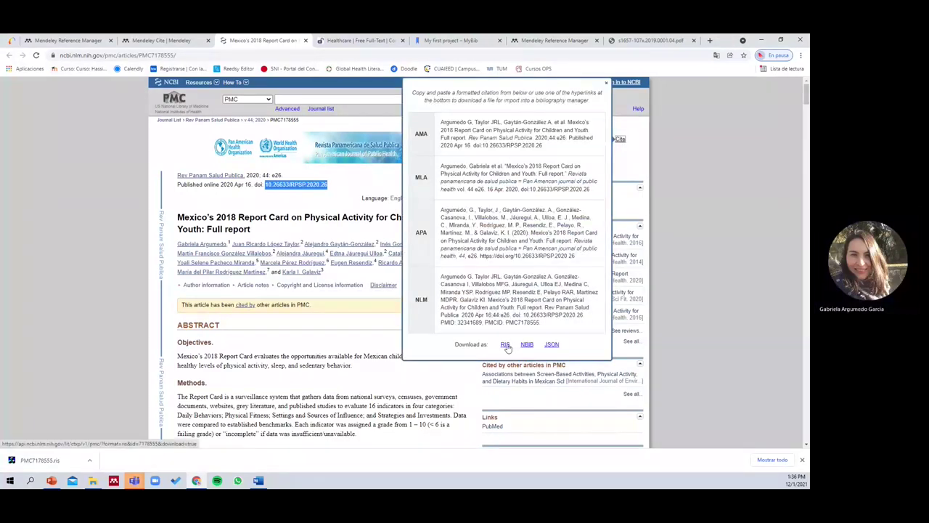
left_click(505, 345)
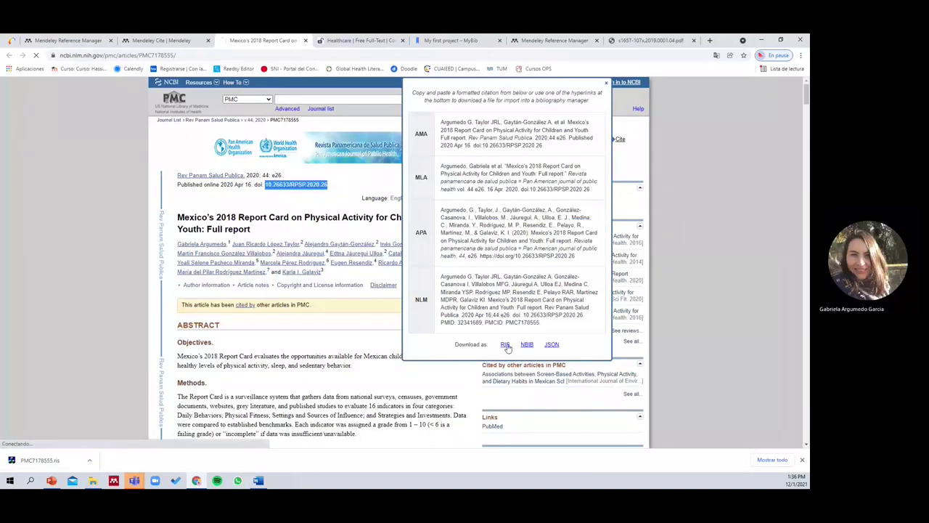
left_click(93, 273)
key("Escape")
Step: Add the PDF fpsyg-09-00935 from the Downloads folder to the Mendeley library
left_click(552, 39)
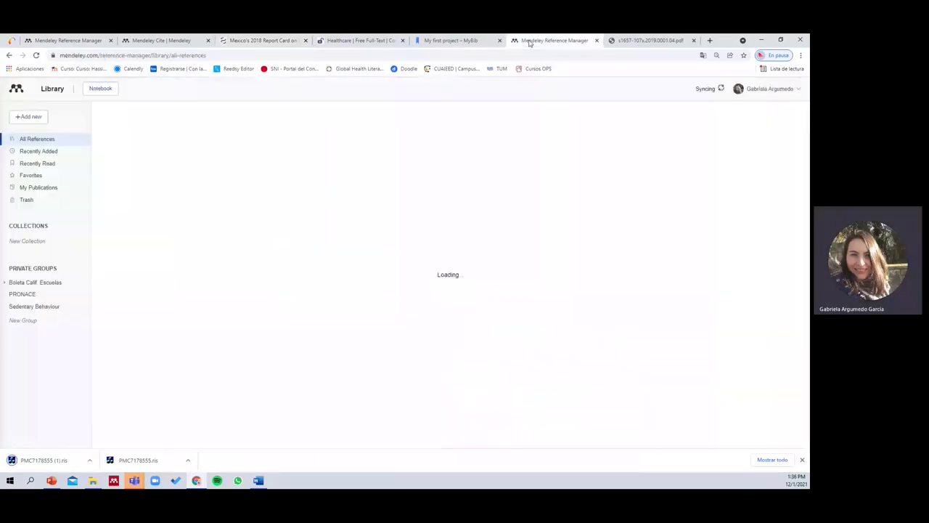
left_click(31, 118)
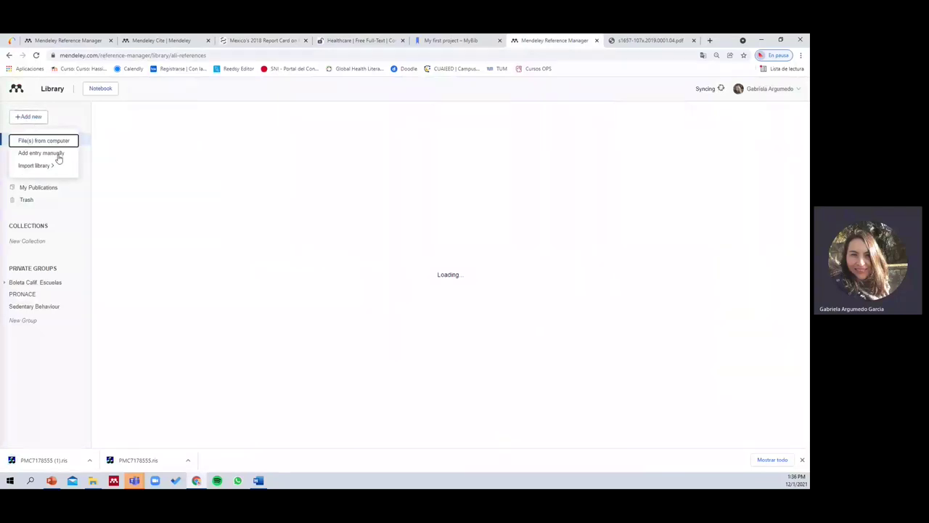
left_click(58, 143)
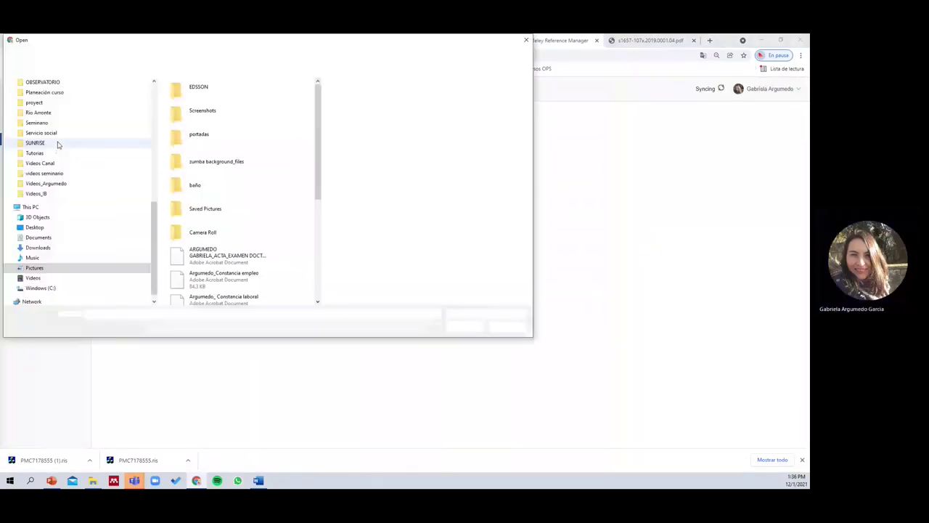
scroll(111, 180, "up", 5)
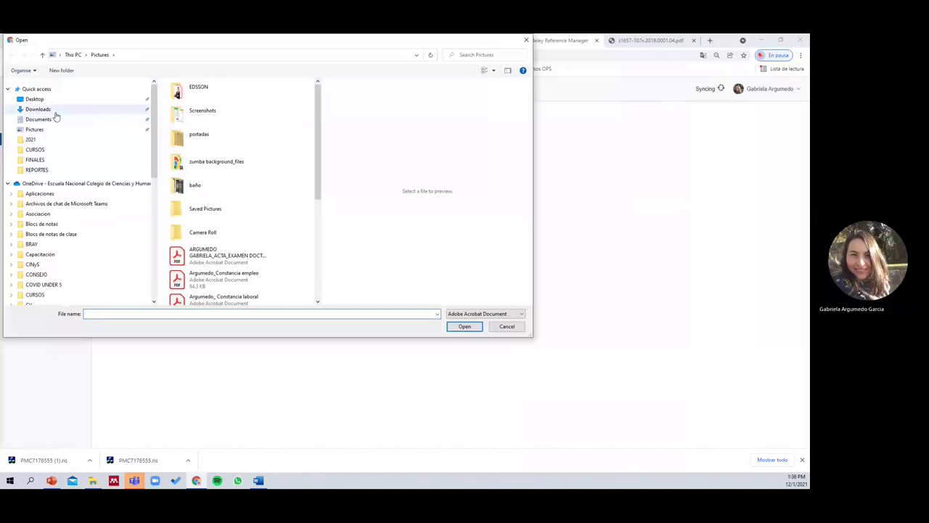
left_click(54, 111)
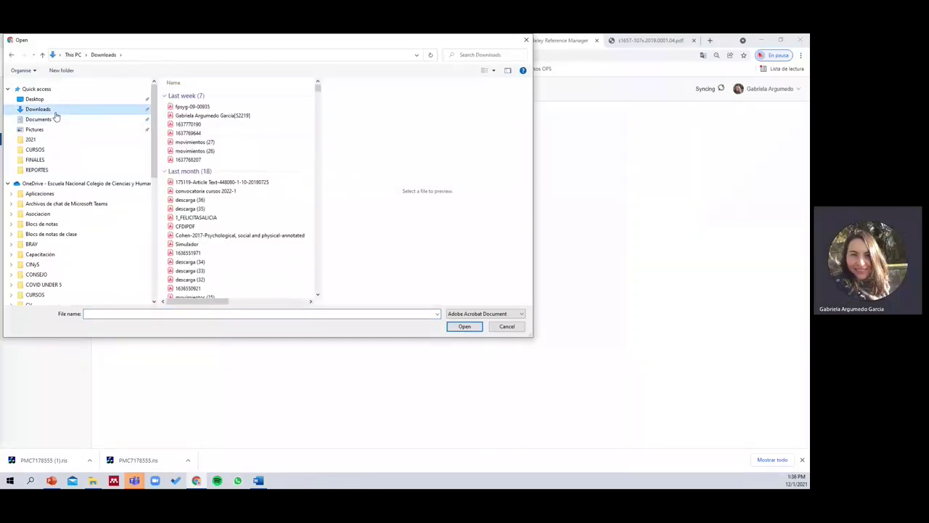
scroll(226, 152, "down", 10)
scroll(226, 149, "up", 10)
scroll(226, 160, "down", 10)
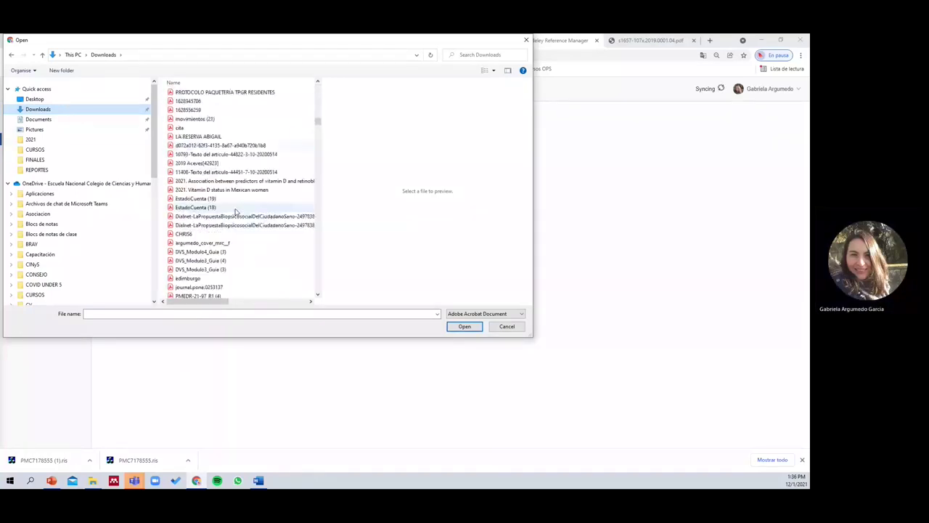
scroll(235, 211, "up", 10)
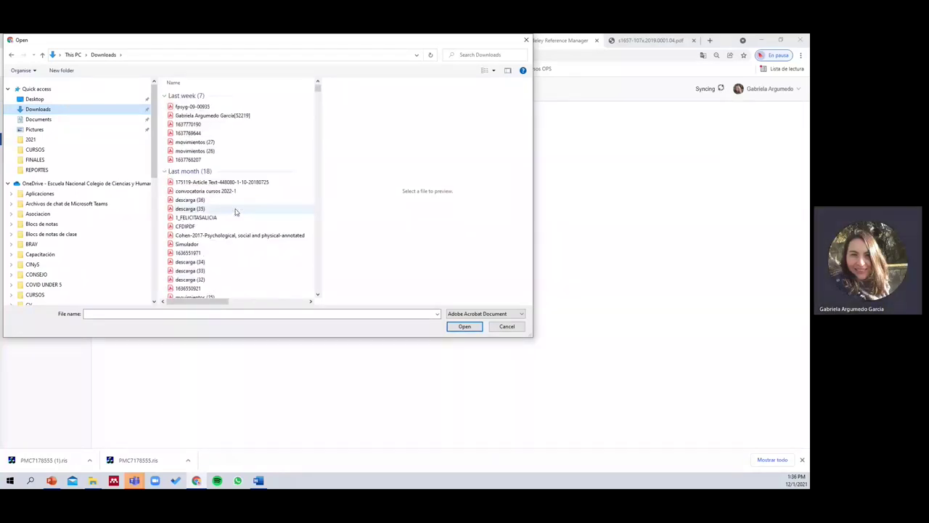
left_click(201, 107)
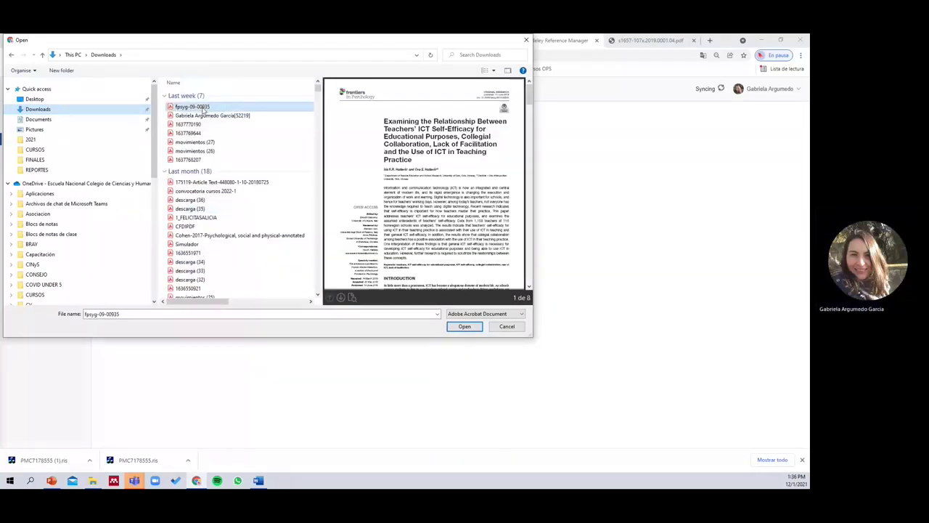
left_click(462, 328)
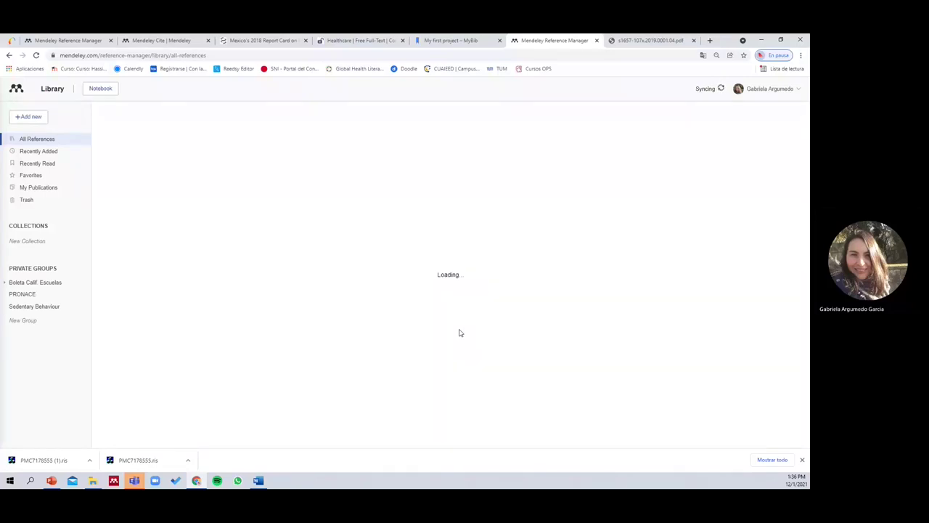
Step: Revisit the PMC report card article and the MDPI Healthcare article, and locate the Mendeley option among the MDPI article's sharing links
left_click(266, 42)
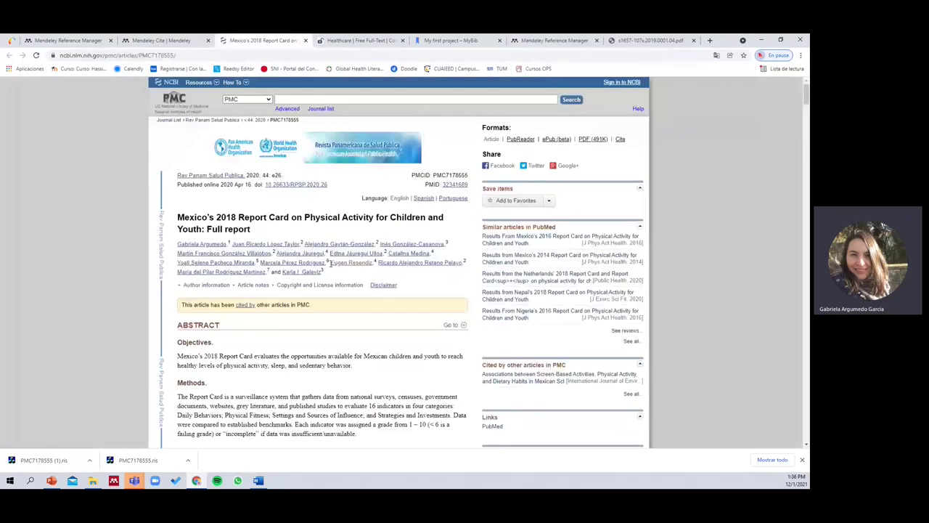
scroll(330, 264, "down", 10)
left_click(351, 40)
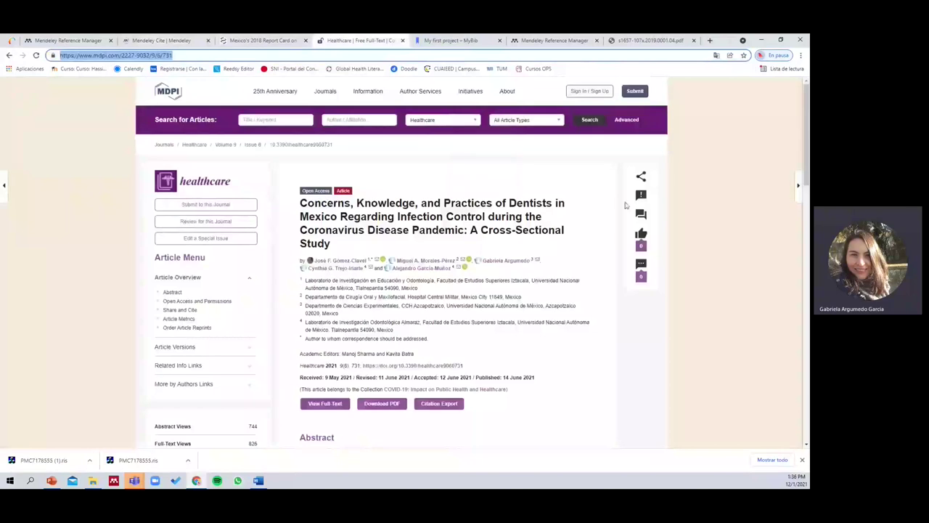
scroll(498, 388, "down", 3)
scroll(474, 396, "down", 3)
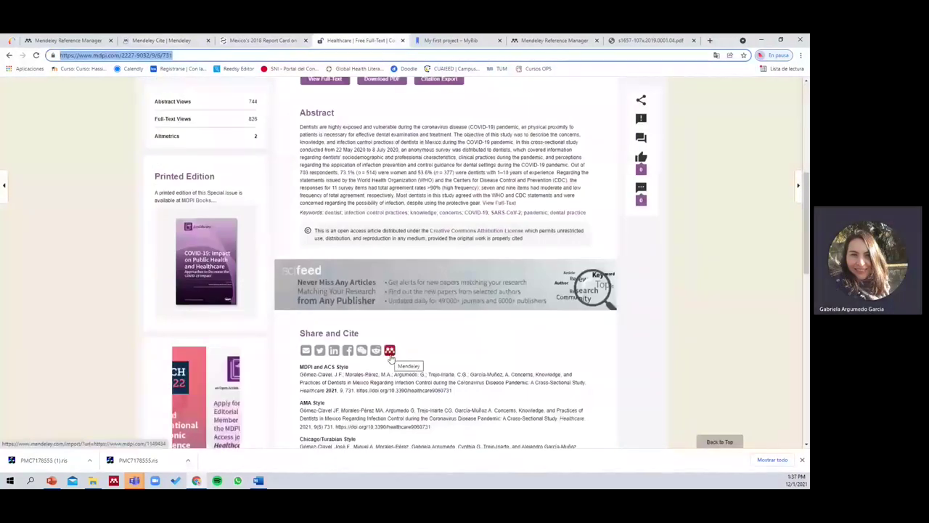
left_click(390, 351)
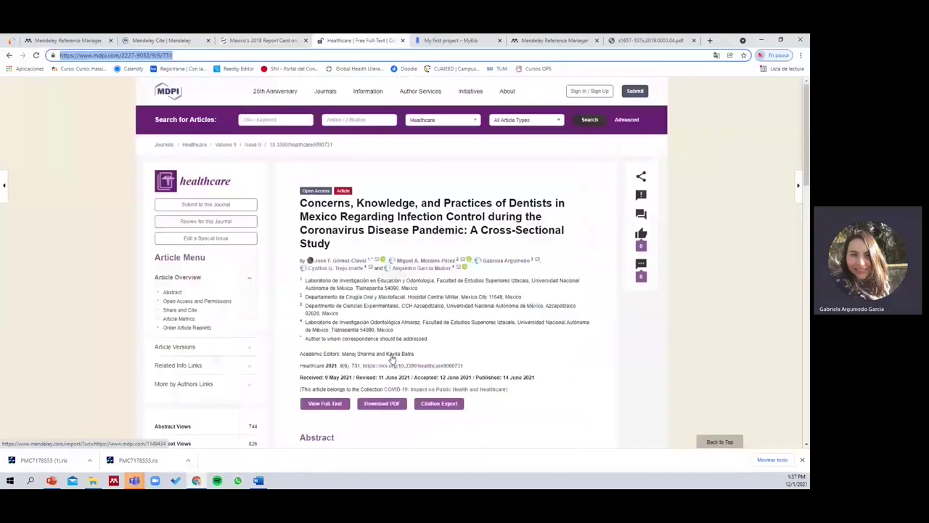
Step: Skim the PDF "Uso y apropiación de las TIC en educación" and return to the Mendeley library
left_click(648, 40)
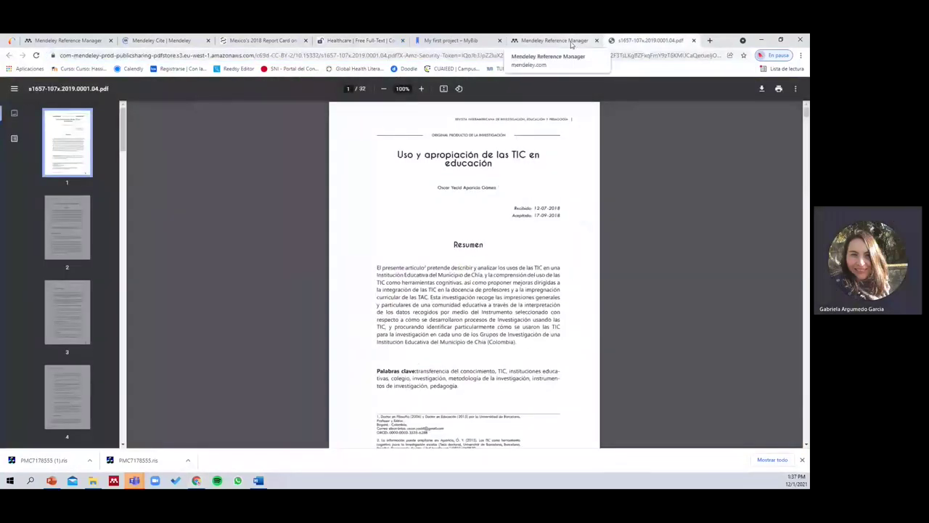
scroll(449, 342, "down", 10)
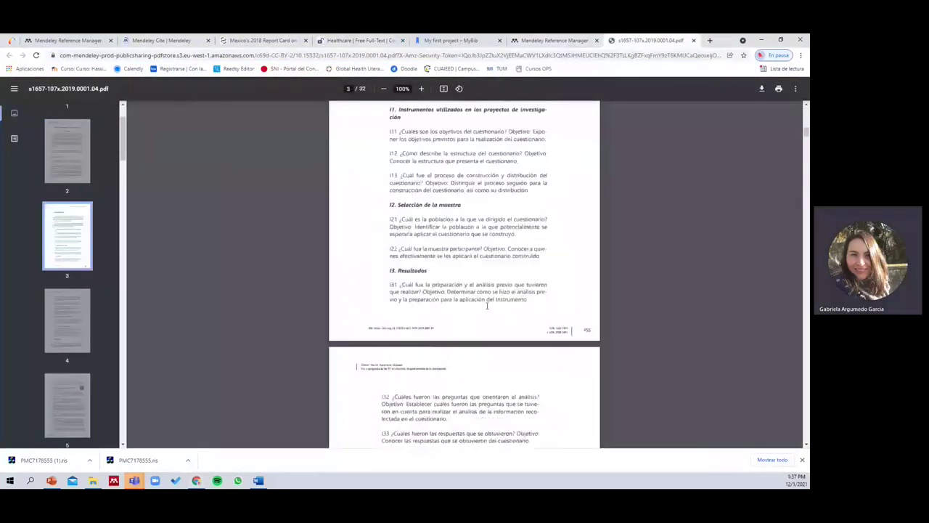
key("ctrl+shift+Tab")
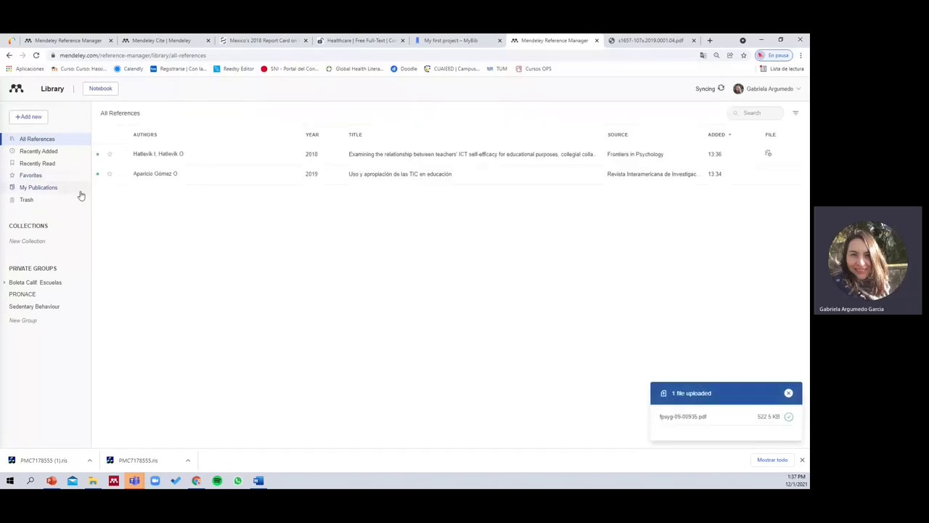
Step: Check the library's collections, browse the references of the private group Boleta Calif. Escuelas, and return to all references
right_click(30, 226)
left_click(29, 226)
left_click(32, 243)
left_click(44, 261)
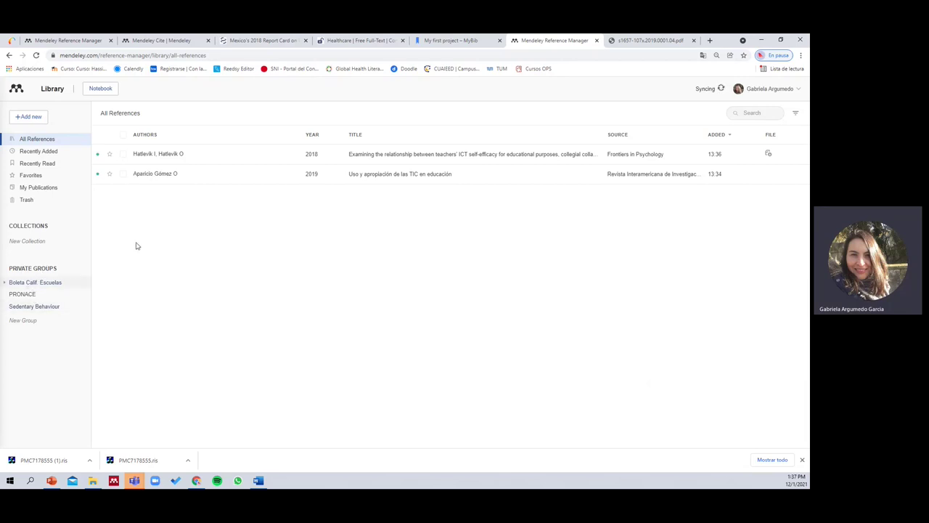
left_click(62, 283)
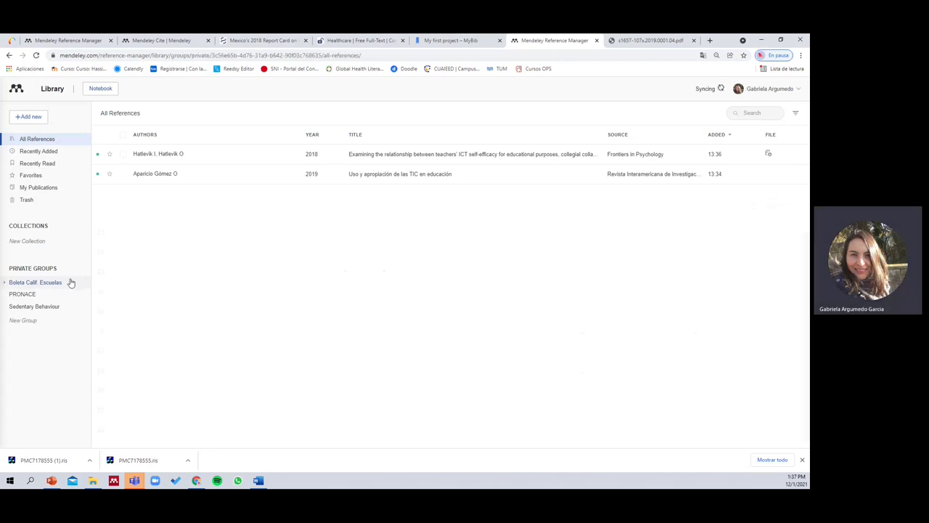
scroll(193, 249, "down", 15)
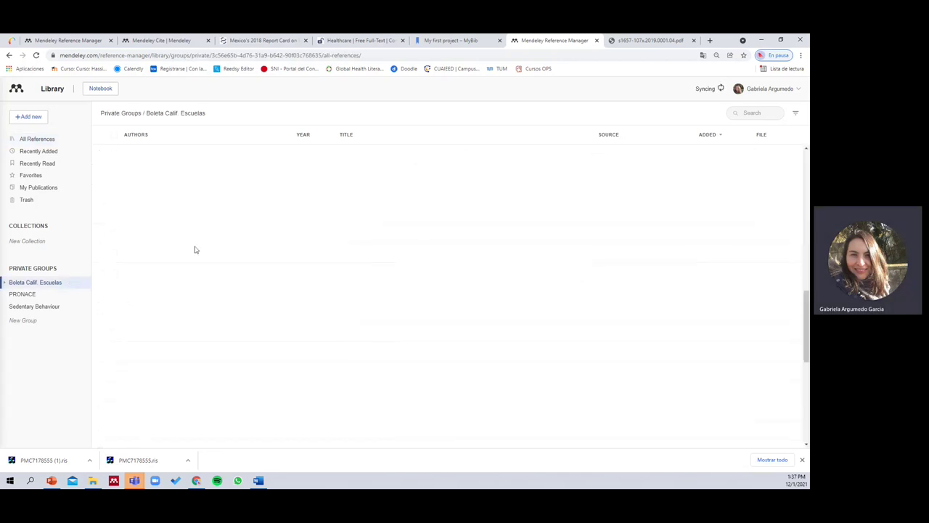
right_click(44, 282)
left_click(31, 286)
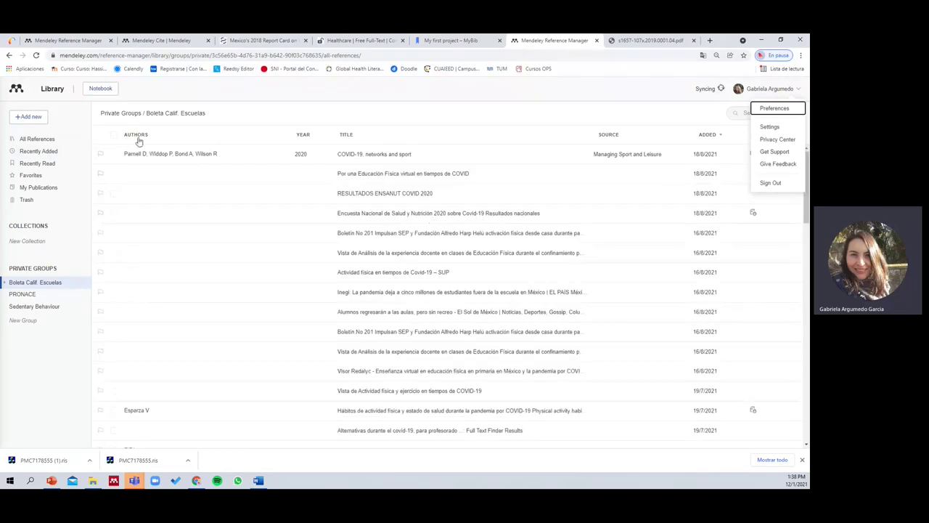
left_click(34, 140)
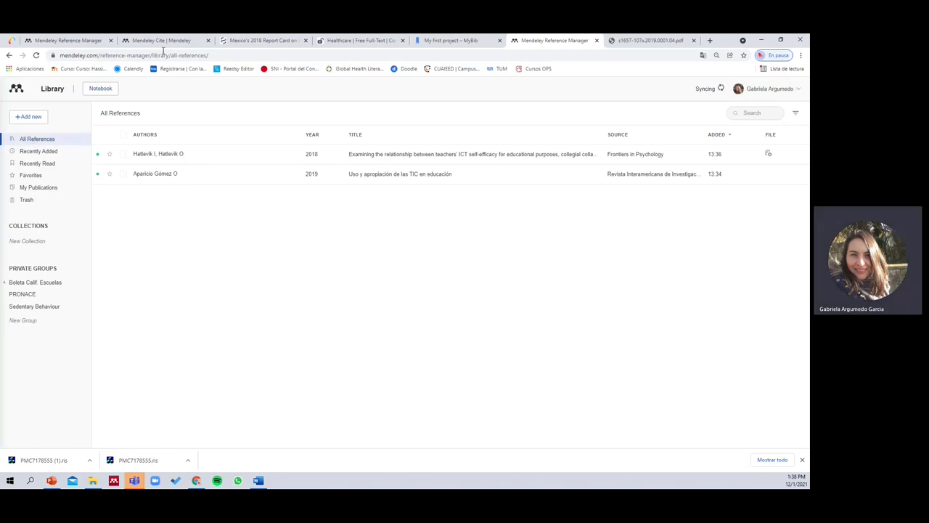
Step: Sign out of Mendeley, and close the article PDF and the second Reference Manager page
left_click(69, 40)
left_click(770, 88)
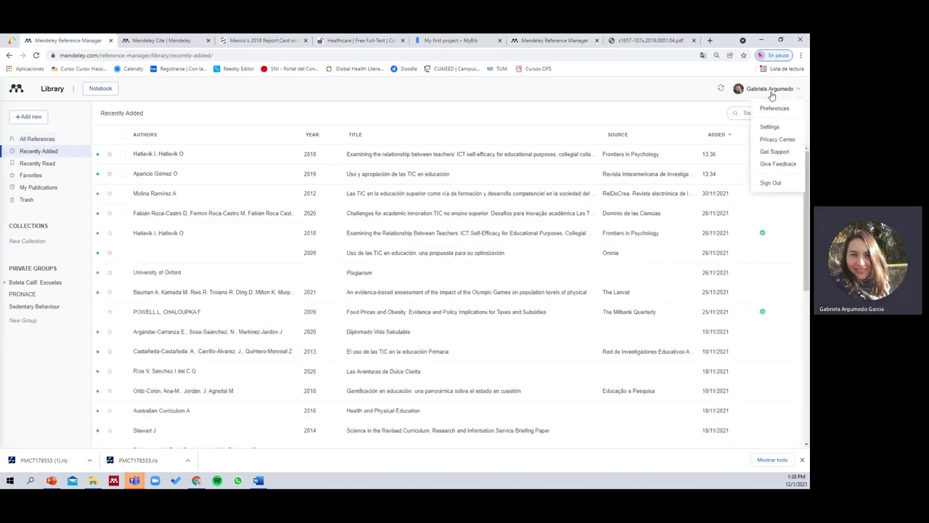
left_click(771, 183)
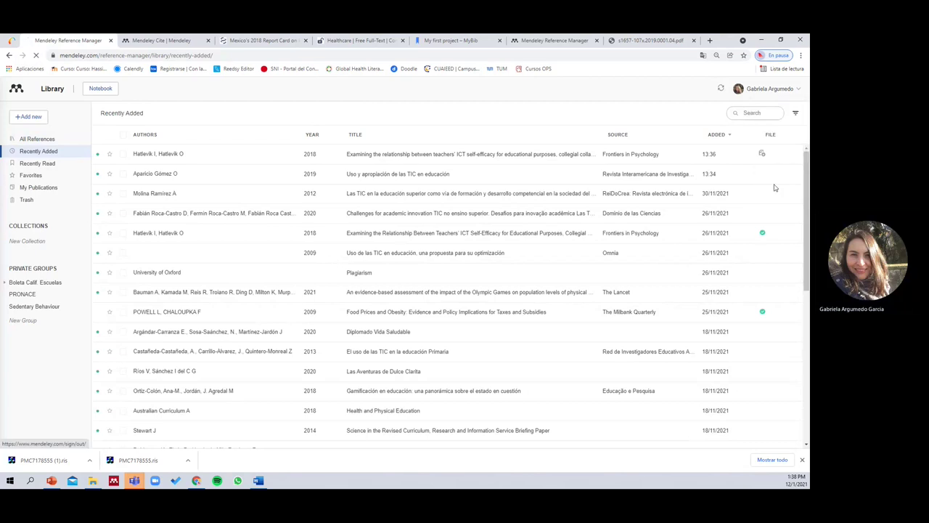
left_click(660, 40)
left_click(693, 40)
left_click(596, 40)
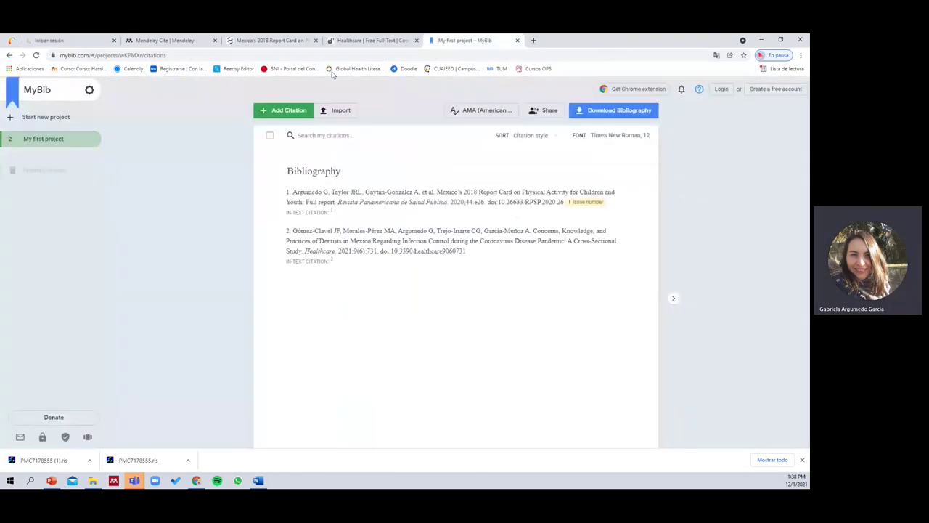
Step: Review the Mendeley home page's feature sections down to the download section
left_click(103, 42)
left_click(146, 41)
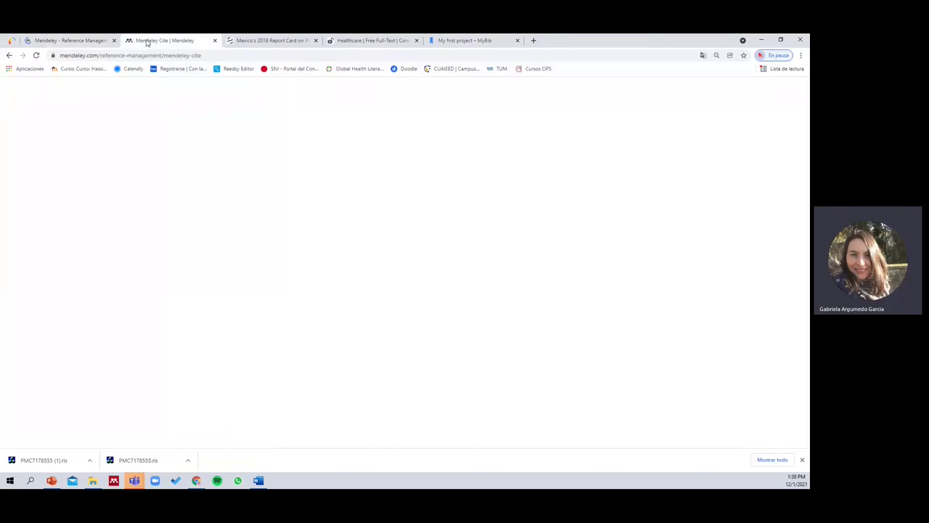
left_click(60, 40)
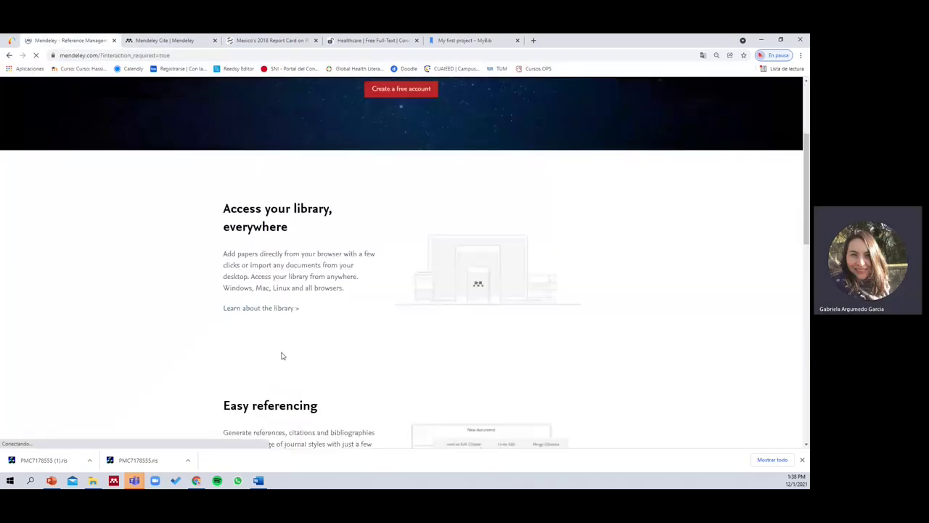
scroll(282, 353, "down", 2)
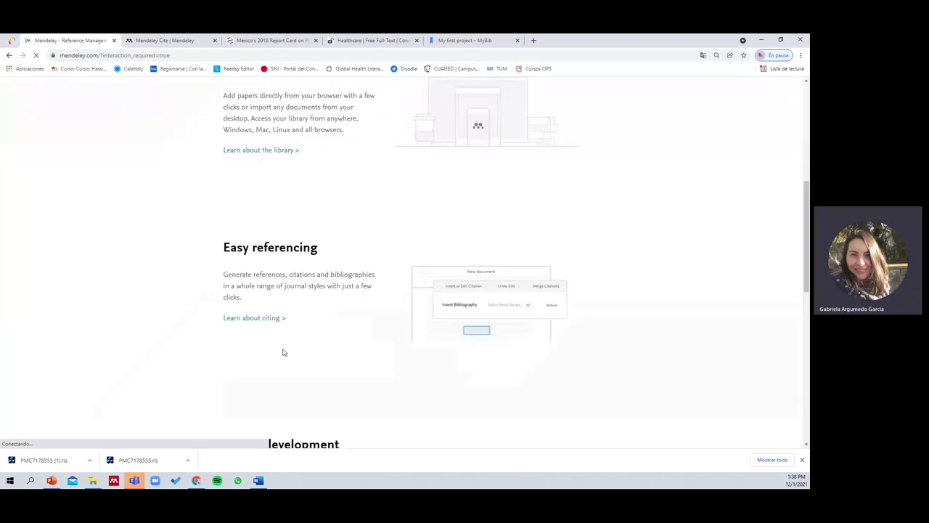
scroll(283, 352, "down", 4)
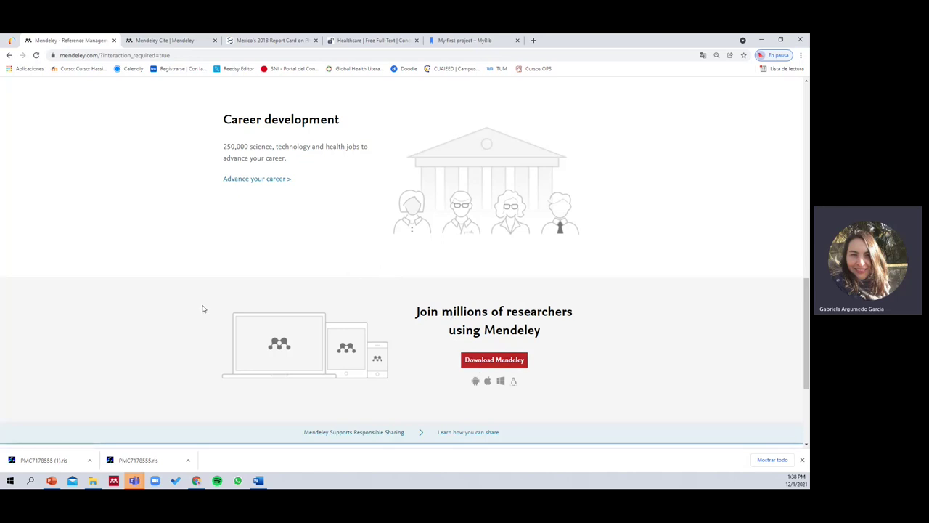
Step: Review the Mendeley Cite page, including where to get the add-in, its Word compatibility and the support section
left_click(166, 41)
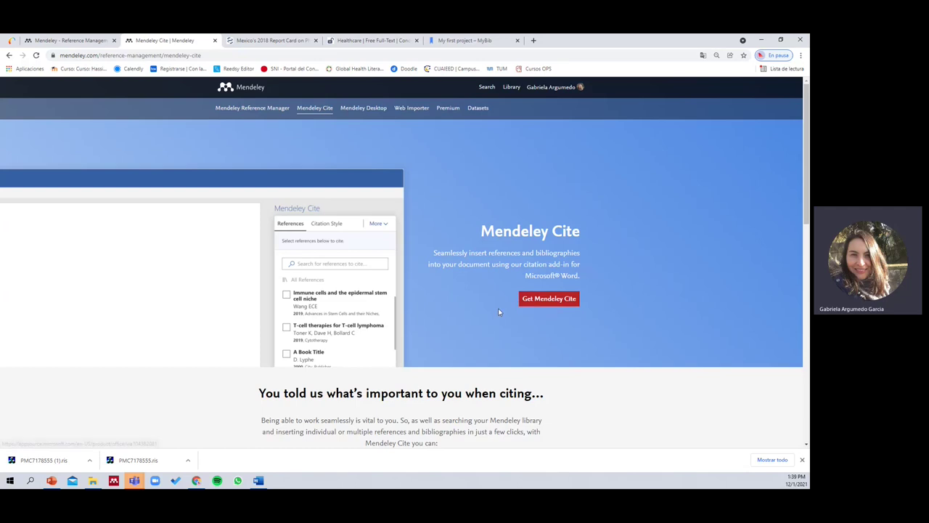
scroll(499, 310, "down", 5)
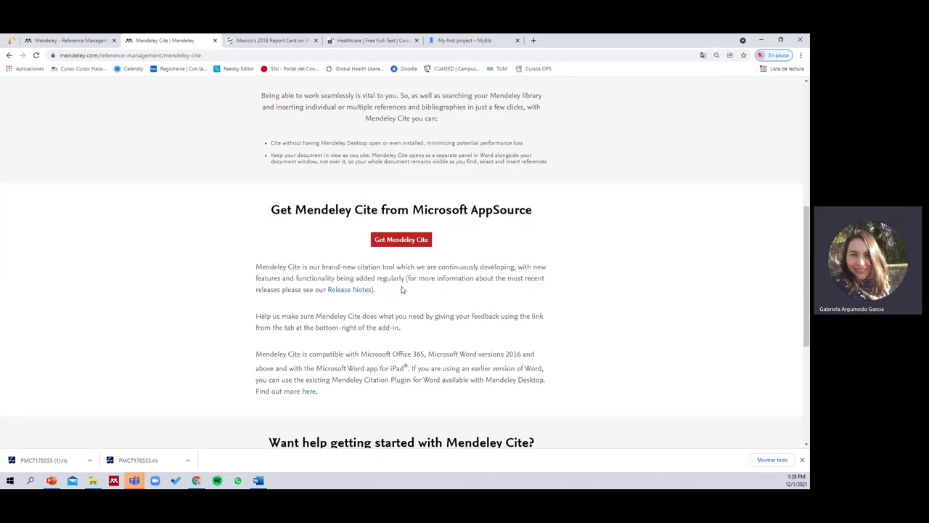
scroll(403, 289, "down", 3)
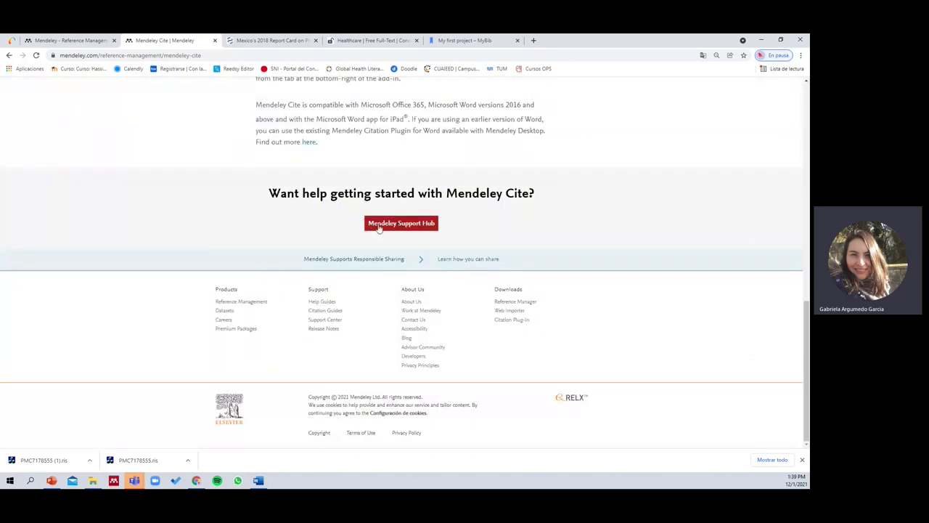
scroll(400, 231, "up", 6)
scroll(400, 231, "up", 2)
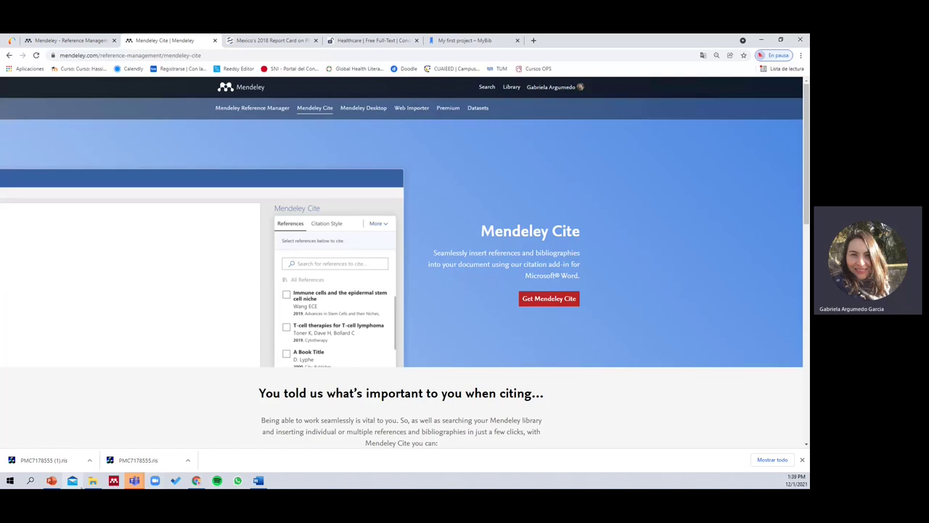
Step: Launch Mendeley Desktop, switch to the Word document, and delete the in-text citation and the References section, keeping the opening sentence
left_click(114, 485)
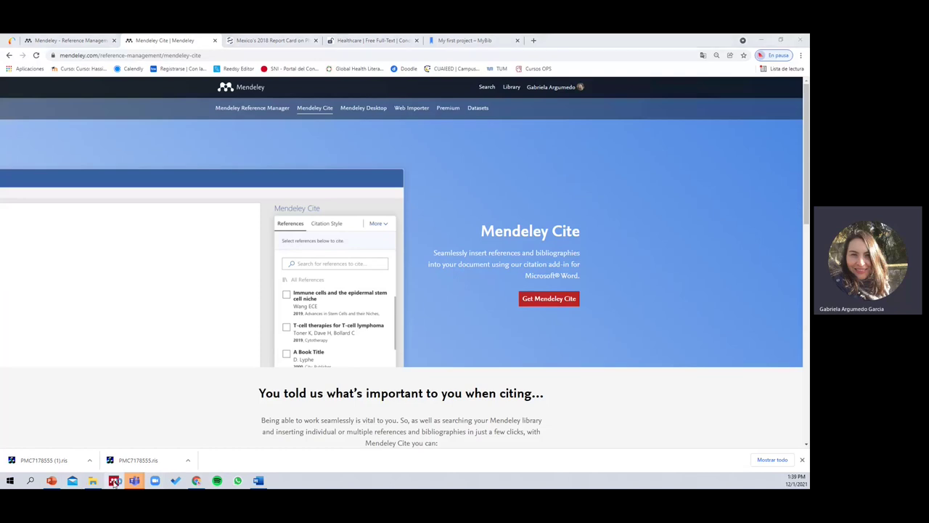
left_click(257, 479)
left_click(363, 317)
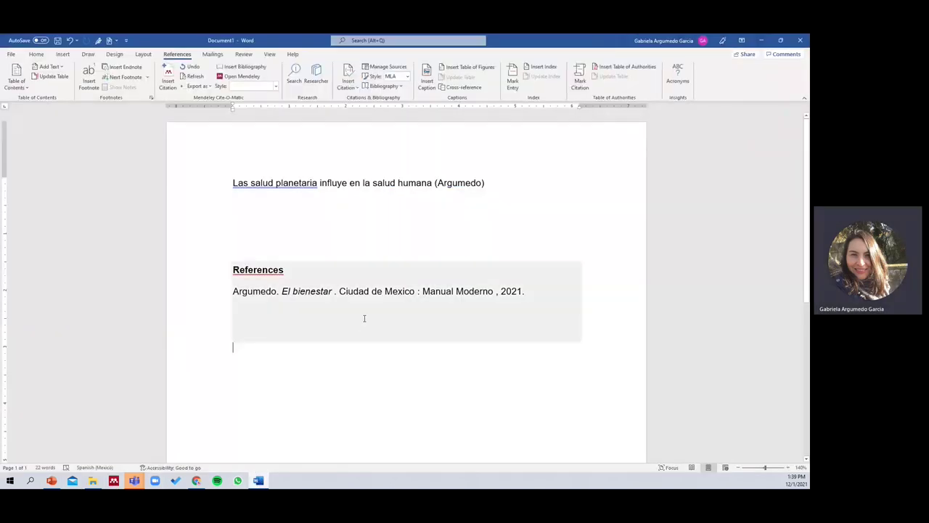
left_click_drag(307, 373, 233, 171)
key("Delete")
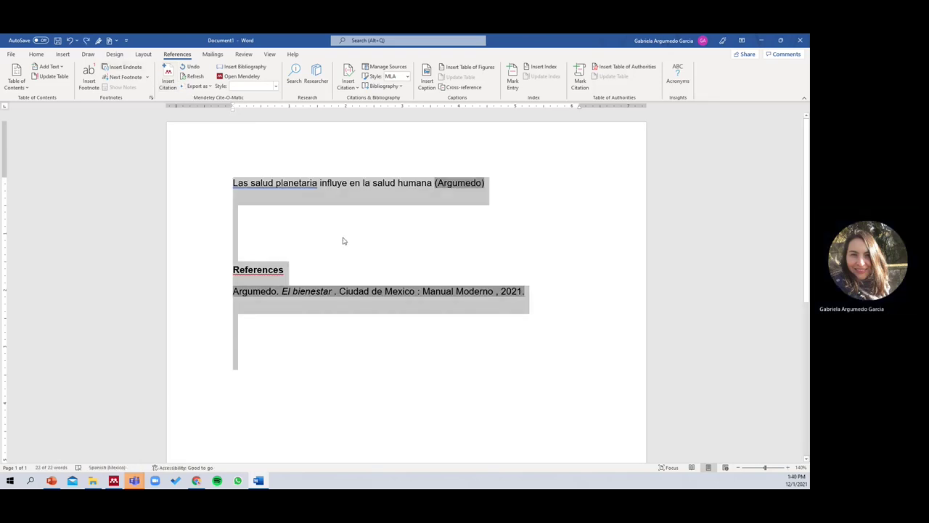
left_click(436, 217)
left_click_drag(435, 188, 535, 347)
key("Delete")
Step: Insert a Mendeley citation after the sentence by searching for "oms" and choosing the OMS 2021 reference "Adolescentes: riesgos para la salud y soluciones"
left_click(168, 76)
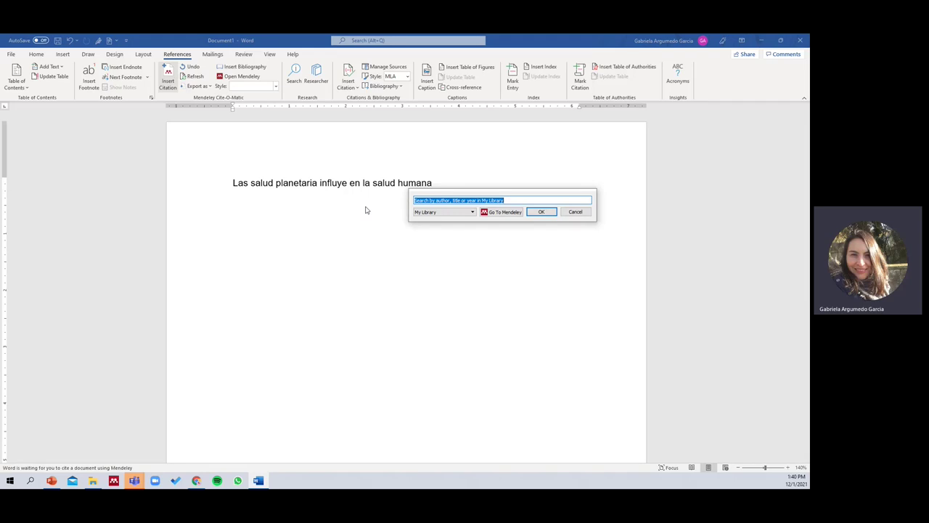
type("oms")
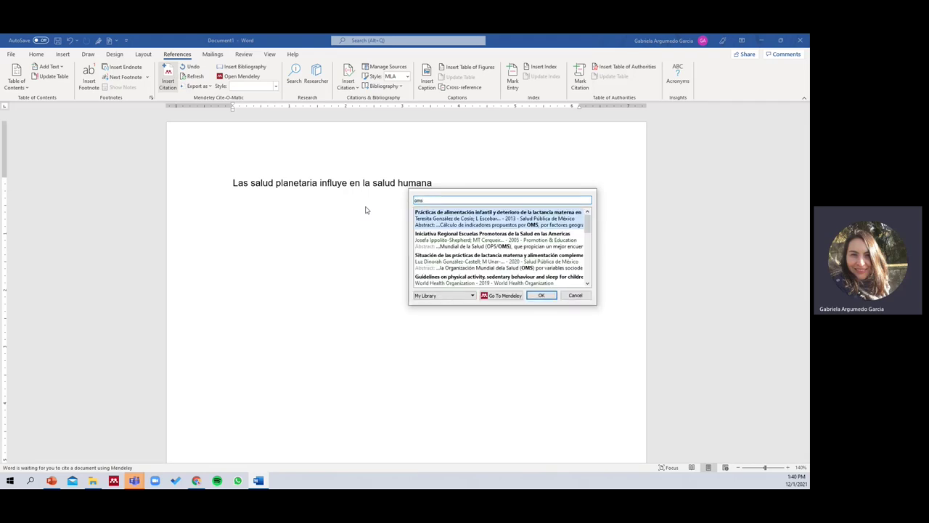
scroll(501, 238, "down", 5)
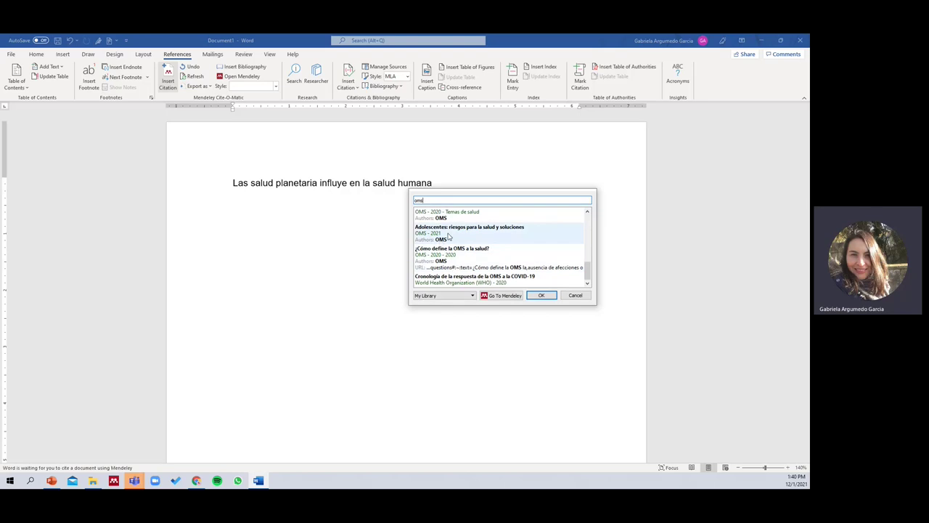
left_click(521, 237)
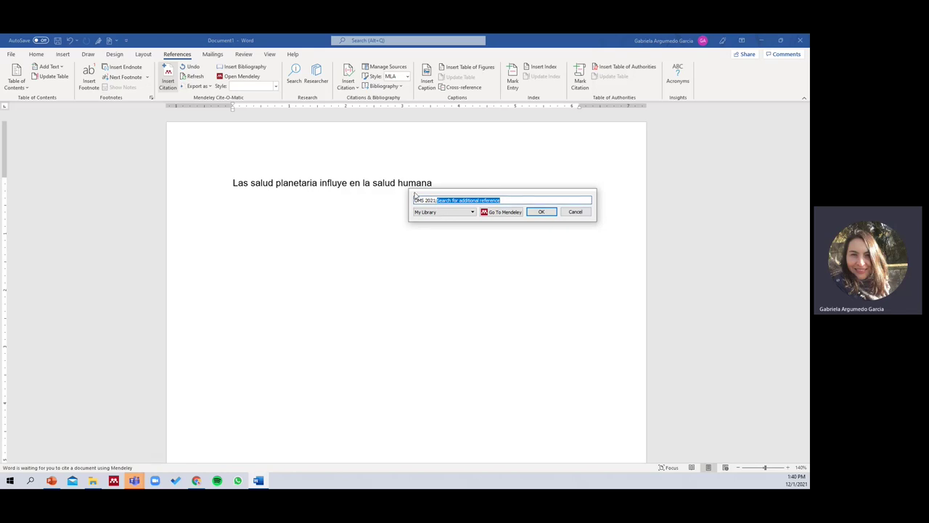
left_click(541, 211)
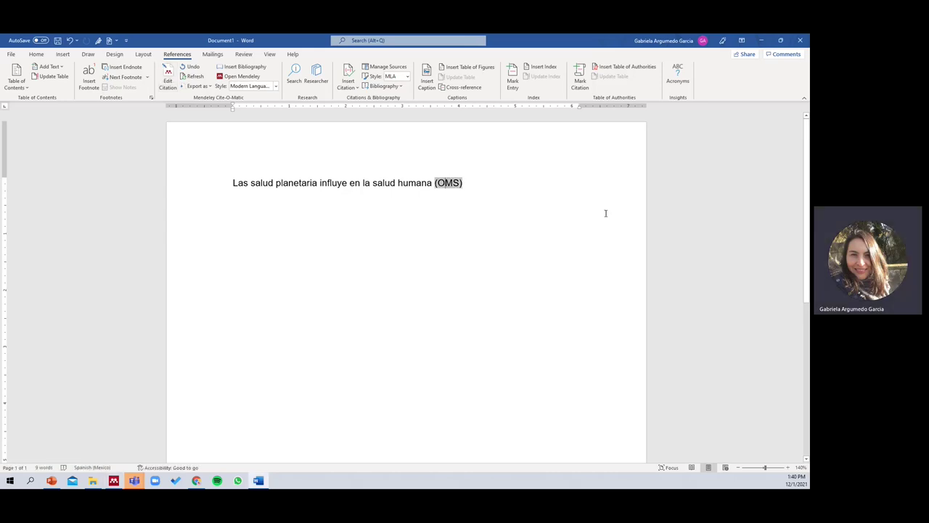
Step: Switch the Mendeley citation style to Chicago Manual of Style 17th edition (full note), to Vancouver, and finally to American Psychological Association 7th edition
left_click(275, 87)
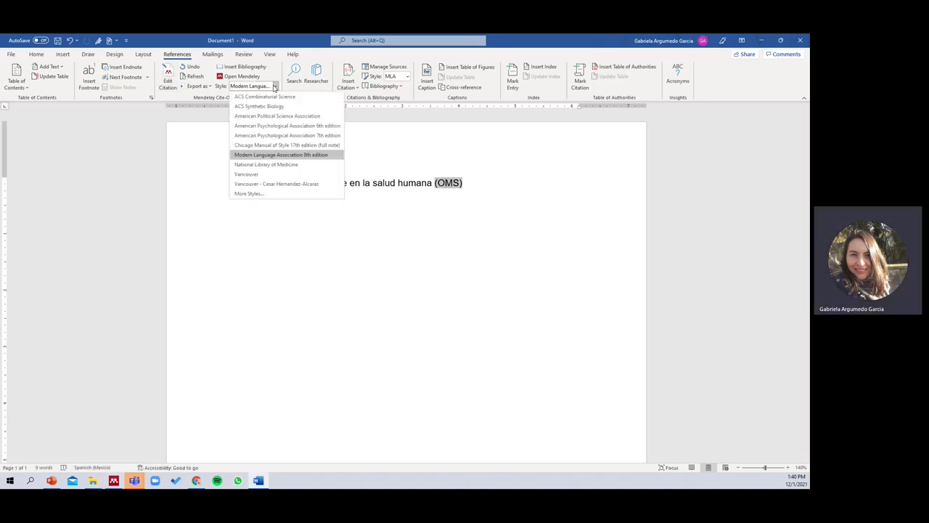
left_click(287, 145)
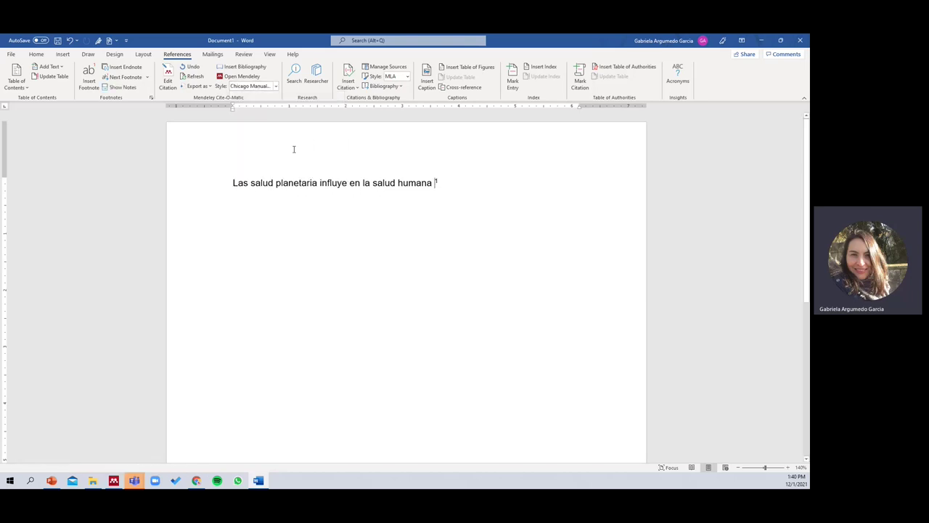
left_click(276, 86)
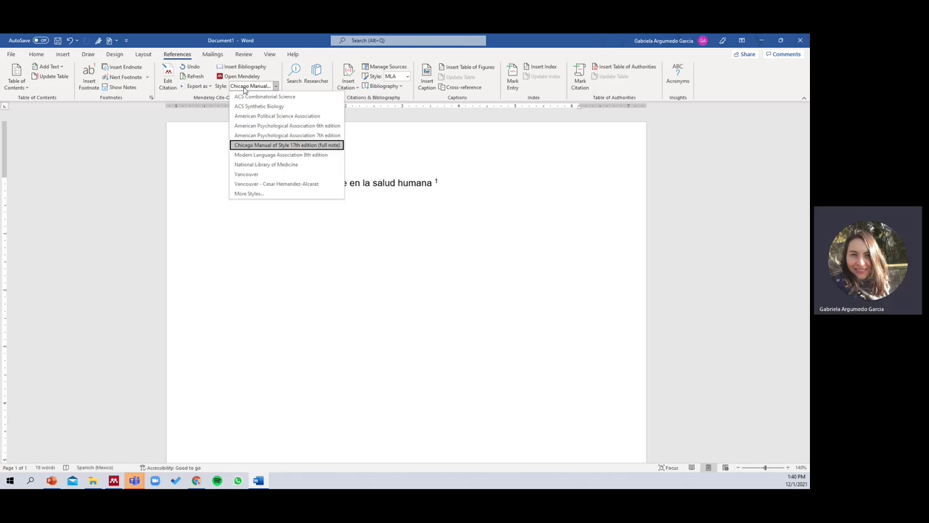
left_click(247, 174)
left_click(276, 86)
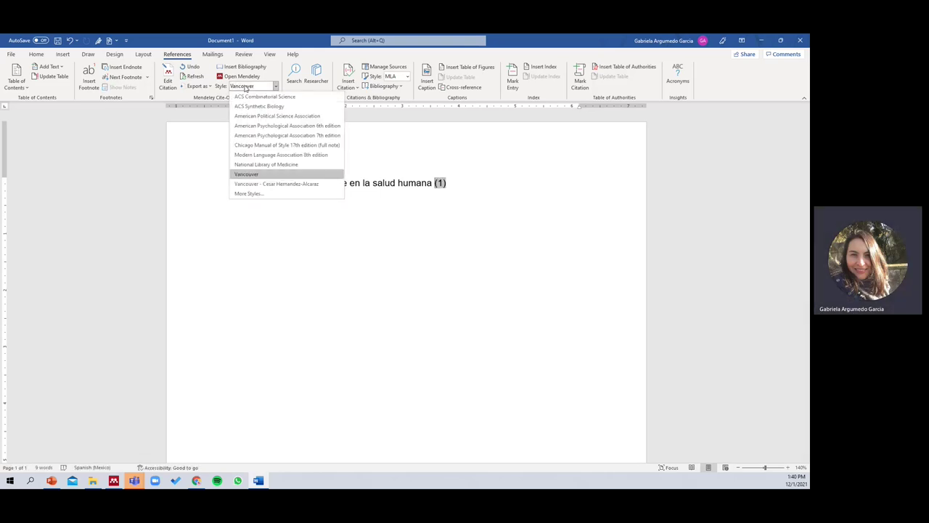
left_click(276, 139)
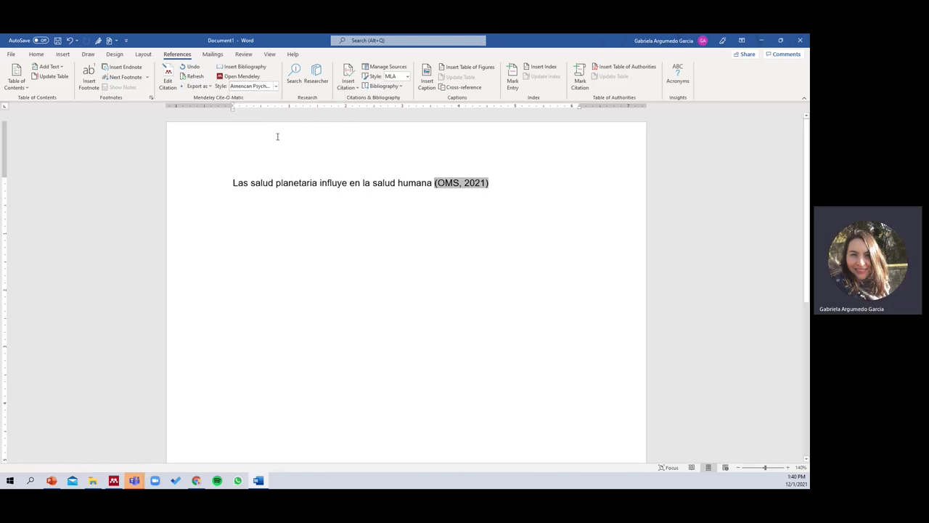
Step: Continue the sentence after the OMS 2021 citation with "pero es mas importante destacar XXXX"
left_click(519, 187)
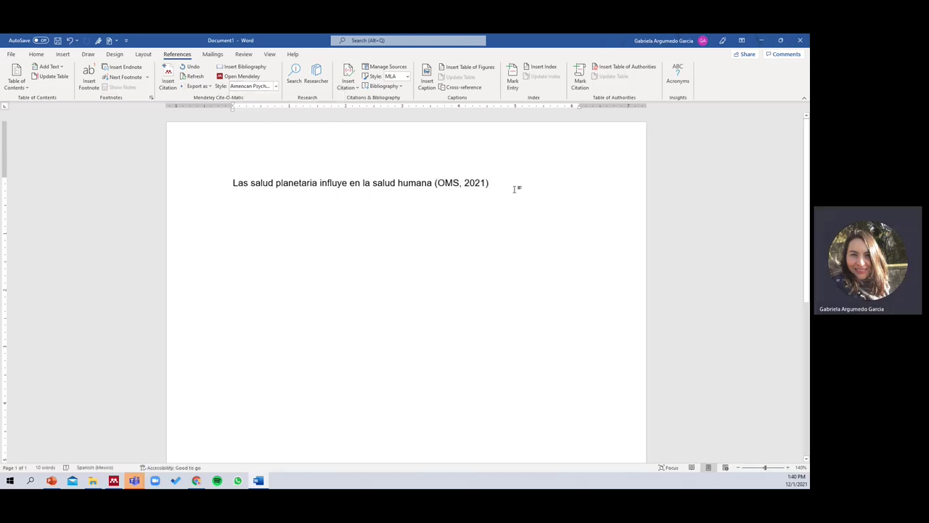
type("pe")
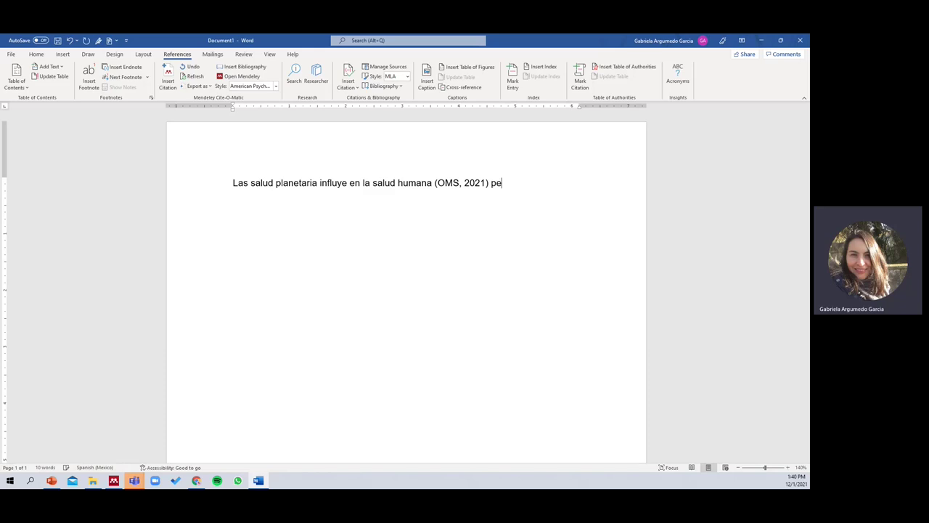
type("ro es mas importante")
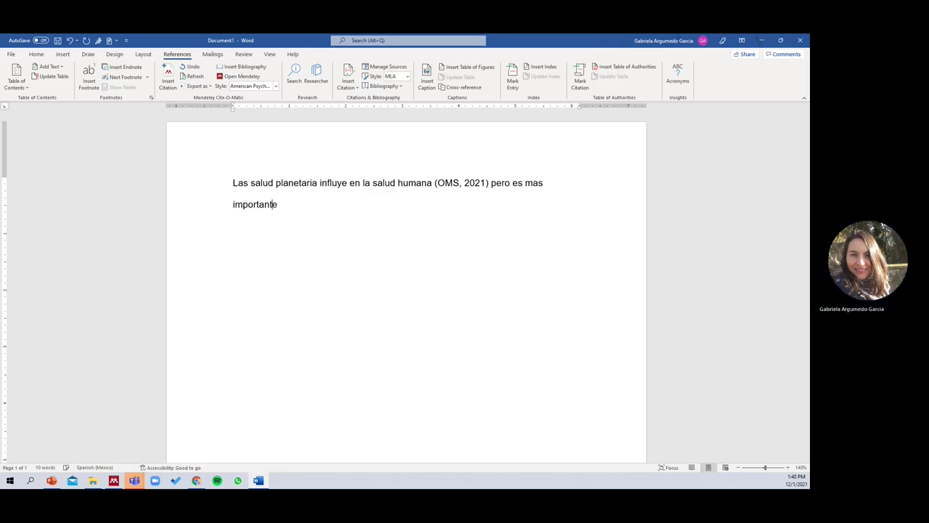
type(" destaca")
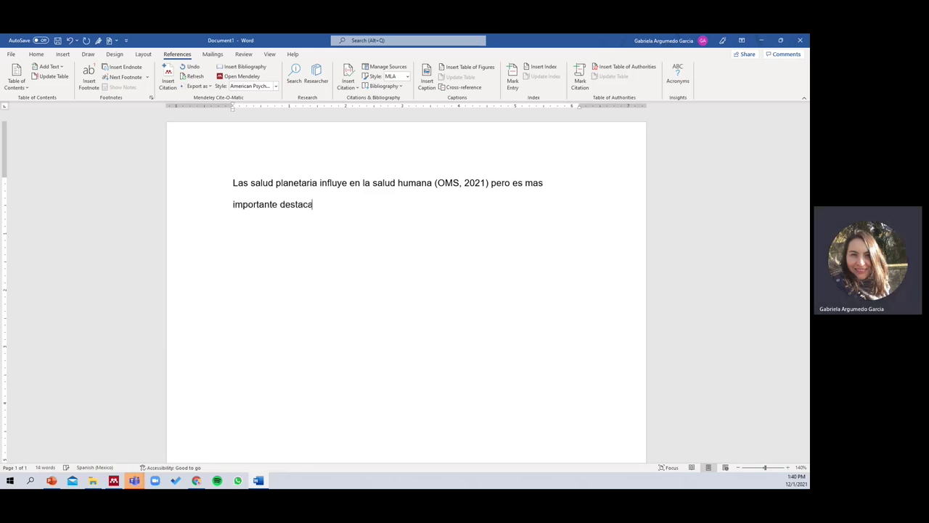
type("r XXXX")
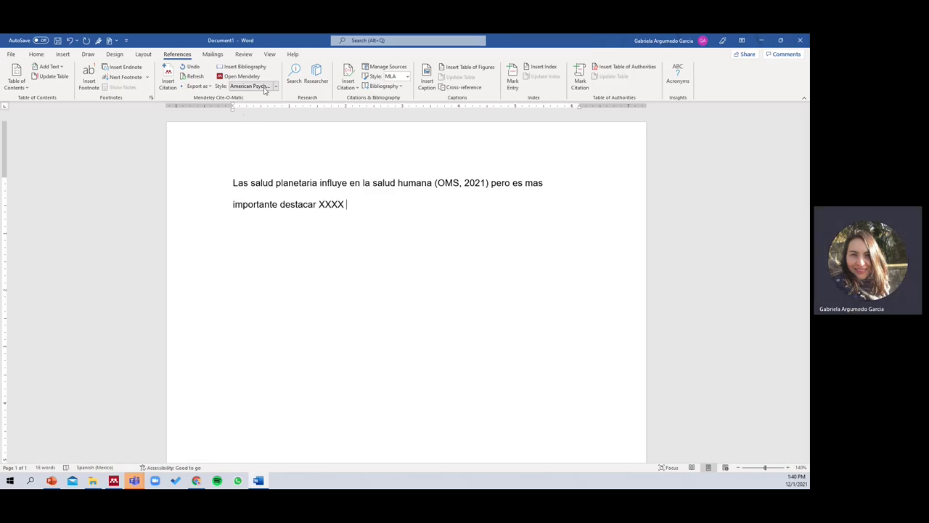
Step: Insert a Mendeley citation after "XXXX" by searching for "oms" and choosing the OMS 2020 reference "Nutrición"
left_click(168, 79)
type("oms")
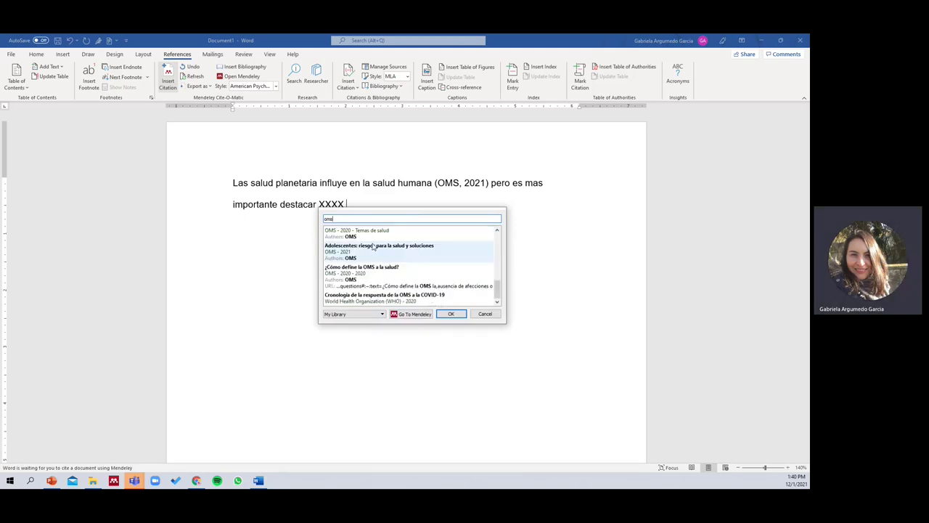
left_click(373, 237)
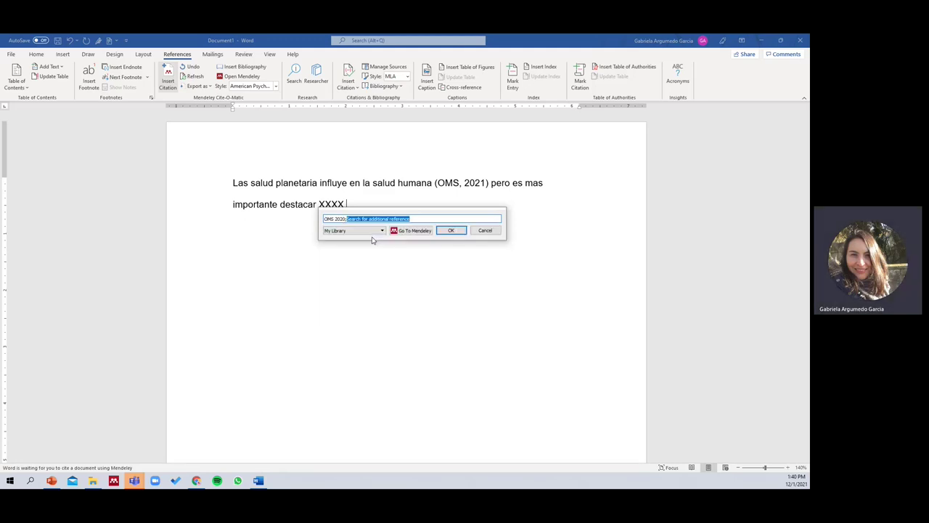
left_click(451, 231)
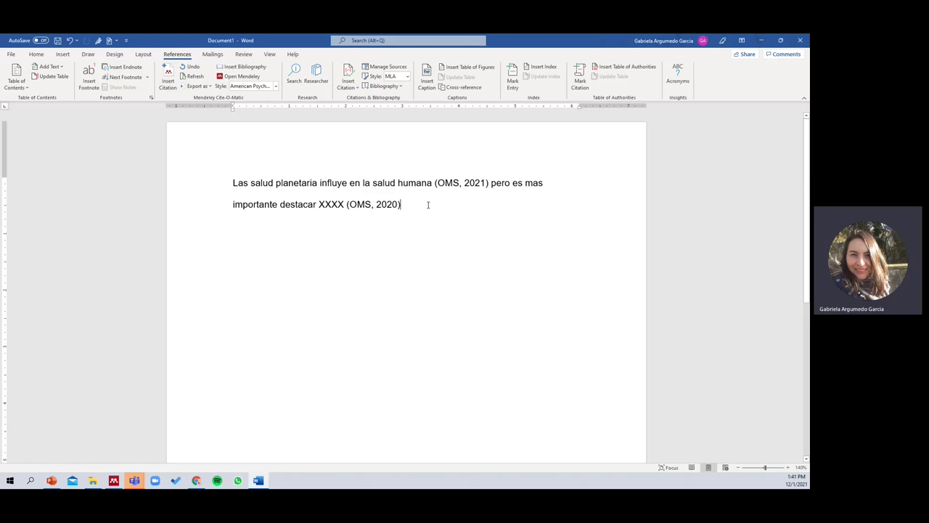
Step: Add the OMS 2020 reference "¿Cómo define la OMS a la salud?" as a second citation after "XXXX", and delete that citation again
left_click(171, 82)
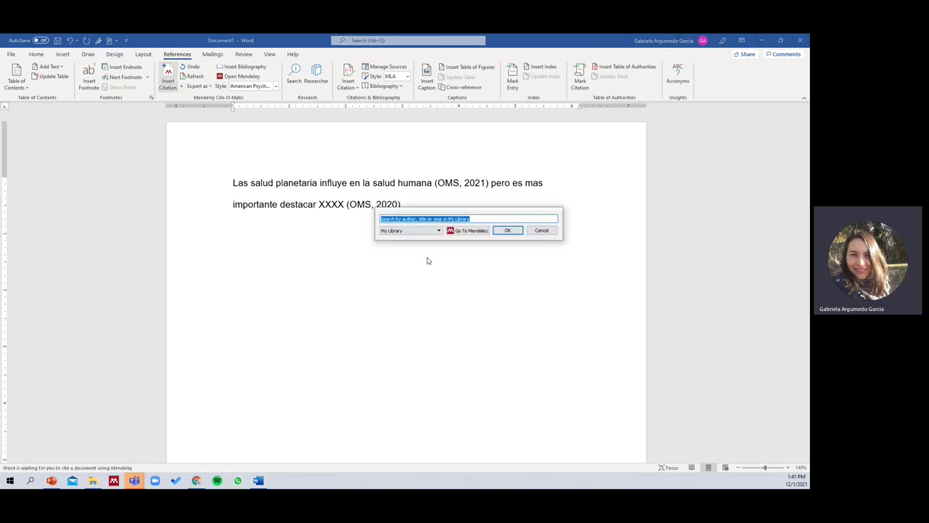
type("oms")
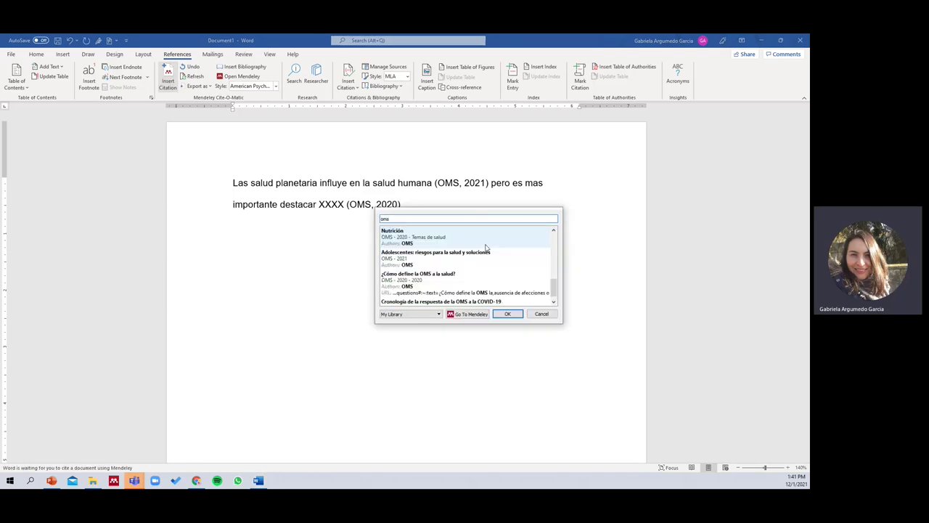
left_click(455, 276)
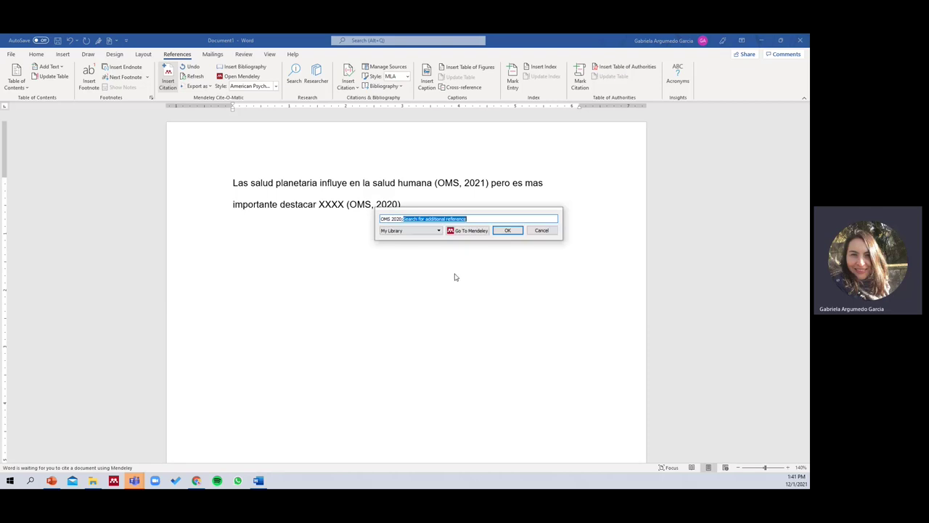
left_click(504, 233)
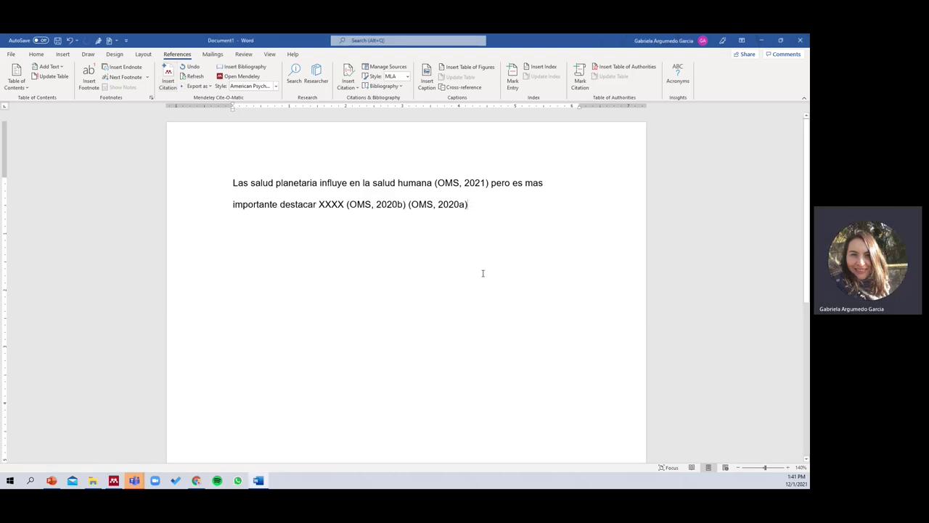
left_click(465, 209)
key("Delete")
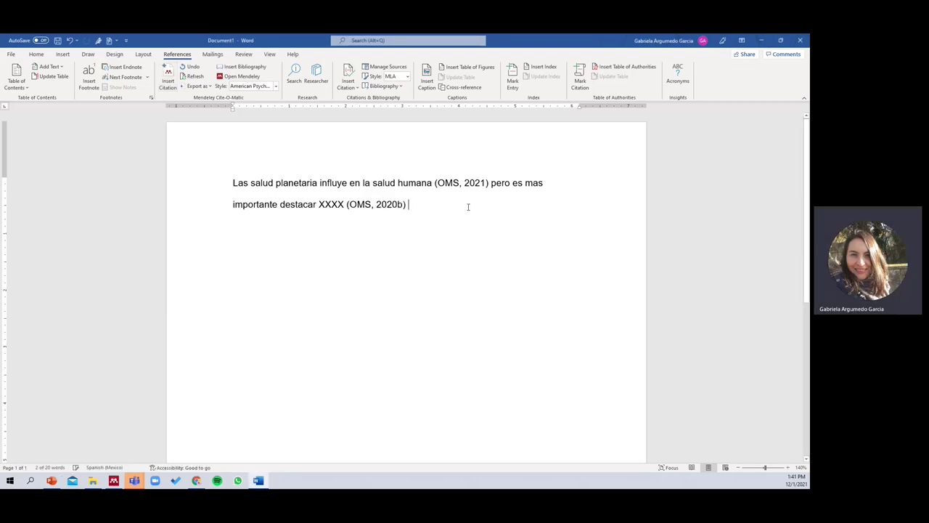
Step: Insert the OMS 2020 reference "Nutrición" as a second citation and merge it with the adjacent OMS 2020 citation
left_click(168, 78)
type("oms")
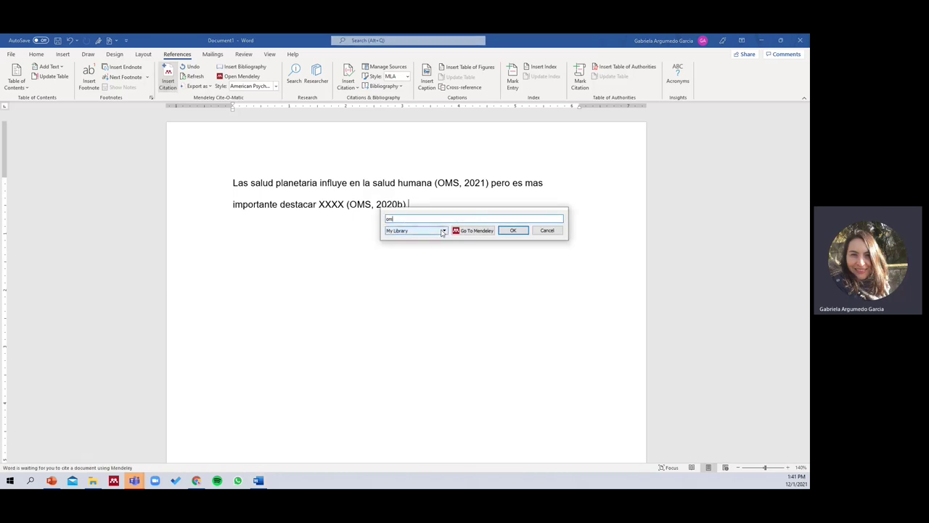
scroll(450, 290, "down", 5)
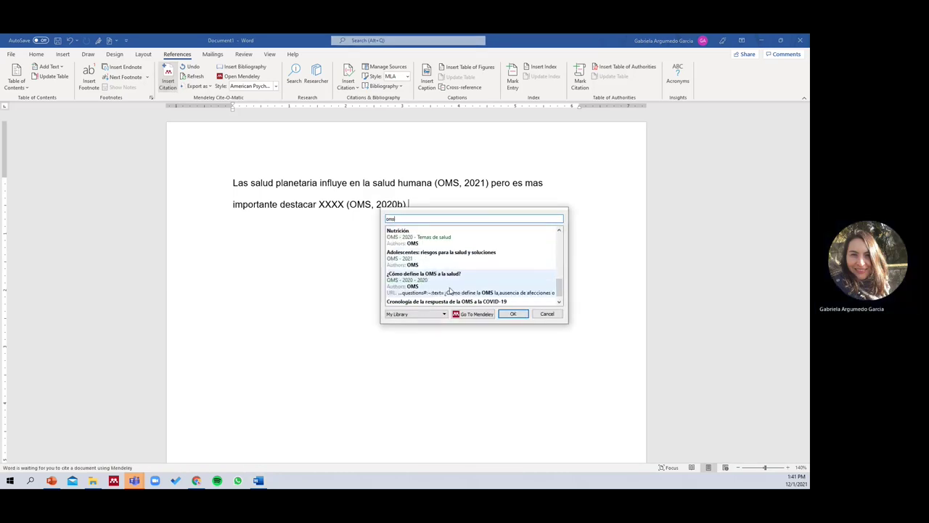
left_click(446, 240)
left_click(513, 231)
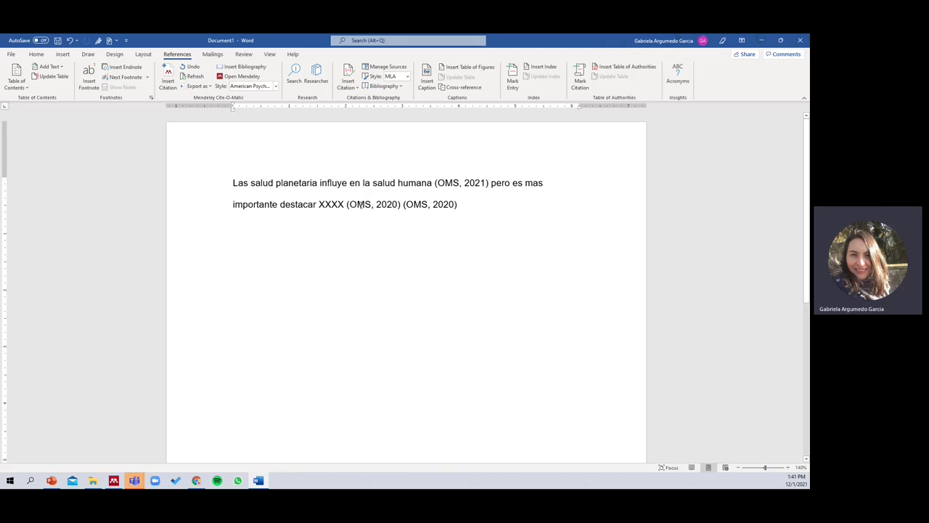
left_click_drag(360, 204, 436, 211)
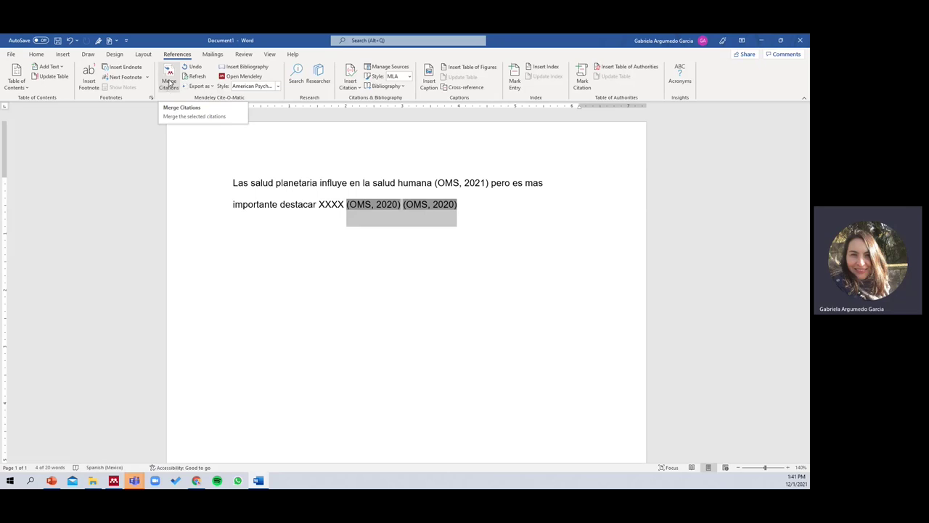
left_click(168, 81)
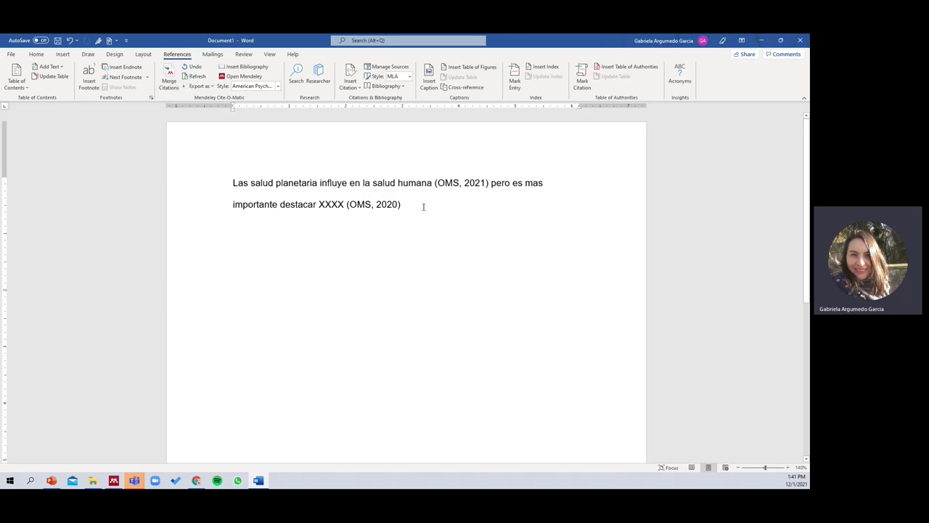
Step: Edit the OMS 2020 citation, searching for "PAHO" to replace it with the Pan American Health Organization 2012 reference "Adolescents & Non-Communicable Diseases at a GLANCE"
left_click(398, 207)
left_click(168, 81)
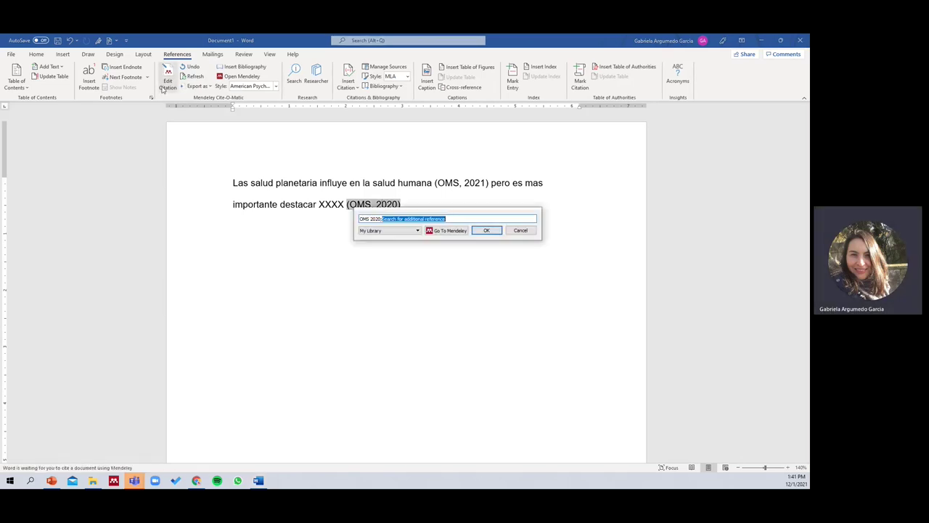
left_click(452, 219)
key("BackSpace")
key("BackSpace")
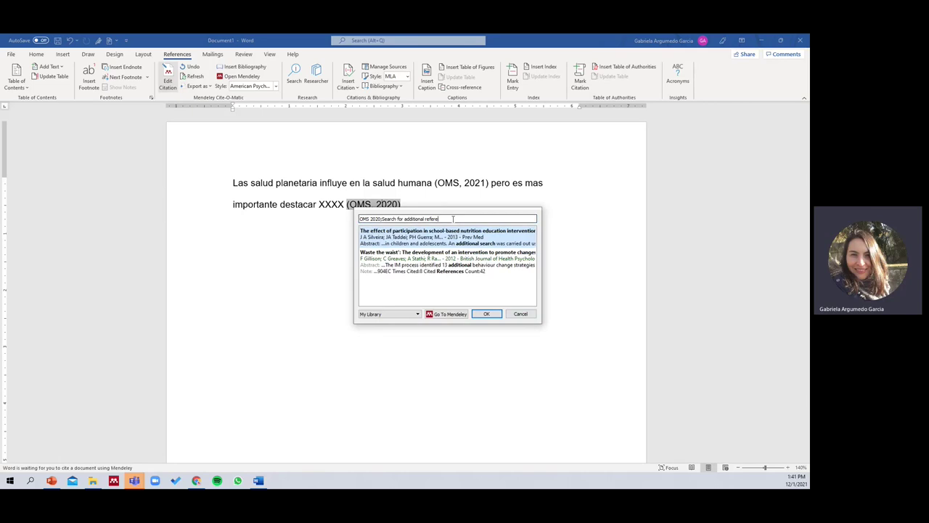
key("BackSpace")
key("BackSpace")
key("BackSpace")
key("BackSpace")
key("BackSpace")
key("BackSpace")
key("BackSpace")
key("BackSpace")
key("BackSpace")
key("BackSpace")
key("BackSpace")
key("BackSpace")
key("BackSpace")
key("BackSpace")
key("BackSpace")
key("BackSpace")
key("BackSpace")
key("BackSpace")
key("BackSpace")
key("BackSpace")
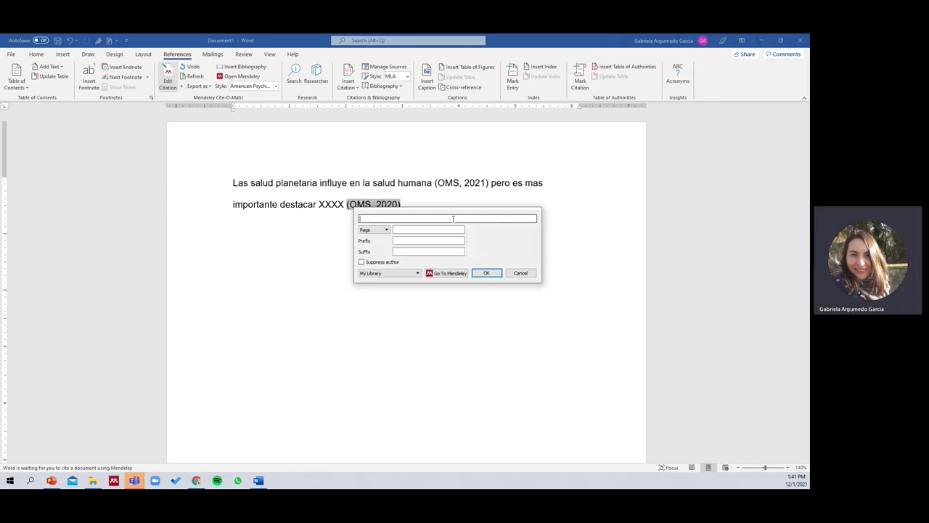
type("OM")
key("BackSpace")
key("BackSpace")
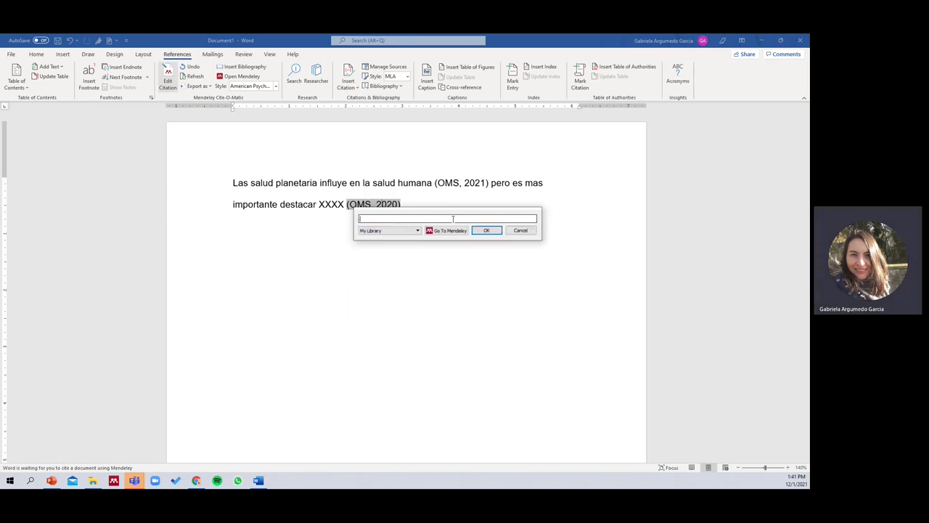
type("PAHO")
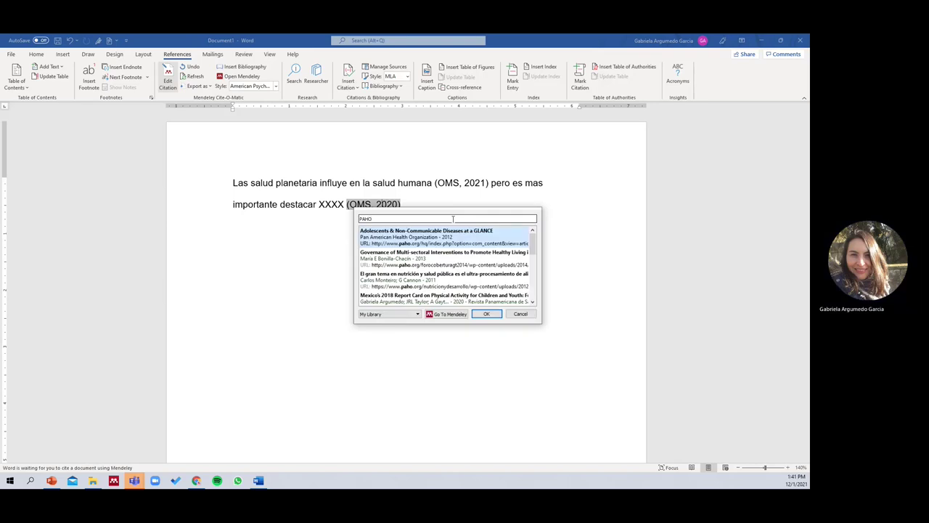
left_click(425, 233)
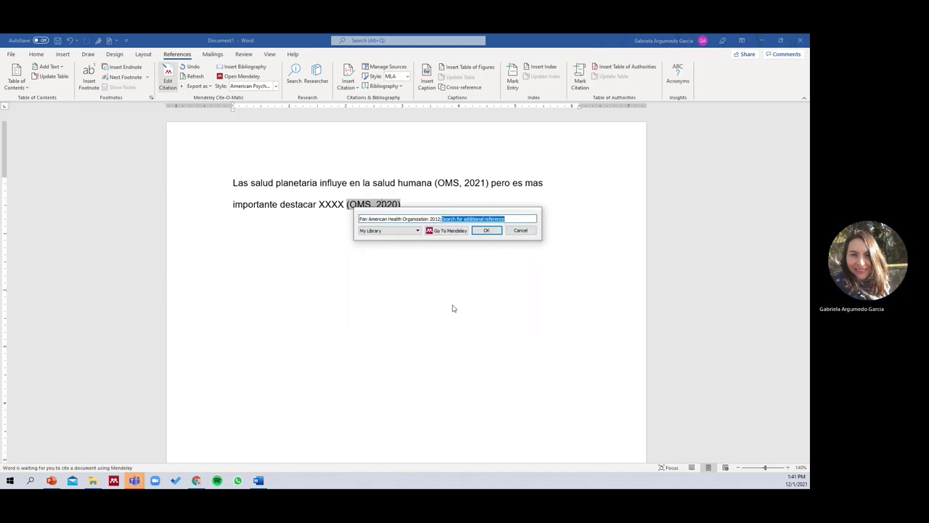
left_click(486, 231)
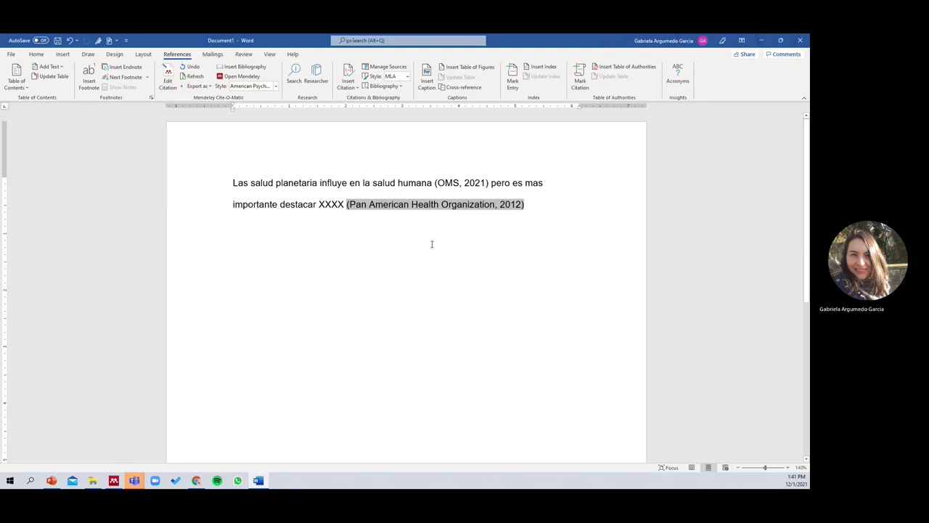
Step: Insert a World Health Organization 2019 reference as a separate Mendeley citation right after the Pan American Health Organization citation
left_click(547, 203)
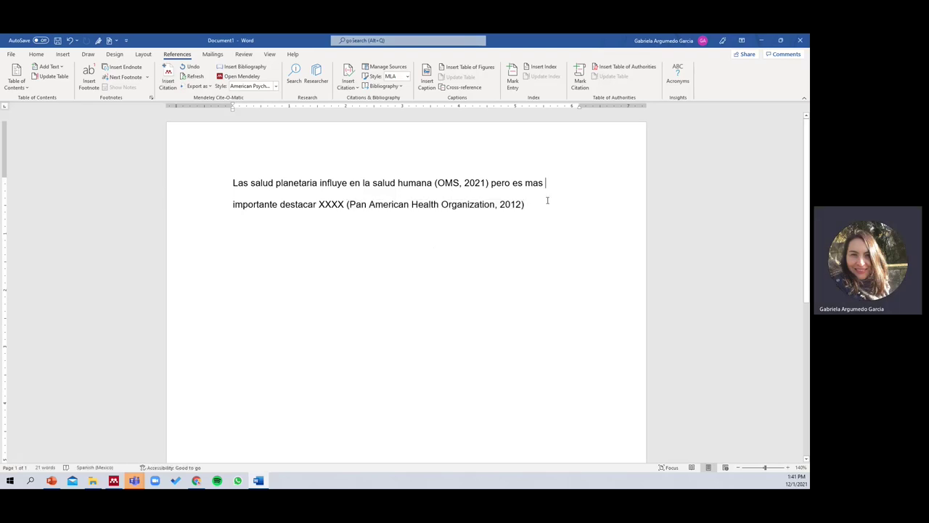
left_click(174, 69)
type("oms")
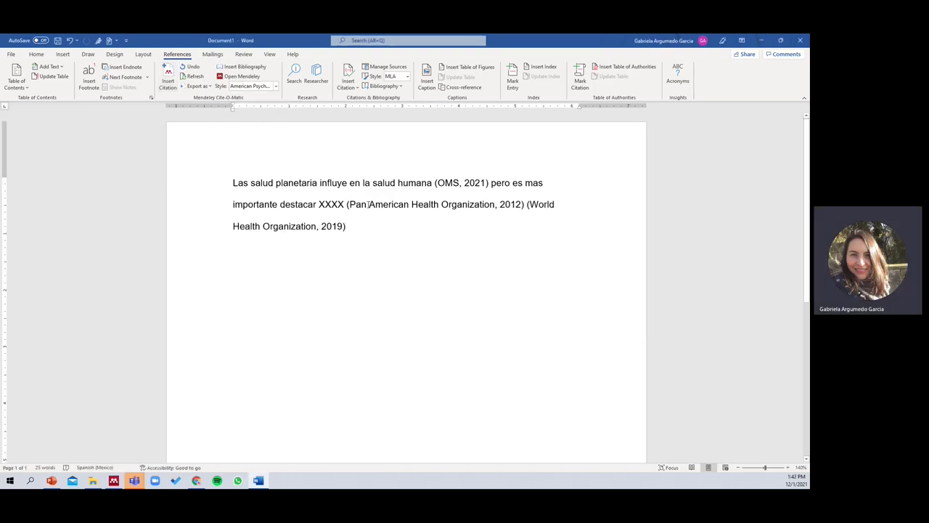
Step: Merge the Pan American Health Organization 2012 and World Health Organization 2019 citations into one, and select the merged citation
left_click(355, 230)
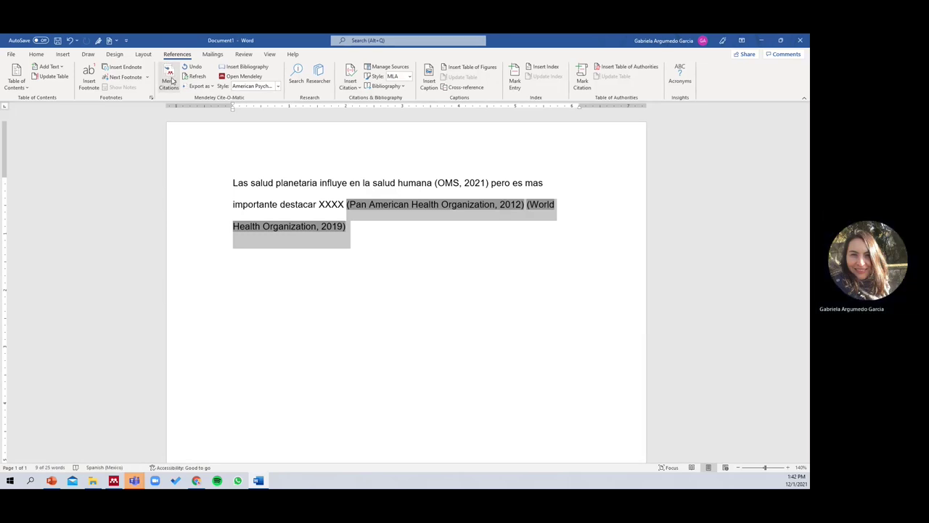
left_click(171, 81)
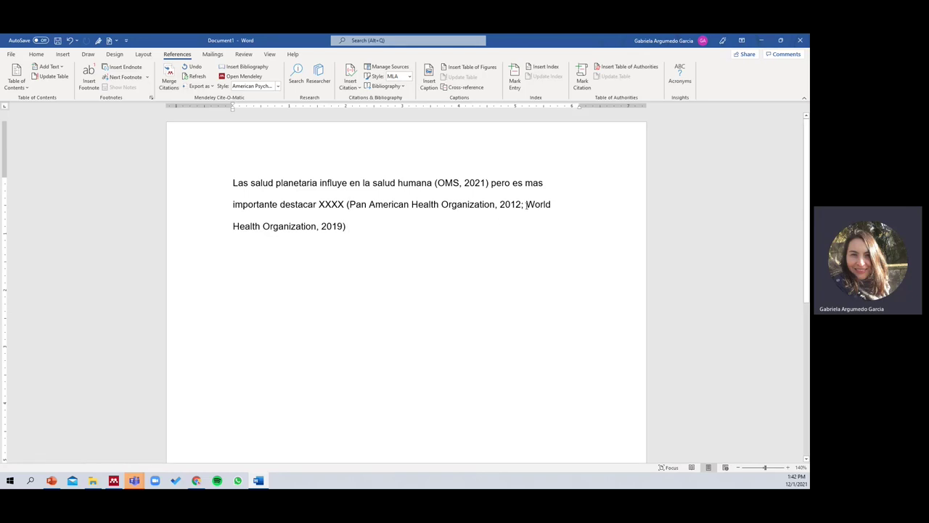
left_click(469, 204)
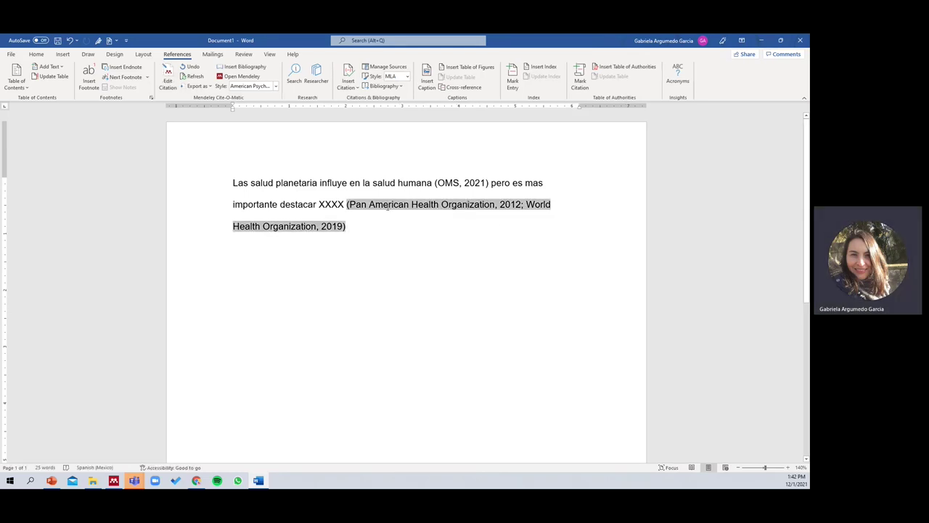
Step: Delete the merged Pan American Health Organization 2012 and World Health Organization 2019 citation as selected text, and undo the deletion
left_click(354, 226)
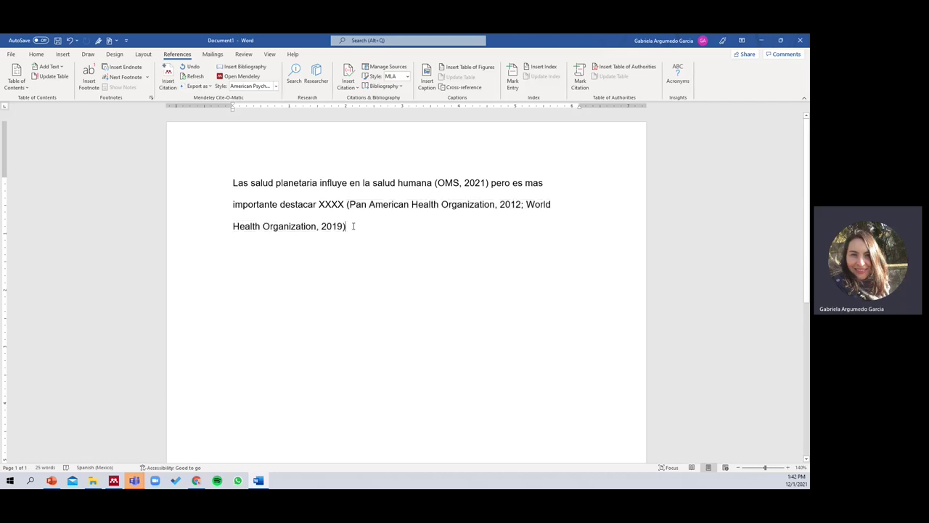
left_click_drag(347, 204, 357, 227)
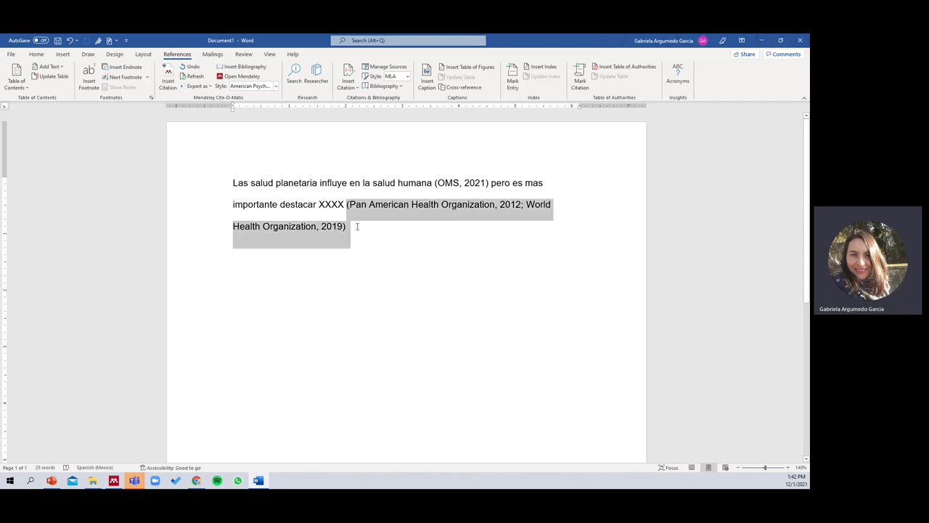
key("Delete")
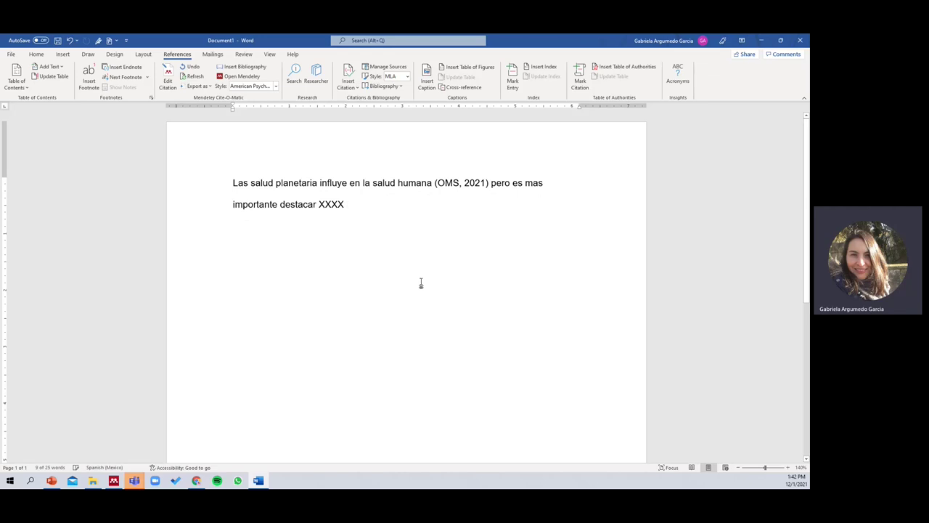
key("ctrl+z")
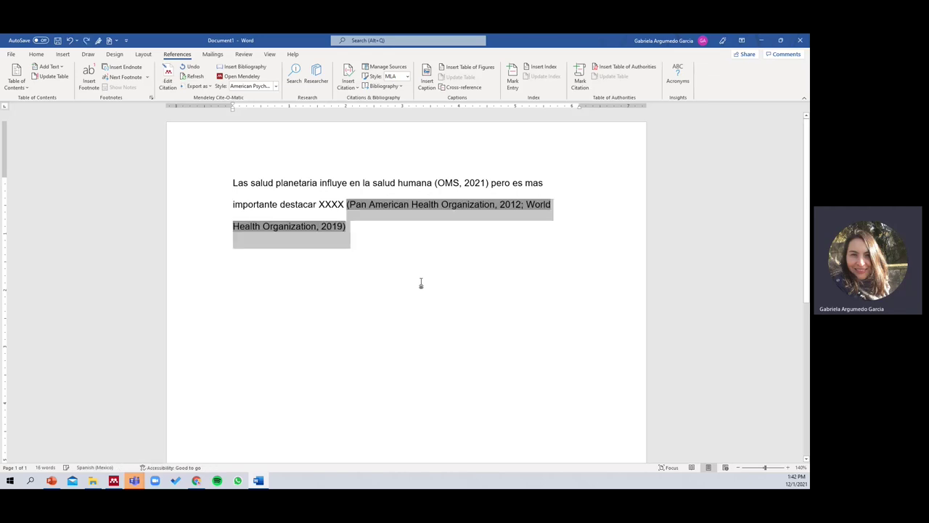
Step: Add the heading "Referencias" several blank lines below the paragraph and insert the Mendeley bibliography underneath it
left_click(399, 276)
key("Return")
key("Return")
key("Return")
key("Return")
key("Return")
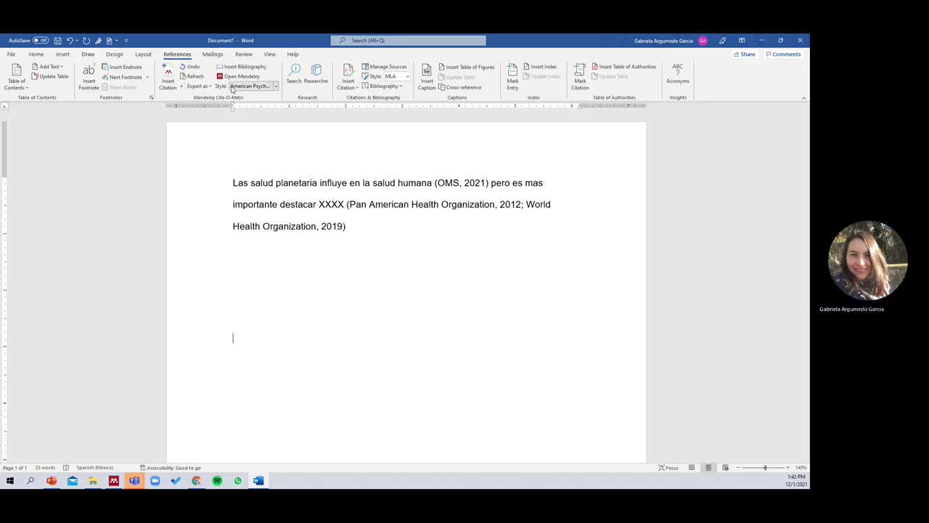
type("Referecnias")
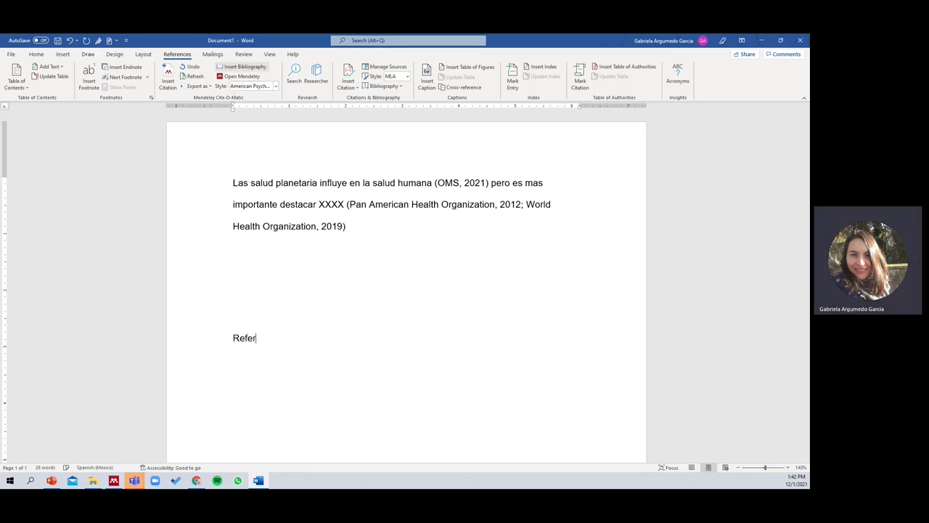
key("BackSpace")
key("BackSpace")
key("BackSpace")
key("BackSpace")
key("BackSpace")
type("nci")
key("BackSpace")
key("BackSpace")
type("cias")
key("Return")
left_click(233, 69)
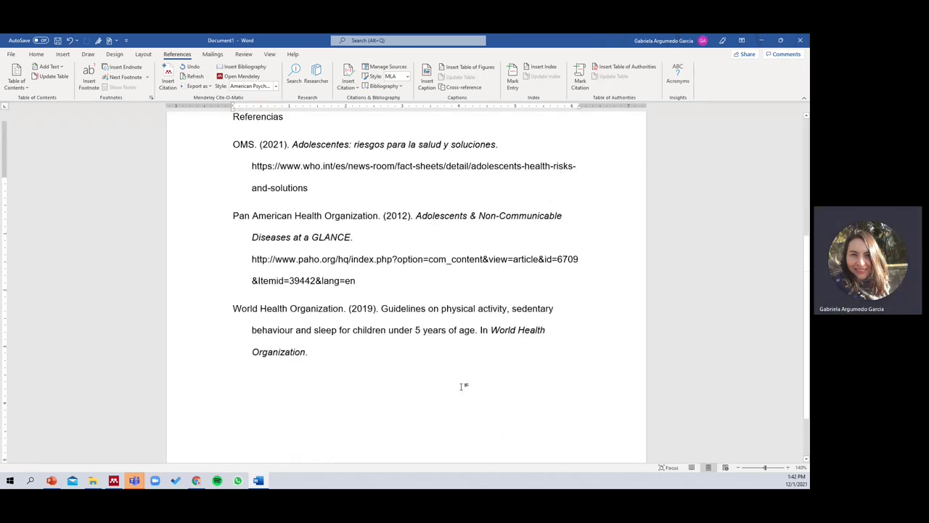
Step: Try the Mendeley citation style Vancouver, followed by Chicago Manual of Style 17th edition (full note)
left_click(268, 85)
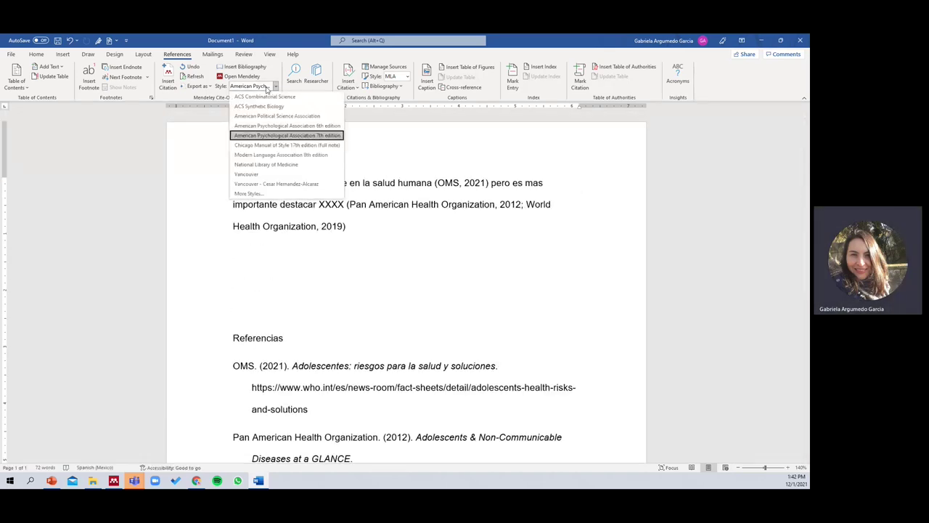
left_click(246, 175)
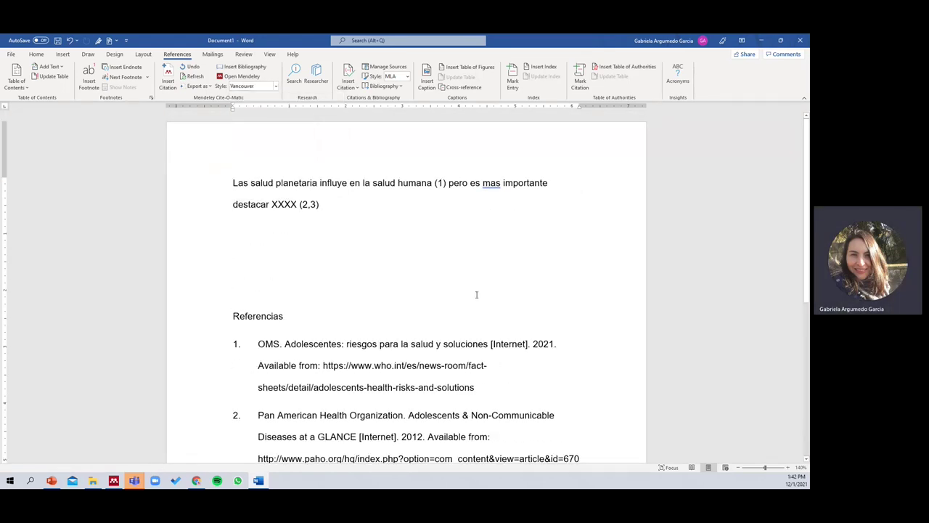
left_click(246, 86)
left_click(252, 145)
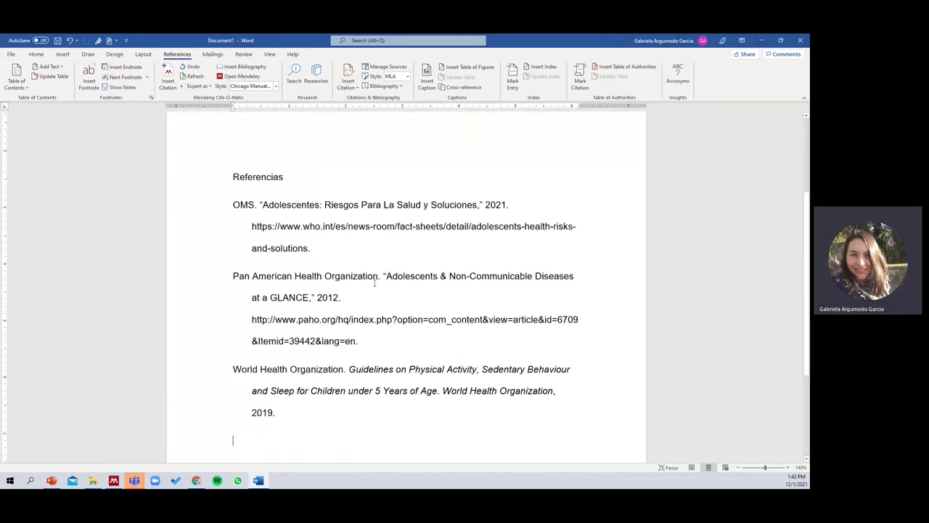
scroll(375, 283, "up", 3)
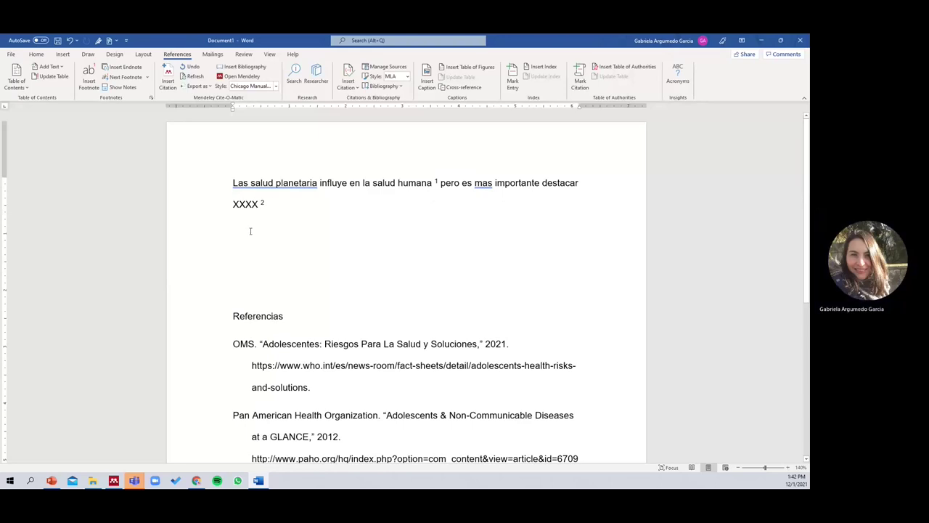
Step: Try a comma after and before the superscript citation 1 that follows "humana", removing the extra space
left_click(432, 183)
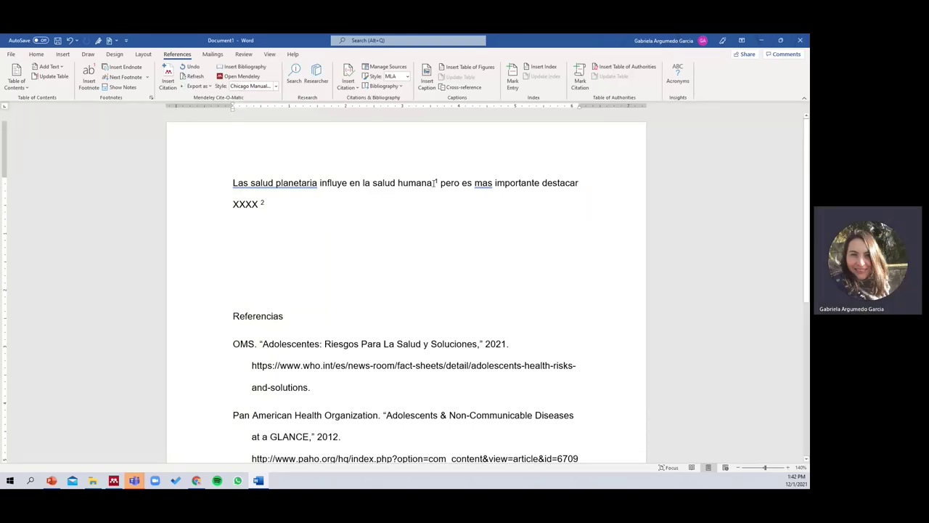
type(",")
key("Delete")
key("BackSpace")
key("Delete")
type(",")
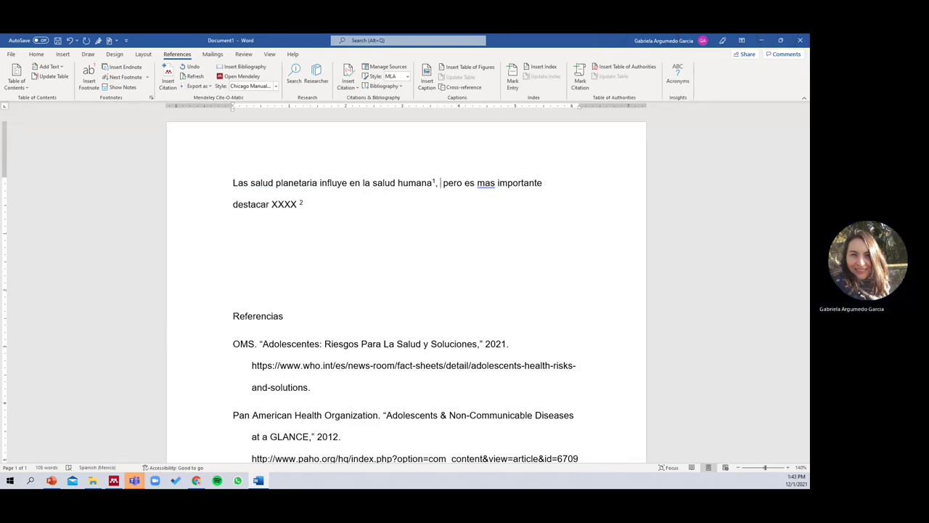
key("Left")
key("BackSpace")
key("Left")
type(",")
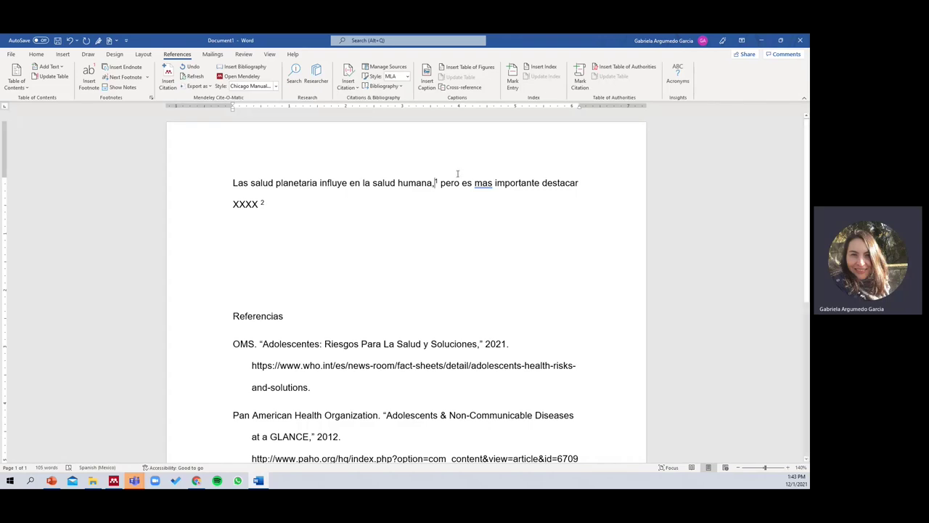
Step: Switch the Mendeley citation style to Vancouver and undo the punctuation edits around the first citation
left_click(276, 86)
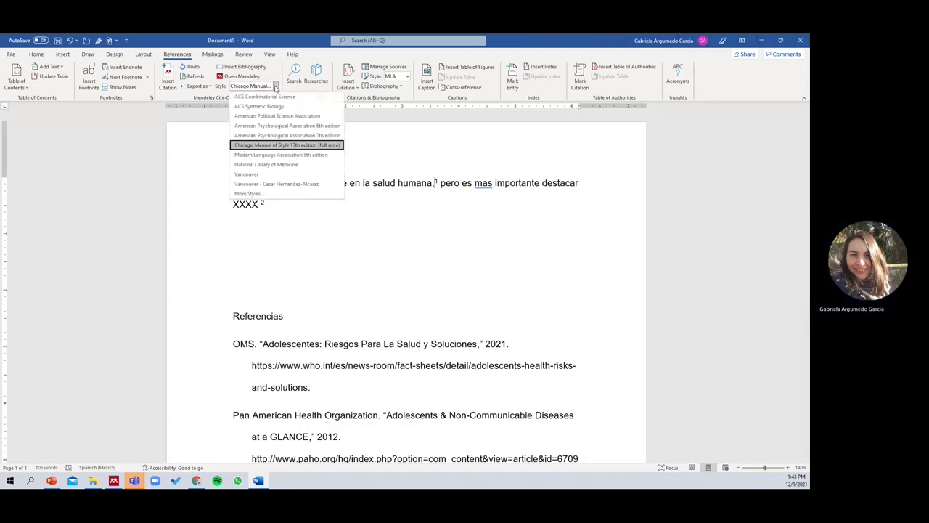
left_click(250, 174)
left_click(426, 254)
key("ctrl+z")
key("ctrl+z")
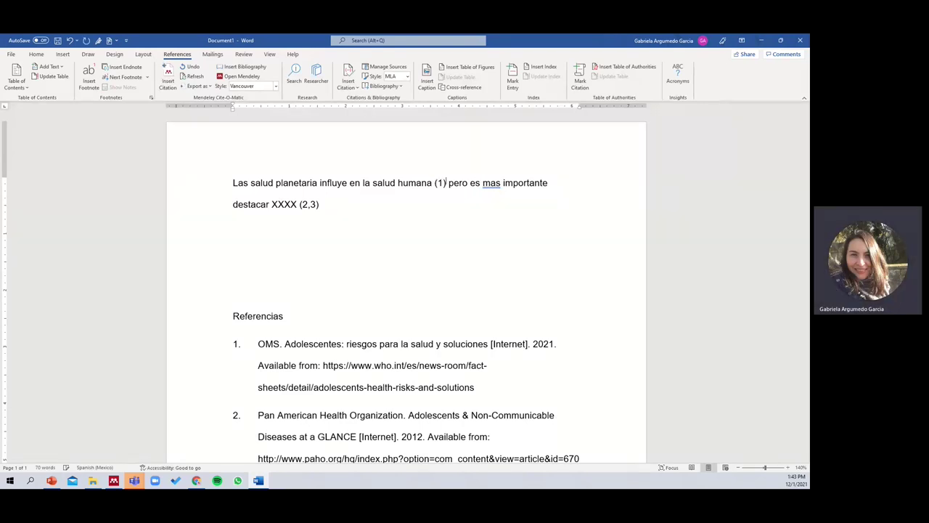
key("ctrl+z")
key("ctrl+z")
Step: Put a period after citation (1) and capitalize the following word as "Pero"
type(".")
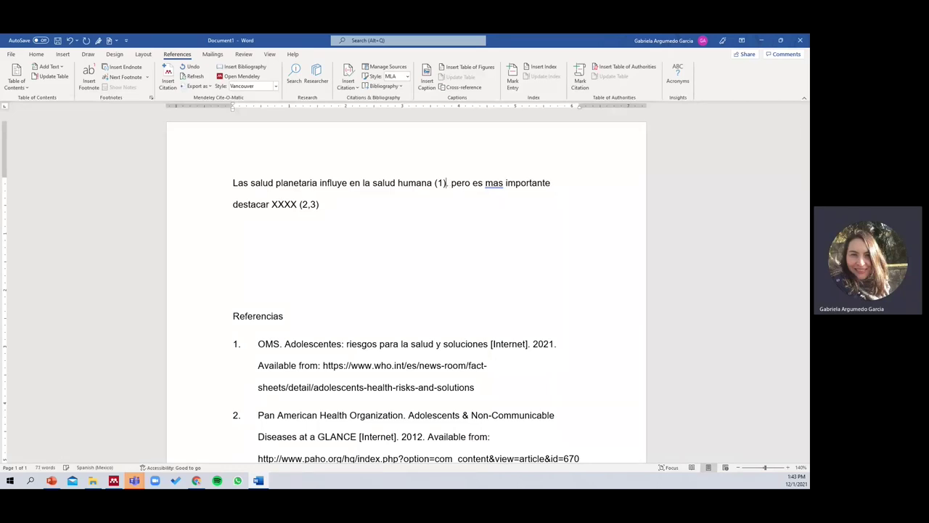
key("Right")
key("Delete")
type("P")
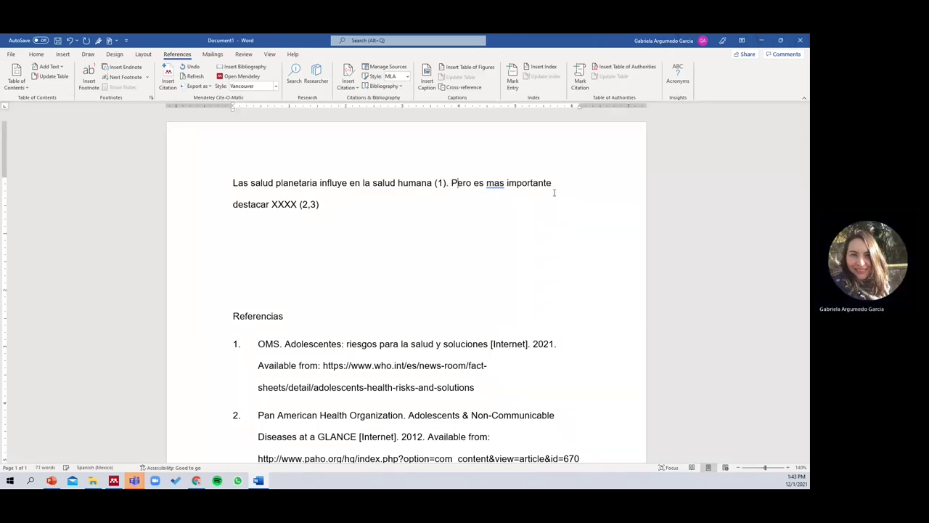
Step: Remove one blank line below the paragraph and end its last sentence with a period after citation (2,3)
left_click(327, 204)
key("Down")
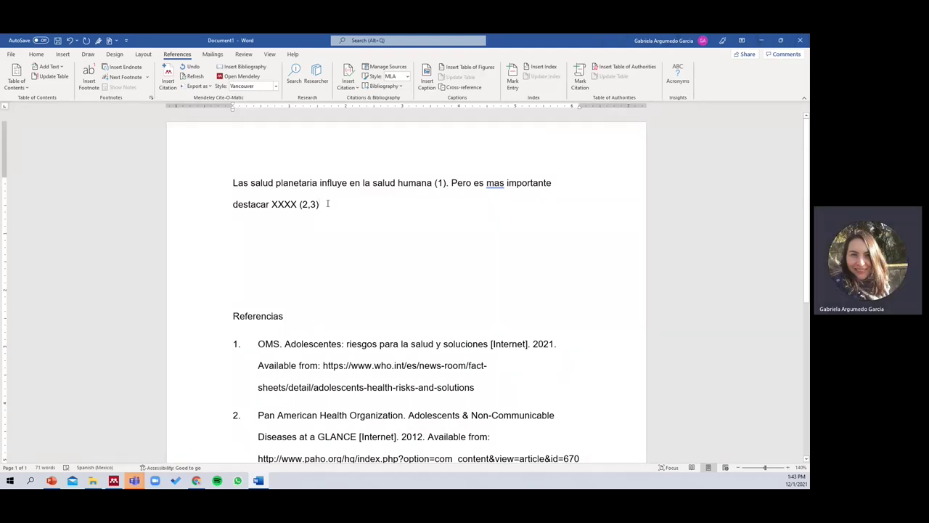
key("BackSpace")
type(".")
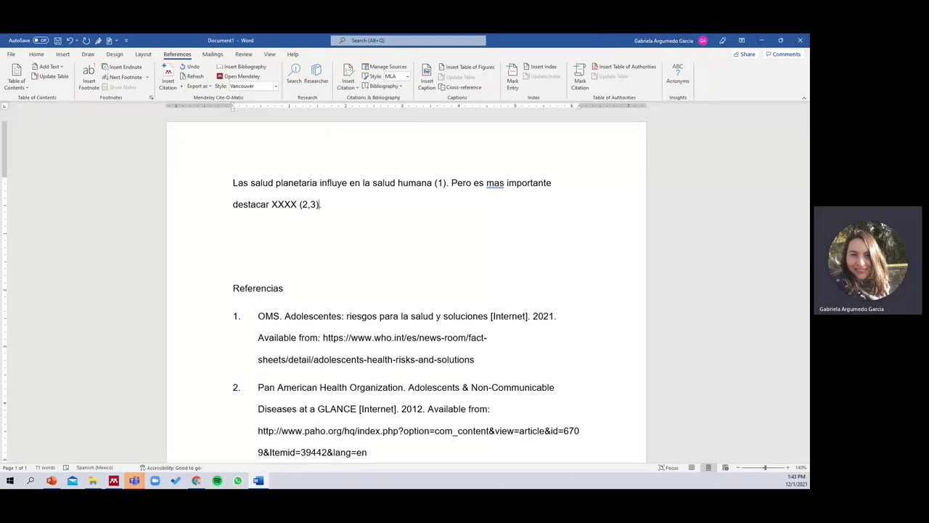
Step: Compare the numbered in-text citations (1) and (2,3) with the matching entries in the bibliography under "Referencias"
scroll(352, 285, "down", 5)
scroll(351, 284, "up", 5)
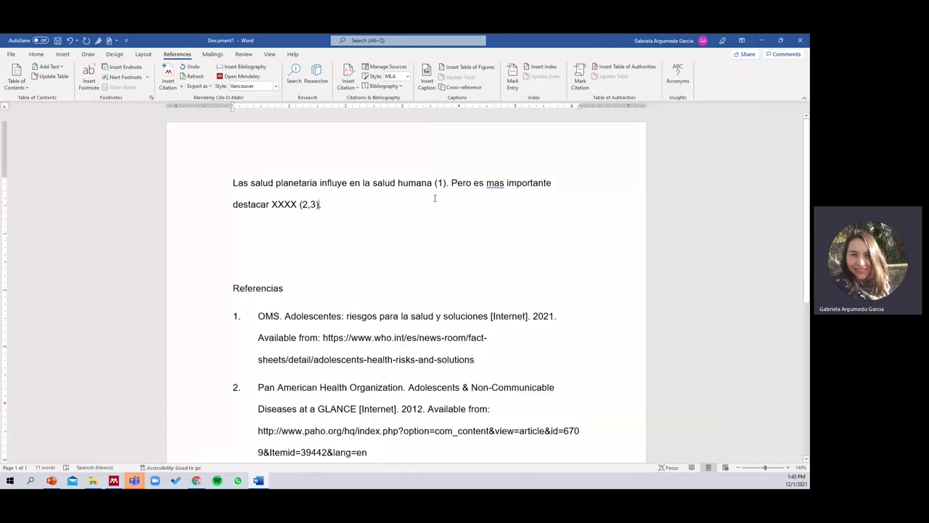
scroll(372, 302, "down", 5)
scroll(371, 314, "up", 5)
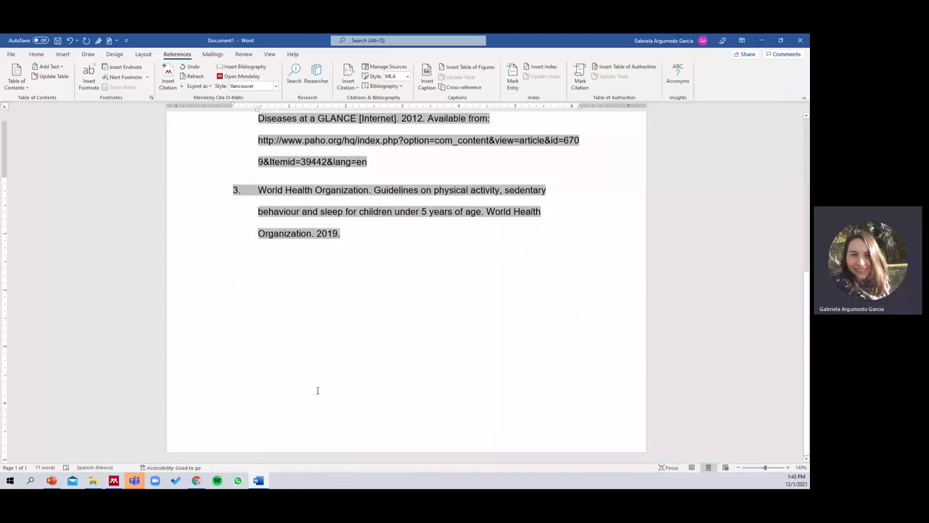
left_click(312, 207)
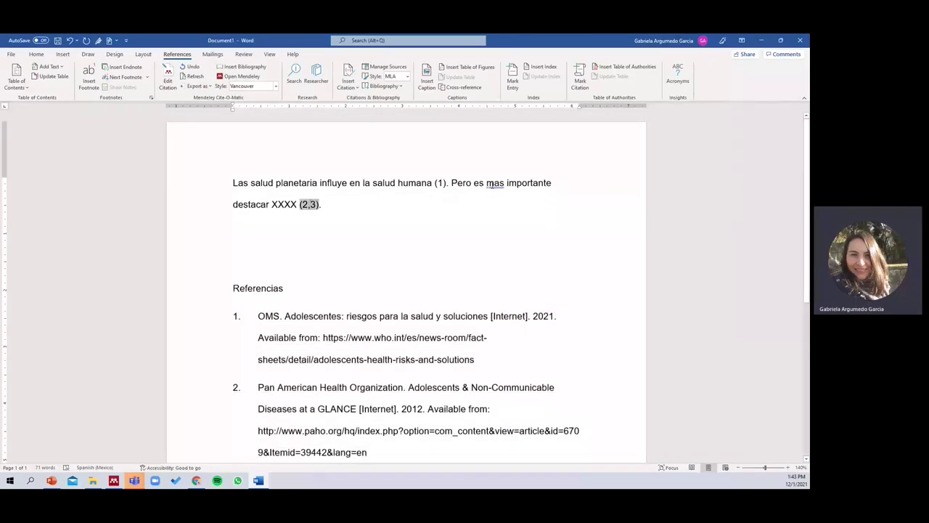
left_click(554, 316)
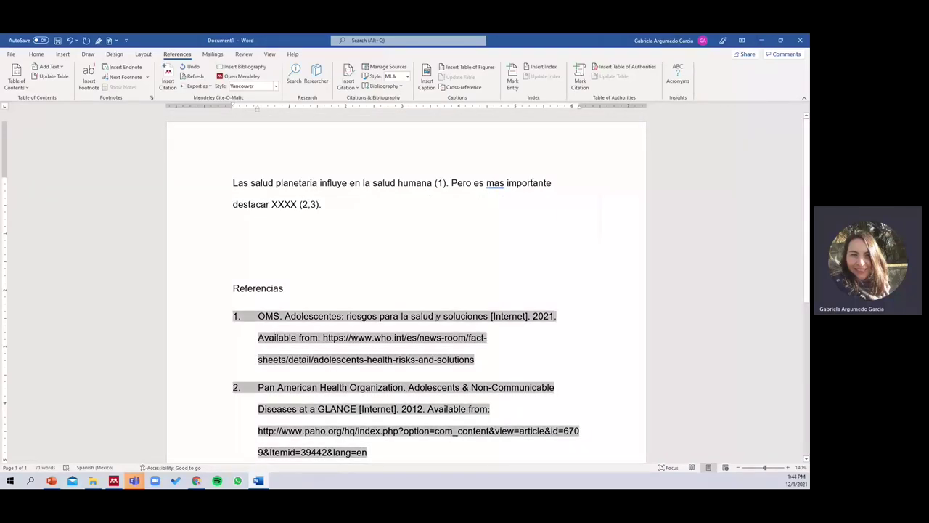
left_click(264, 261)
left_click(309, 204)
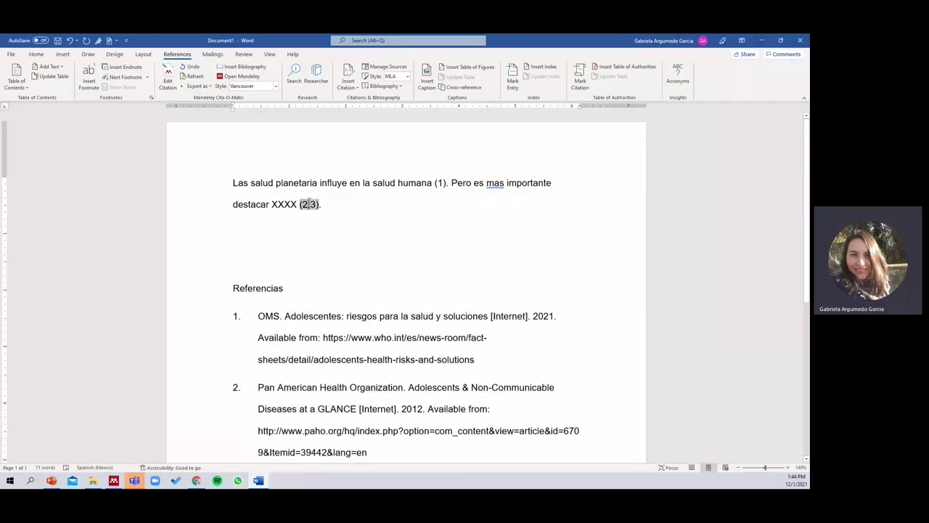
left_click(328, 332)
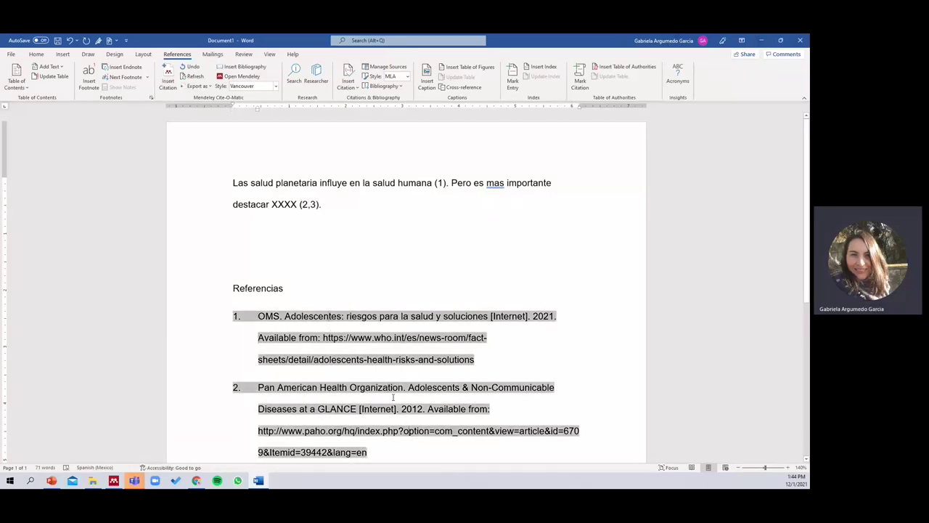
left_click(526, 288)
left_click(440, 183)
left_click(259, 151)
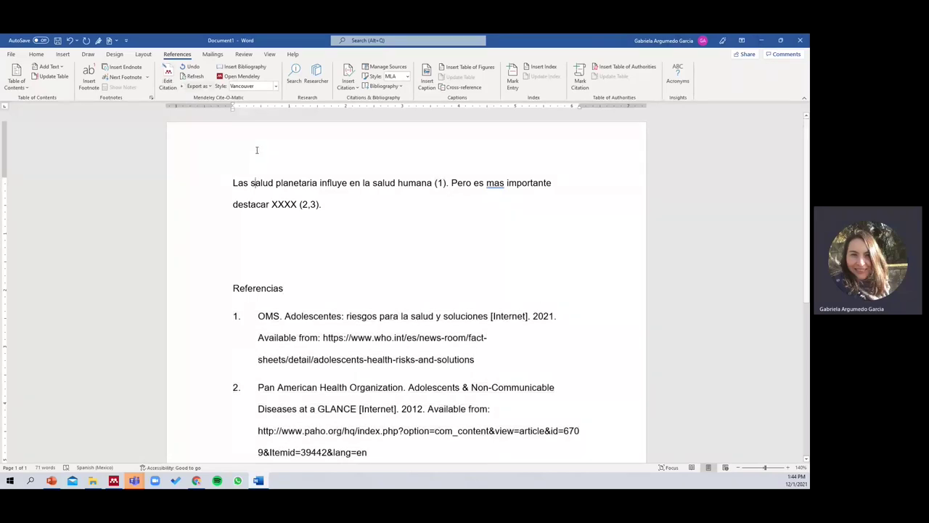
Step: Save the document as "prueba" in the Downloads folder in Word Document (*.docx) format
left_click(10, 54)
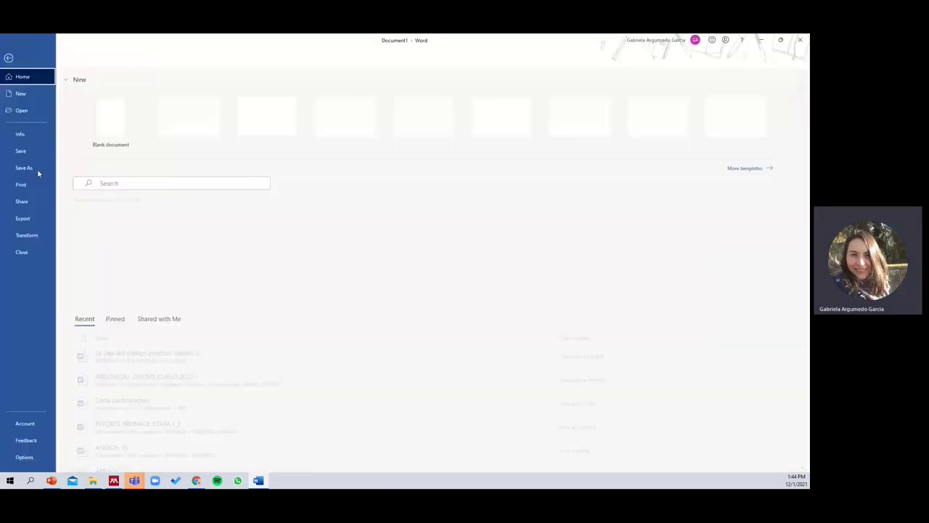
left_click(29, 168)
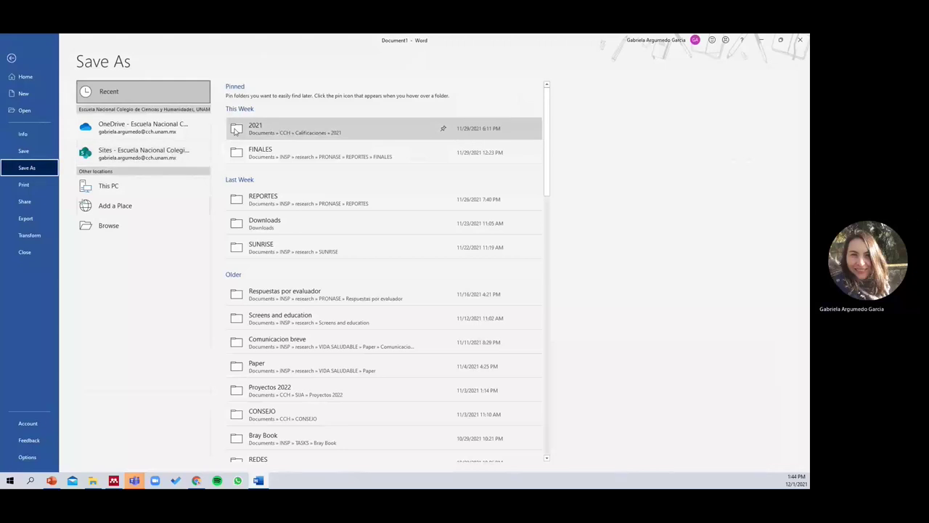
left_click(261, 236)
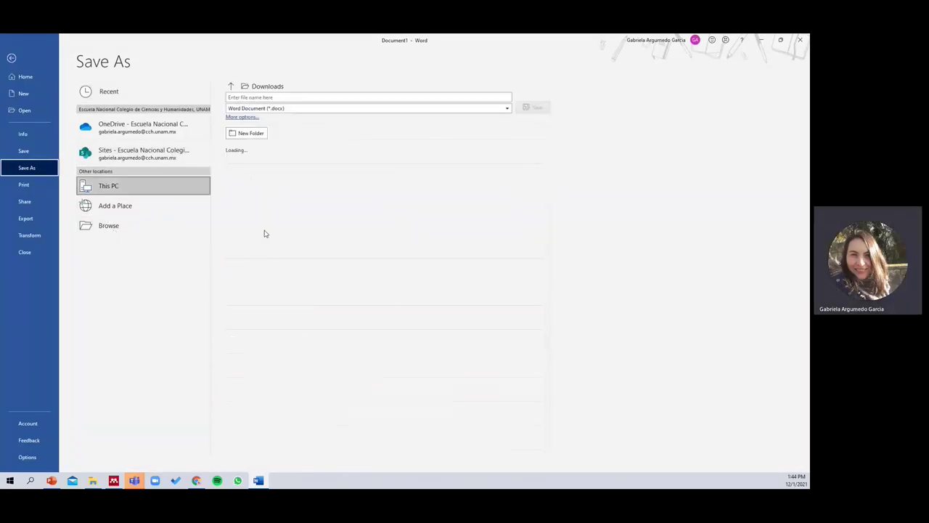
left_click(244, 99)
type("a")
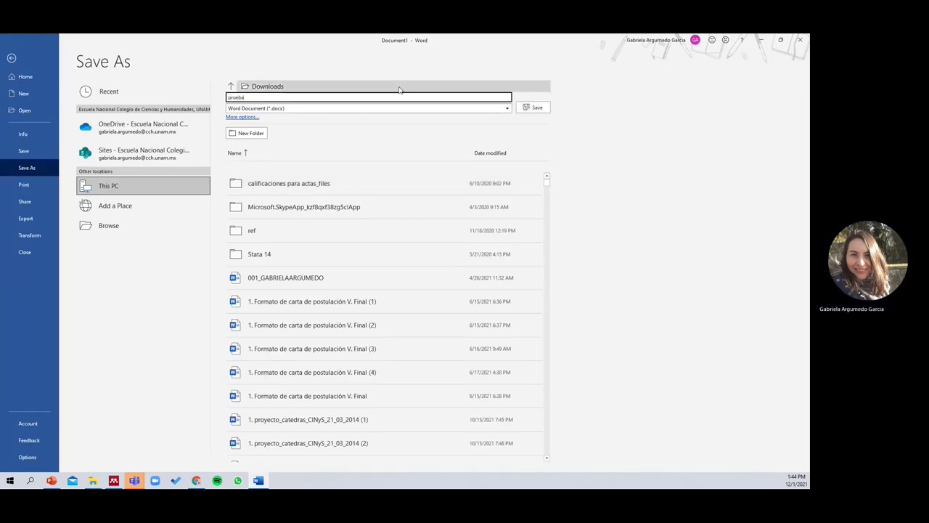
left_click(537, 108)
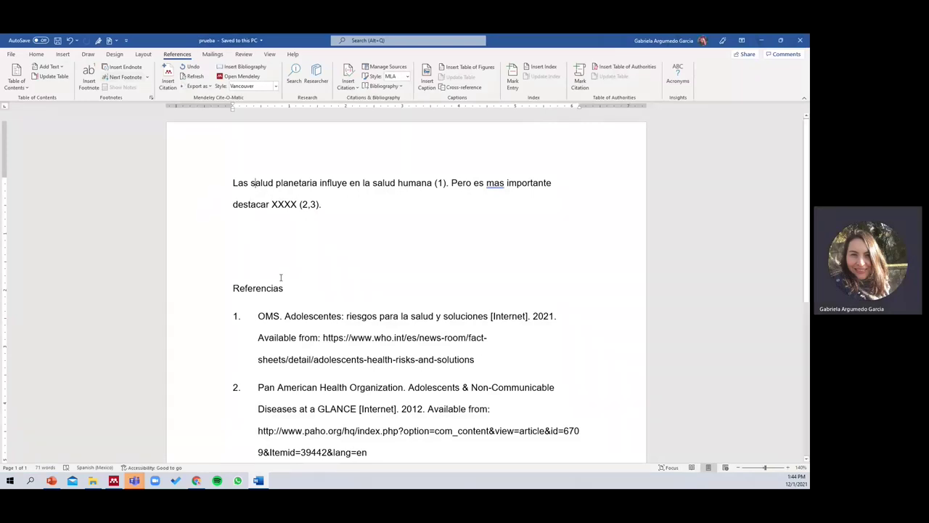
scroll(340, 307, "down", 5)
scroll(341, 307, "up", 5)
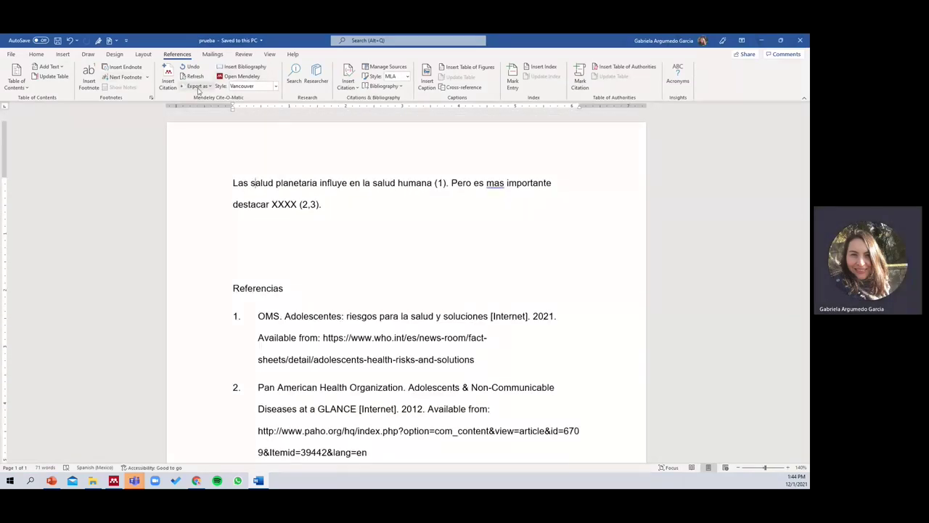
left_click(197, 87)
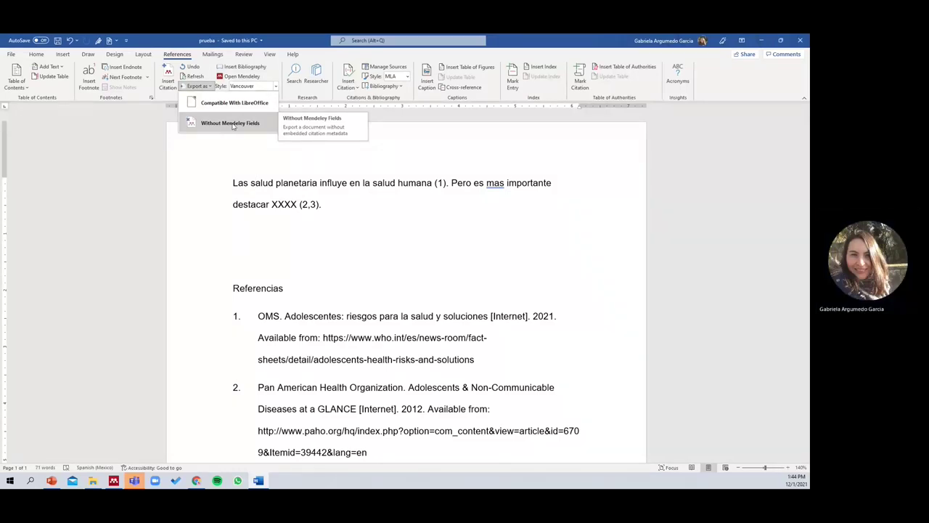
left_click(231, 124)
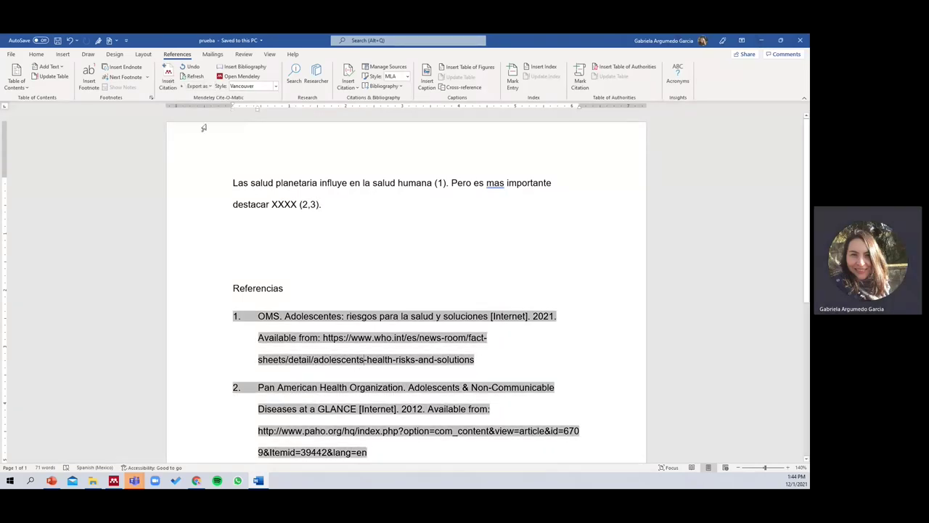
left_click(196, 85)
left_click(211, 128)
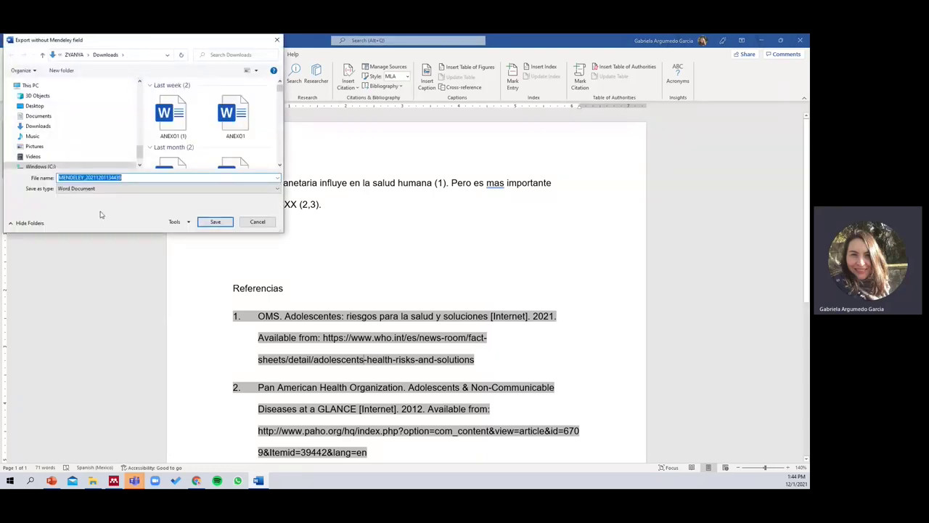
scroll(29, 110, "up", 3)
scroll(43, 111, "up", 2)
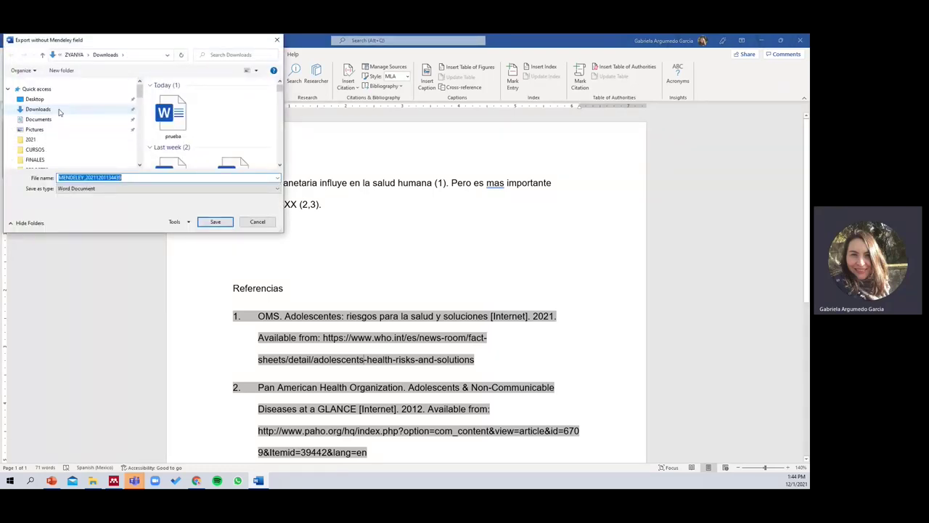
left_click(38, 109)
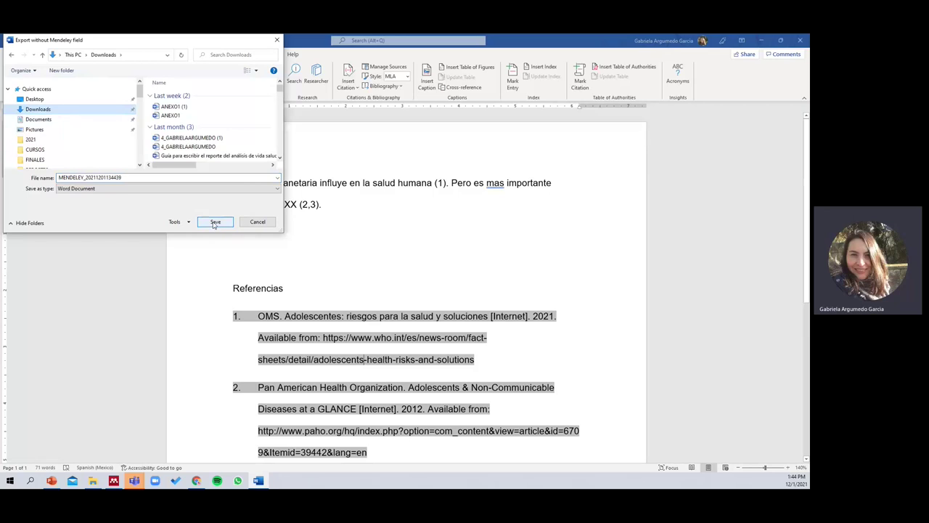
left_click(215, 222)
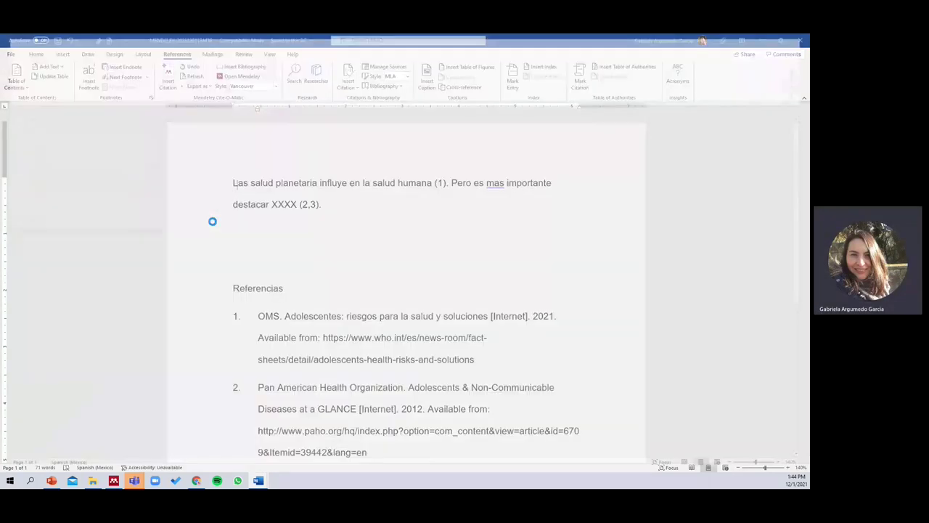
left_click(312, 204)
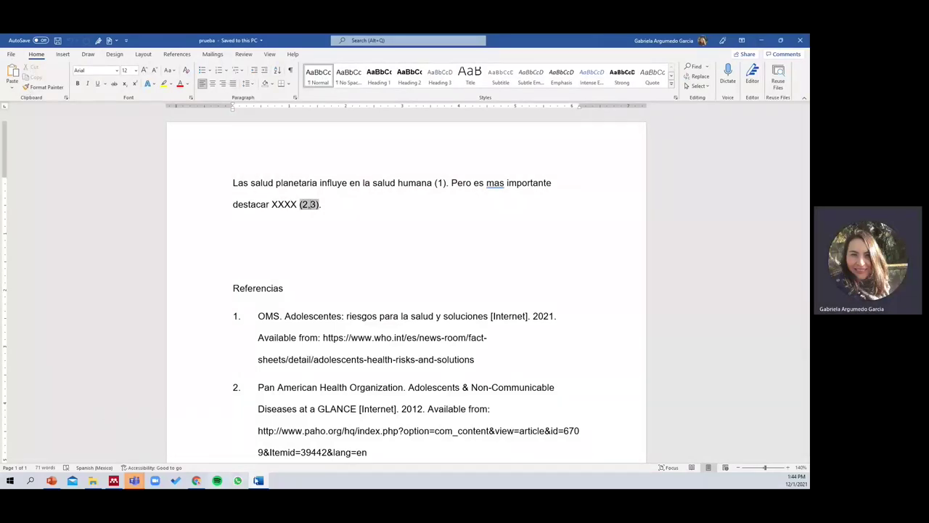
left_click(258, 480)
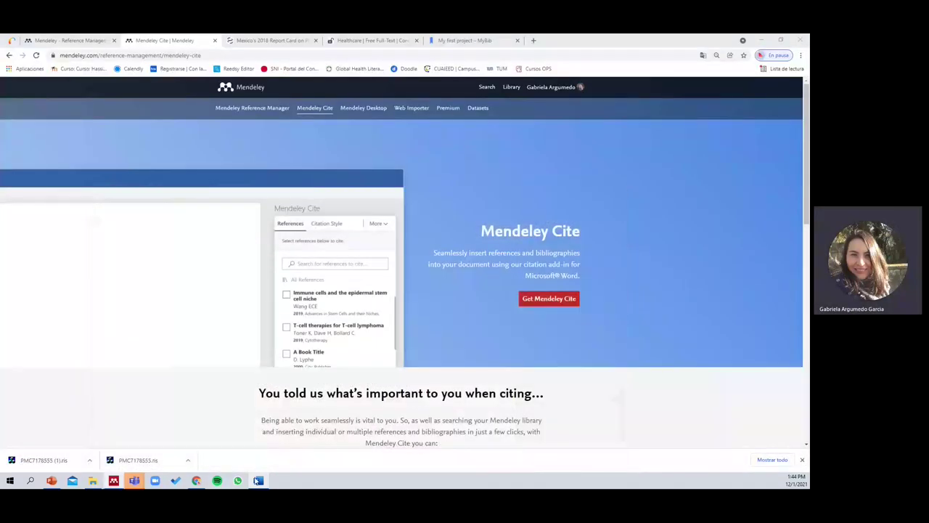
left_click(258, 481)
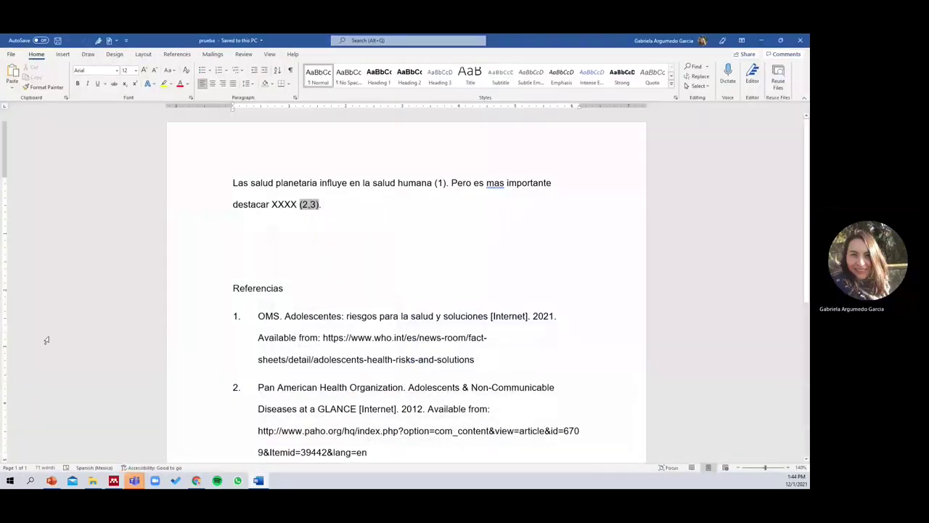
left_click(92, 481)
left_click(40, 143)
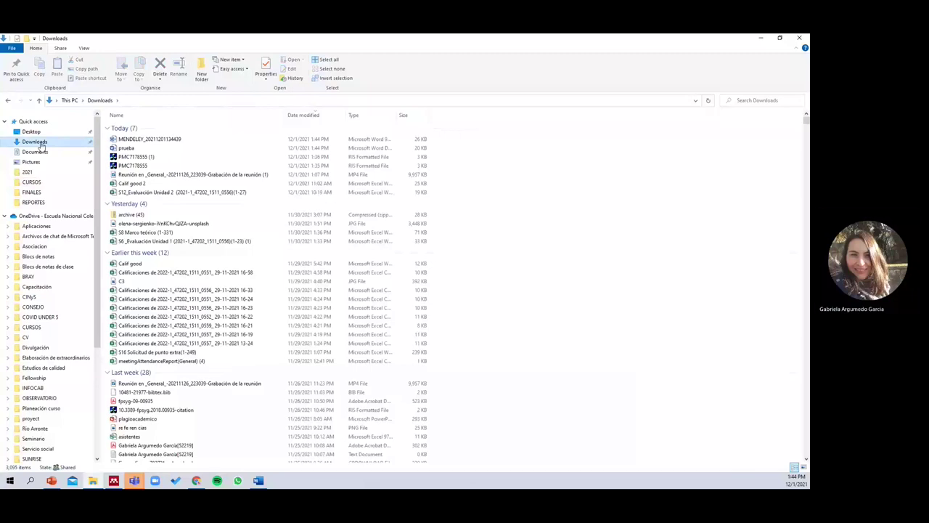
double_click(169, 138)
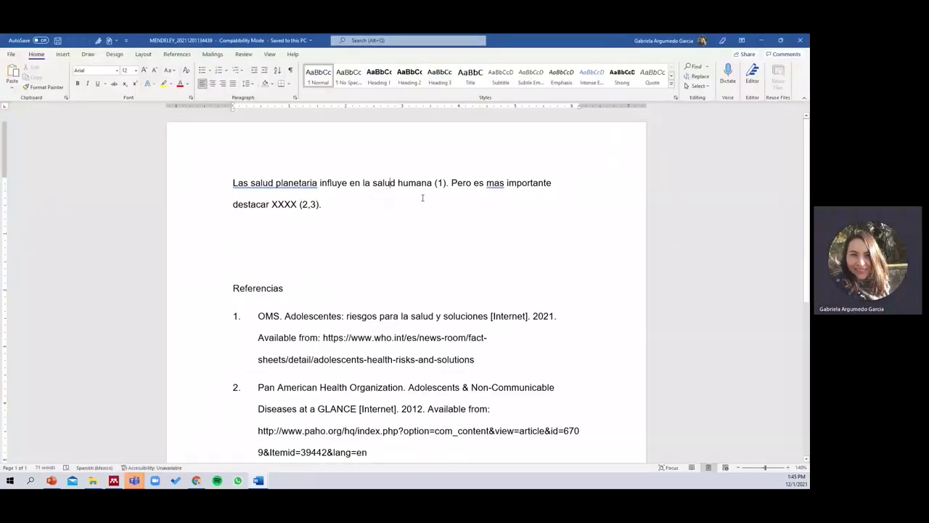
Step: Check whether the in-text citations and the reference list in the exported copy still behave as Mendeley fields
left_click(412, 317)
left_click(331, 359)
left_click(380, 451)
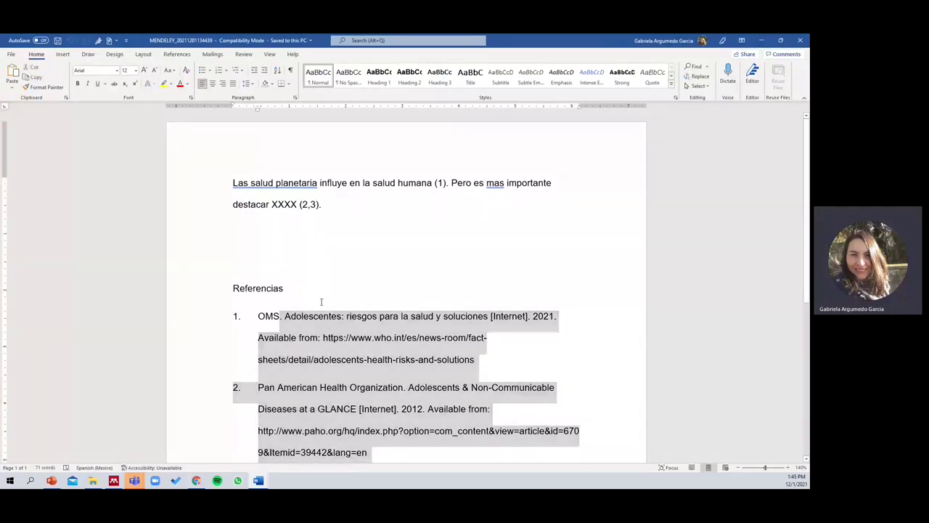
left_click(319, 231)
left_click(307, 205)
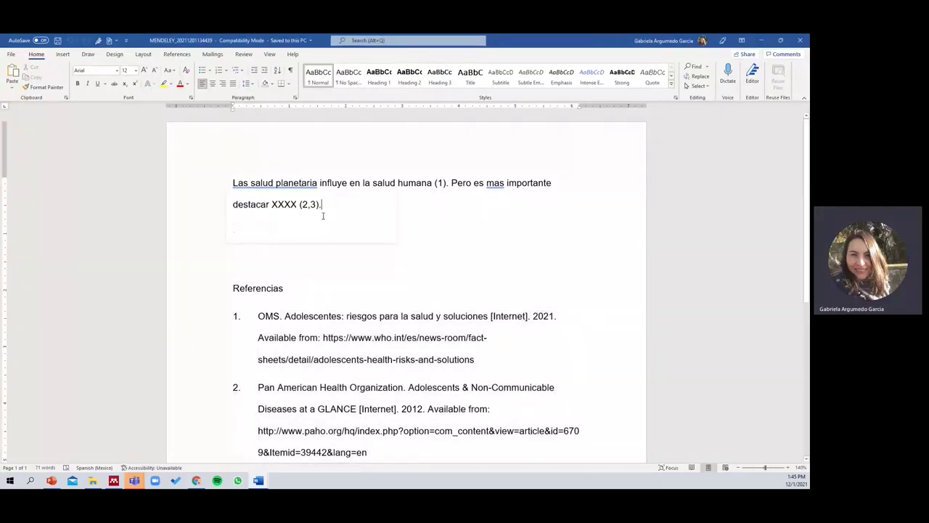
left_click(370, 359)
left_click(262, 183)
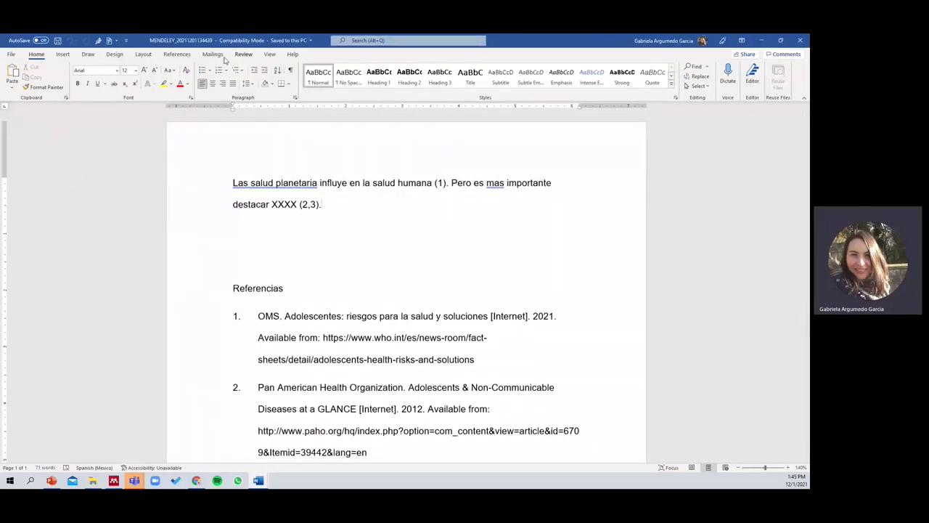
Step: Try to refresh the Mendeley citations in the exported copy and close that document
left_click(176, 54)
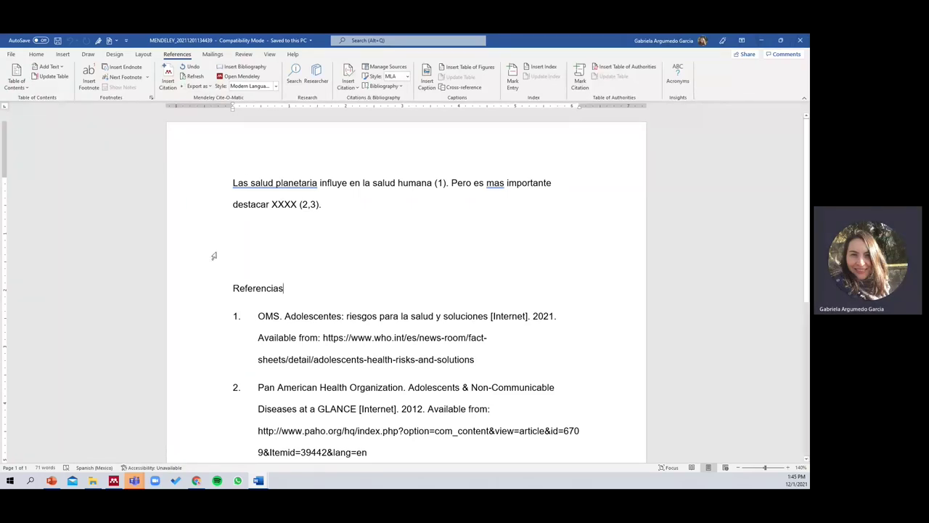
left_click(193, 77)
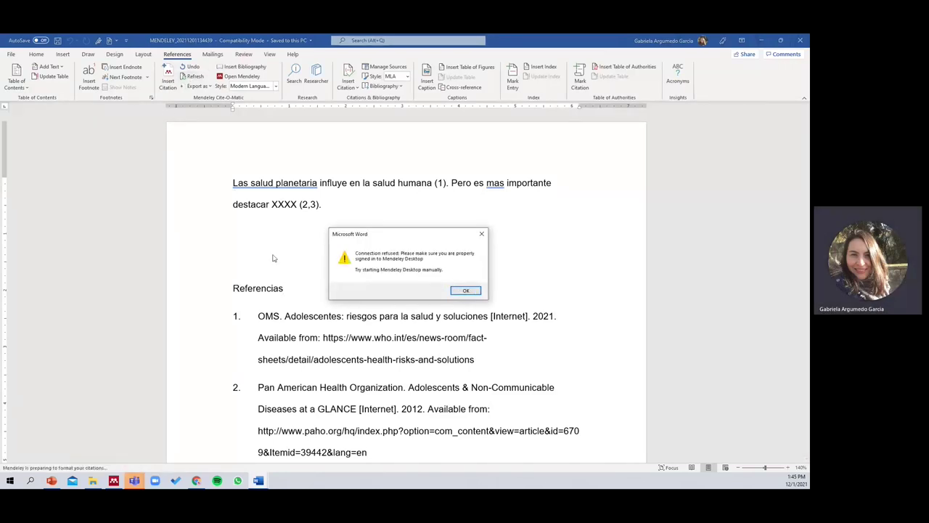
left_click(467, 291)
left_click(259, 205)
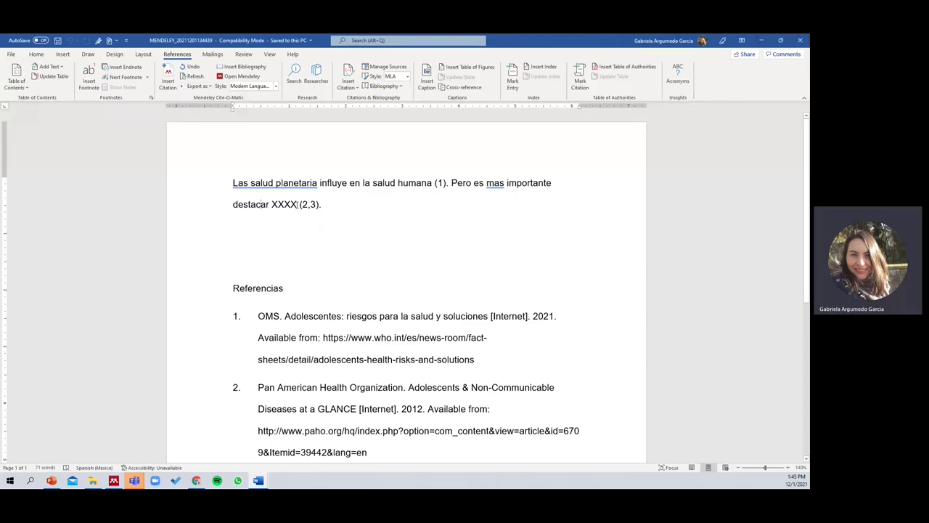
key("Left")
key("Left")
key("Left")
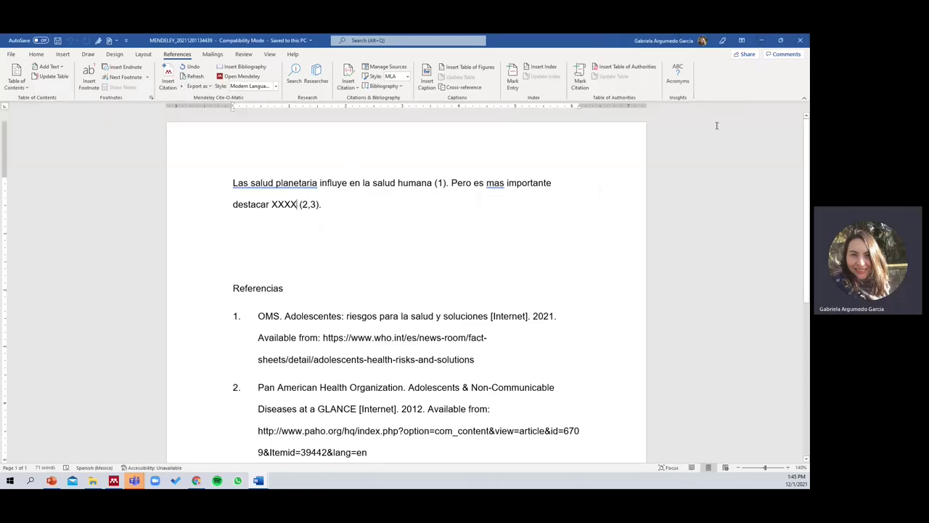
left_click(800, 40)
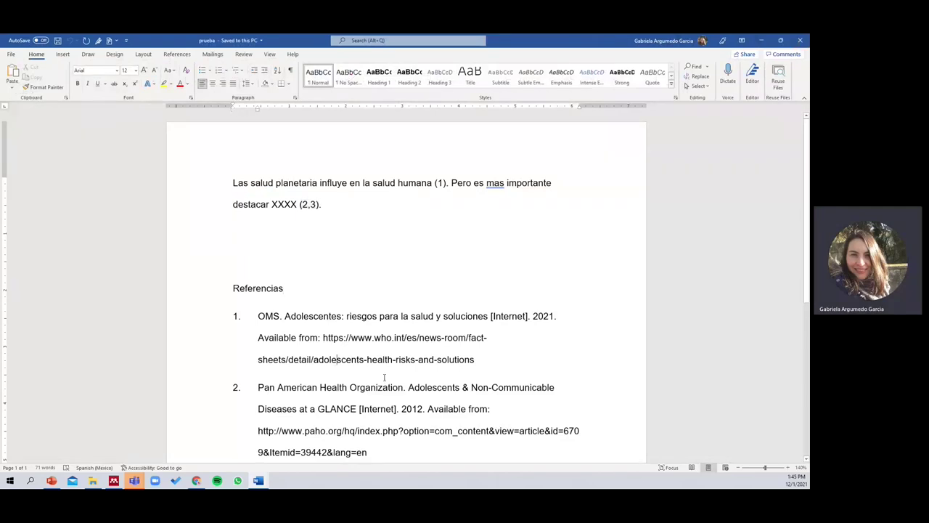
Step: Refresh the Mendeley citations in the original "prueba" document and maximize the Mendeley Desktop window
left_click(310, 267)
left_click(177, 55)
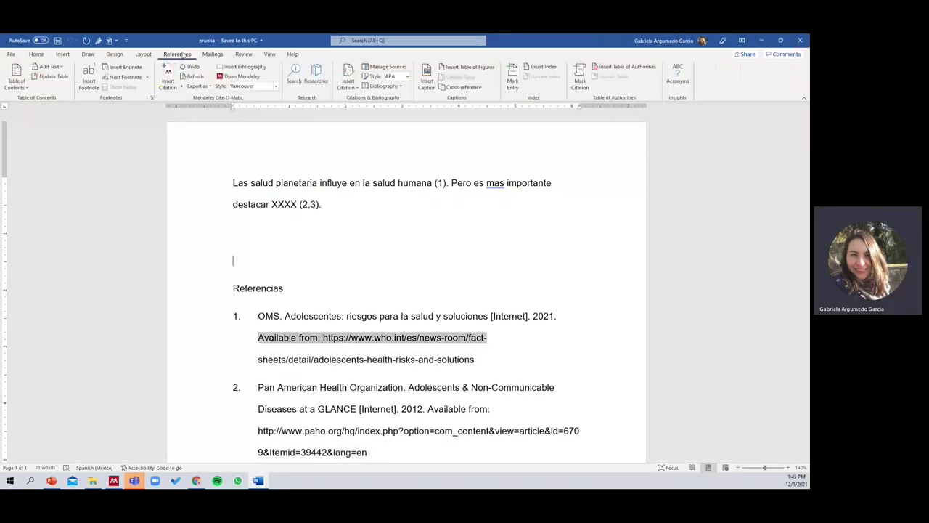
left_click(187, 78)
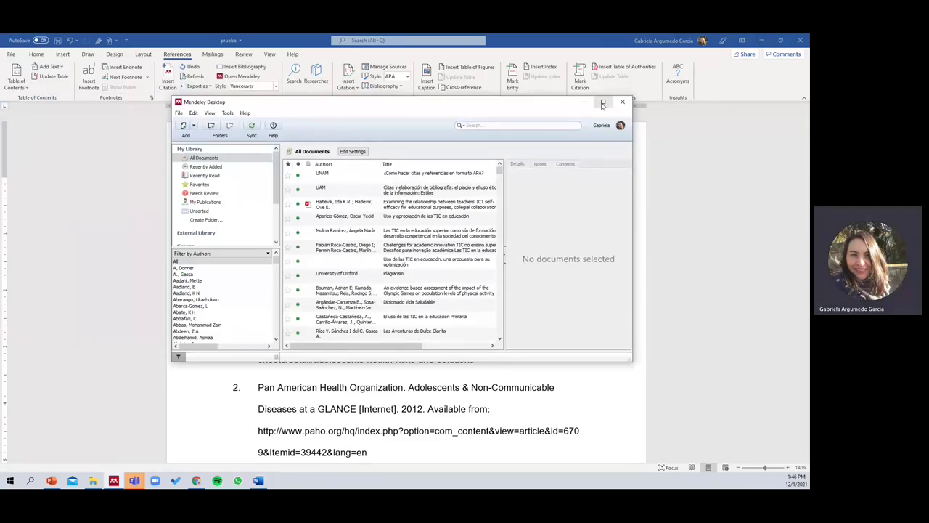
left_click(603, 102)
Step: Browse the All Documents list and the author filter of the Mendeley library
scroll(369, 398, "down", 10)
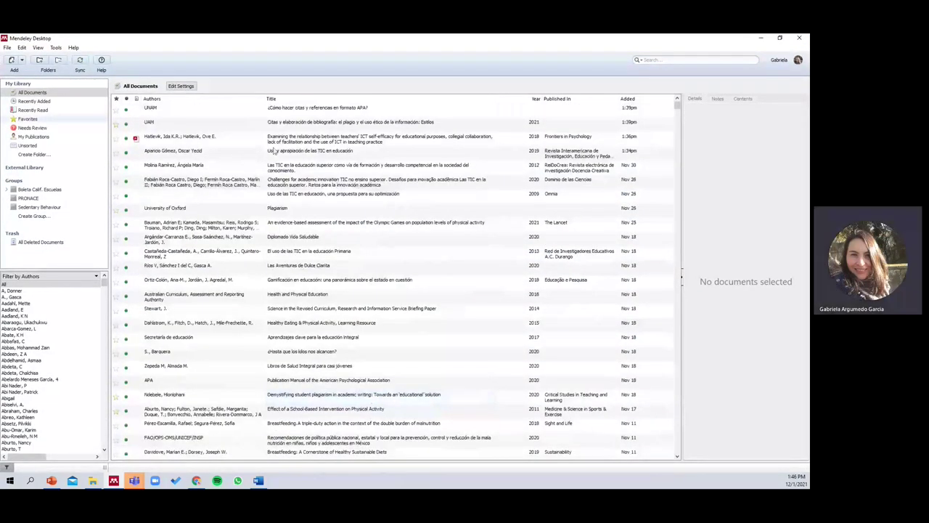
scroll(348, 363, "up", 4)
scroll(336, 330, "up", 3)
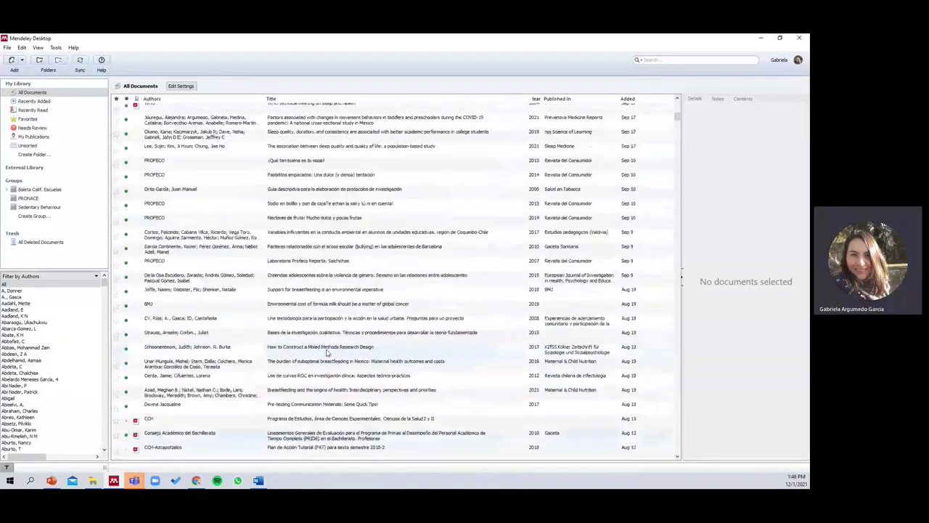
scroll(327, 353, "up", 5)
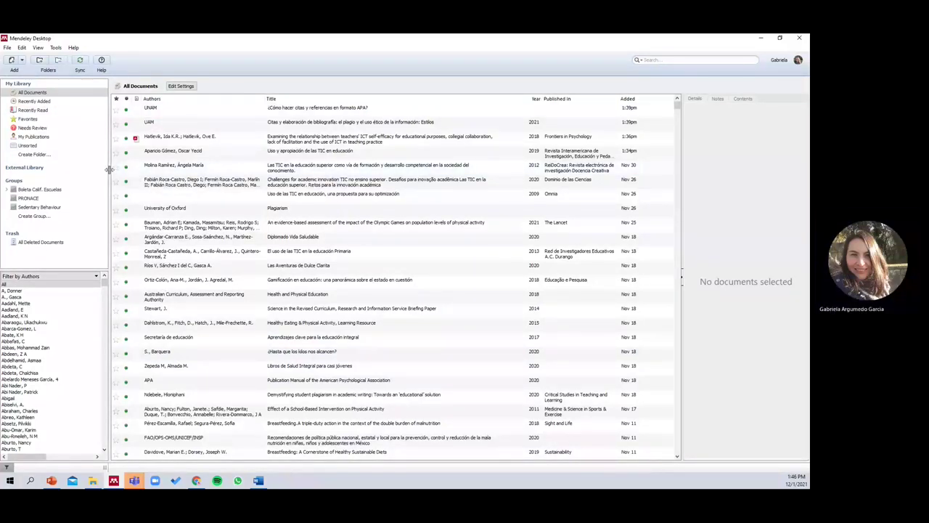
scroll(68, 327, "down", 2)
scroll(49, 298, "down", 8)
scroll(106, 289, "down", 15)
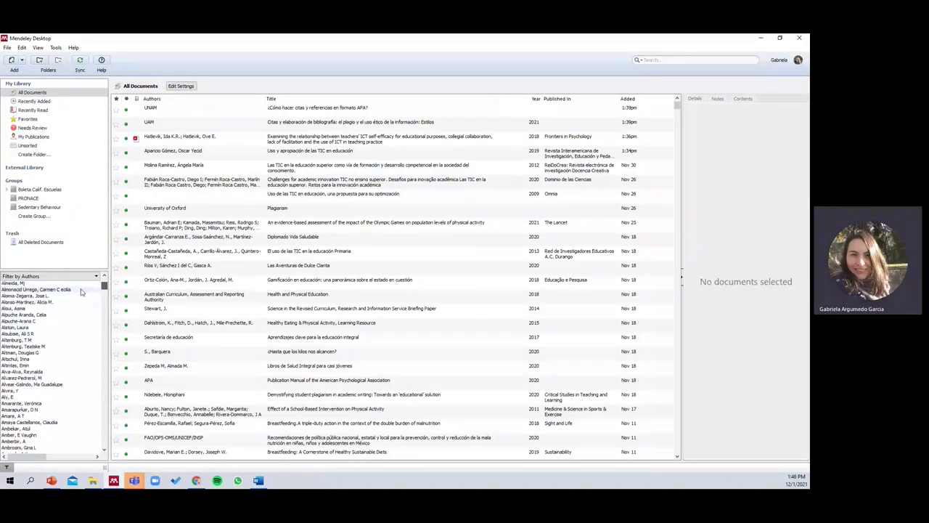
Step: View the Recently Added, Recently Read and Favorites collections of the library in turn
left_click(31, 102)
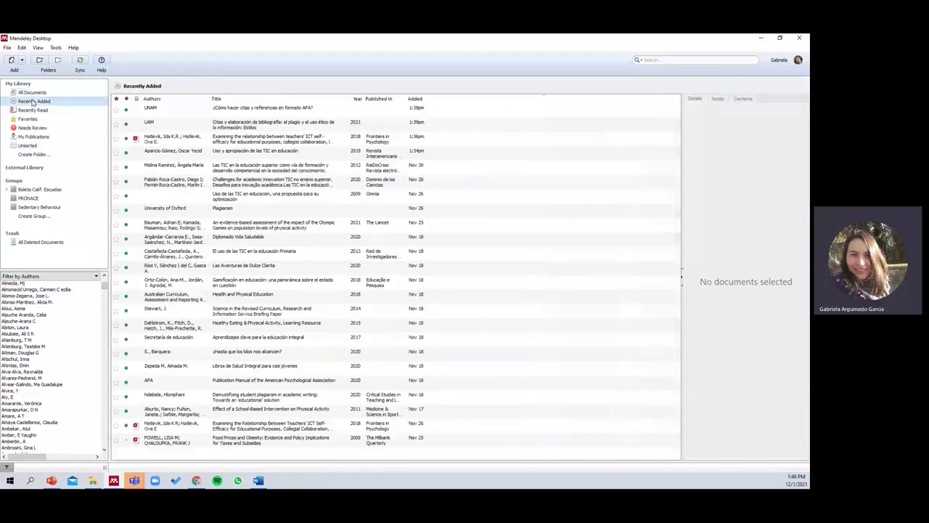
left_click(33, 110)
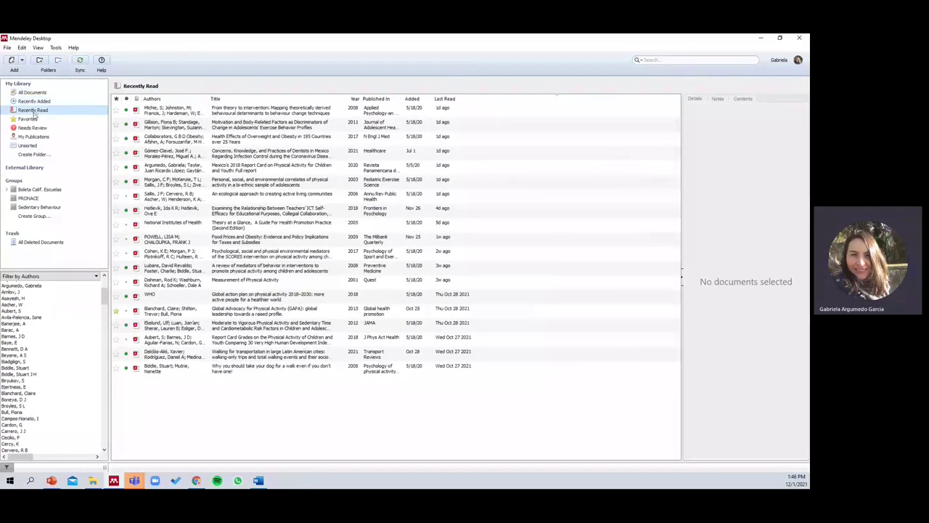
left_click(27, 119)
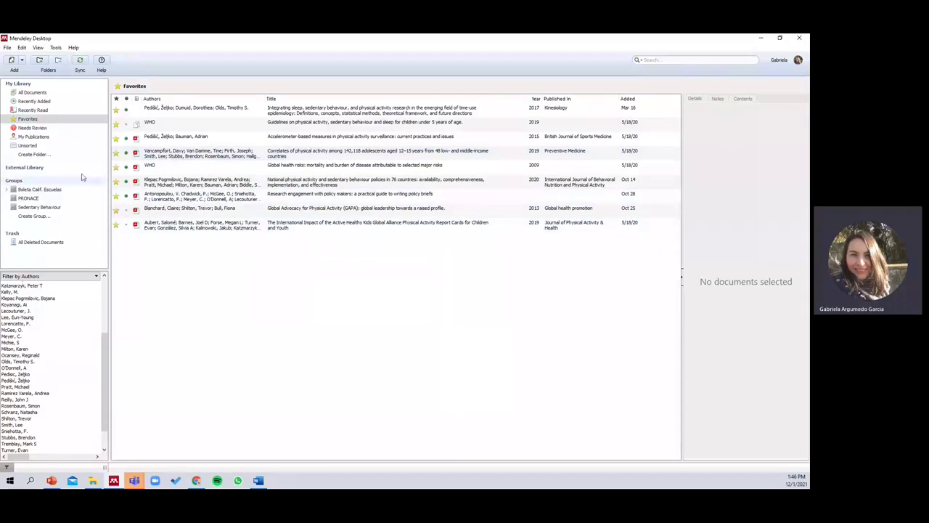
Step: Open the favorite article "Correlates of physical activity among 142,118 adolescents aged 12–15 years" and examine its highlighted abstract
left_click(211, 157)
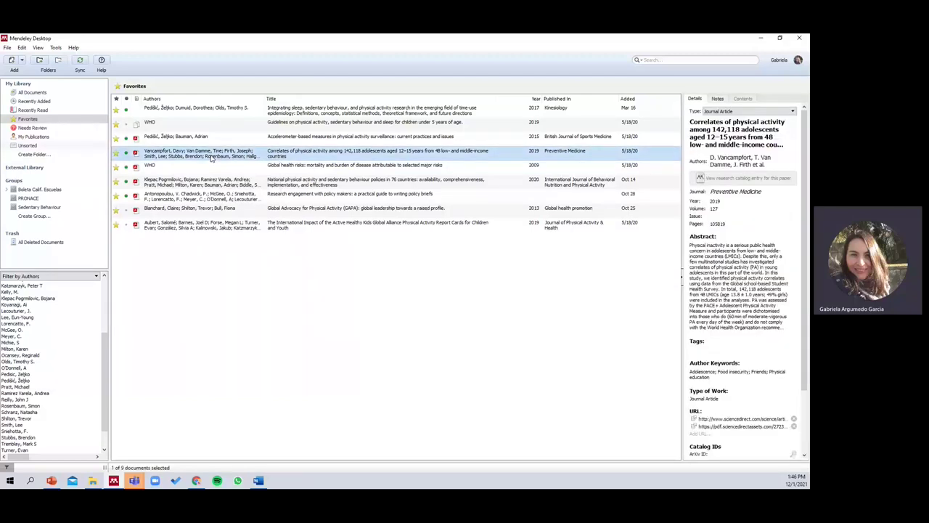
double_click(211, 156)
scroll(269, 328, "down", 5)
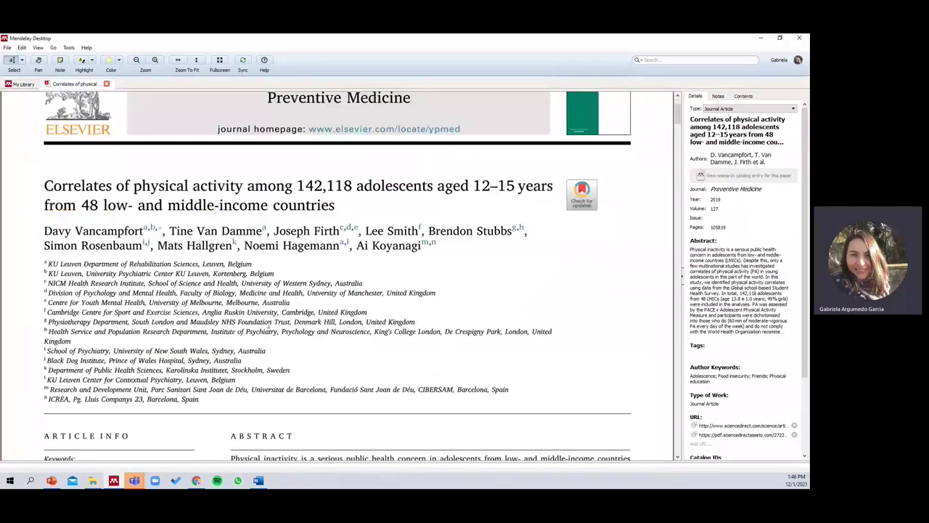
scroll(270, 327, "down", 6)
scroll(472, 335, "up", 3)
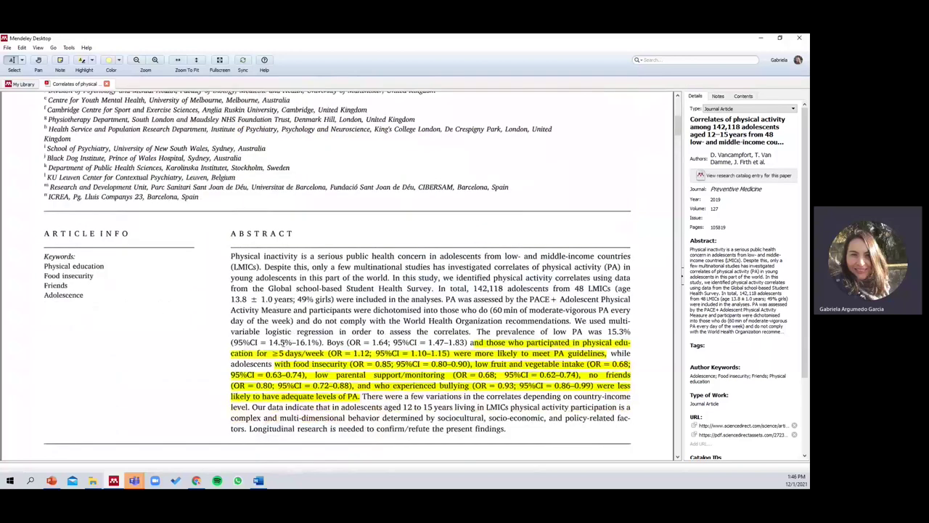
scroll(472, 335, "down", 1)
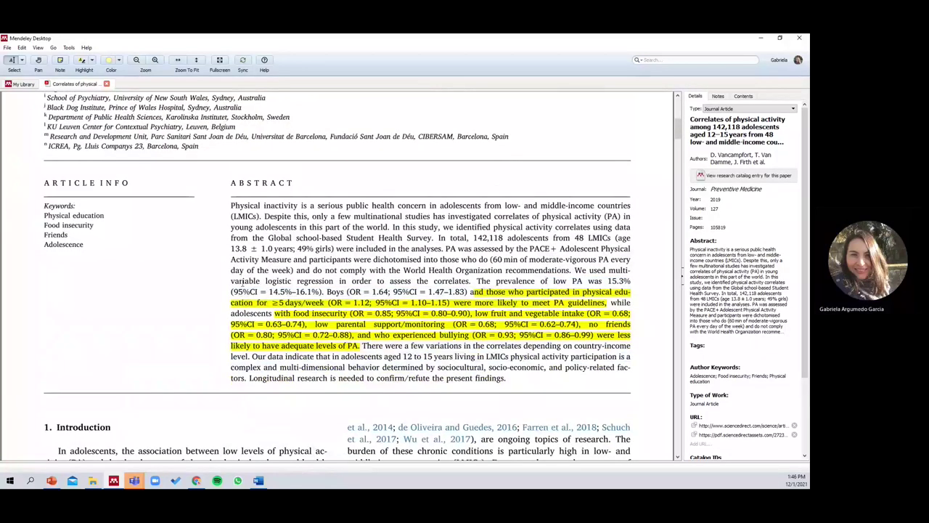
scroll(265, 248, "up", 3)
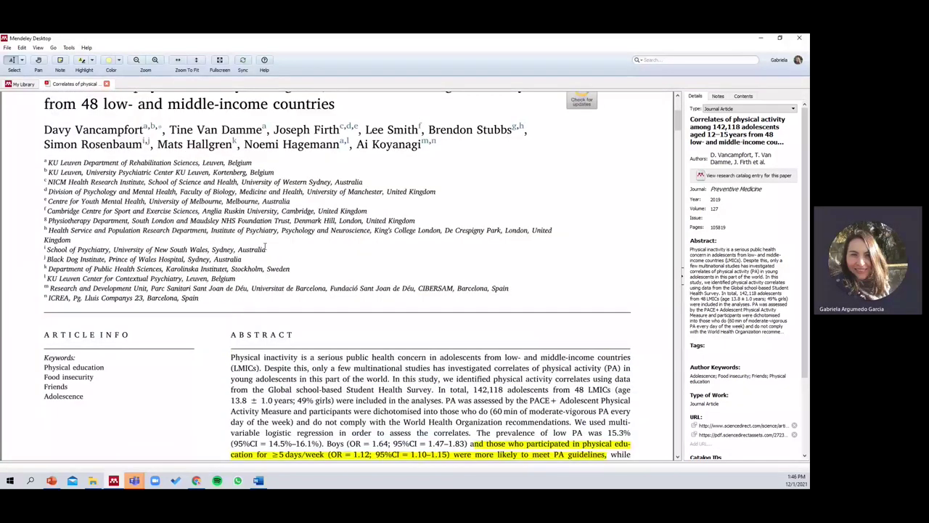
scroll(227, 215, "up", 2)
Step: Highlight the article's title on the first page from "of physical activity" through "middle-income countries"
left_click(81, 61)
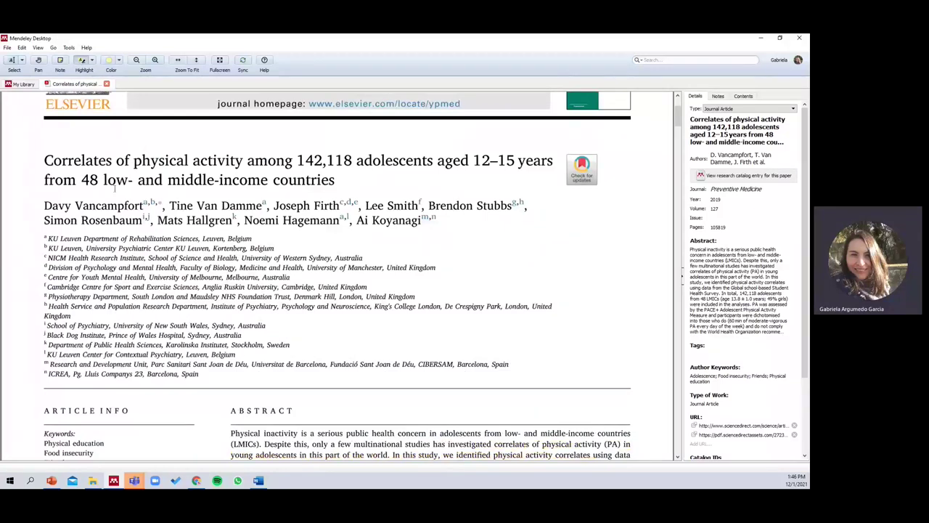
left_click_drag(116, 161, 336, 182)
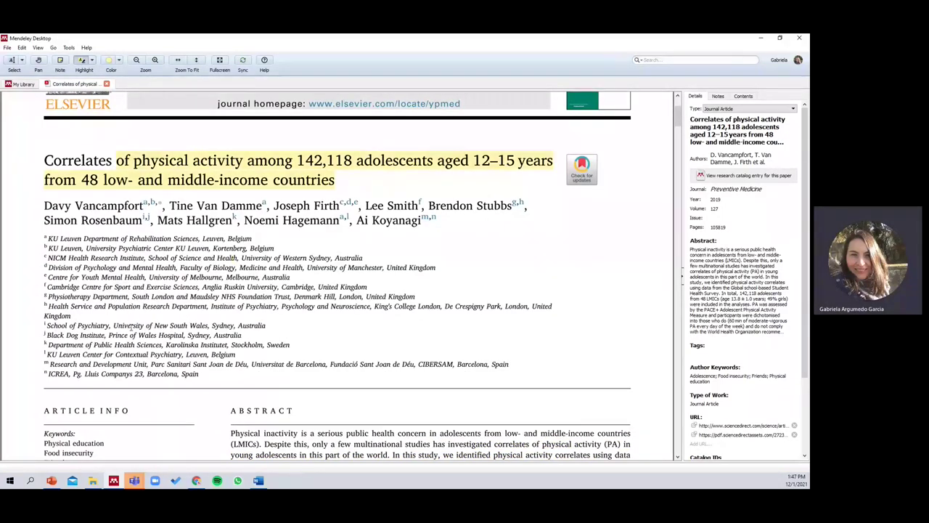
Step: Add a note reading "para la presentacion" on page 2, beside the paragraph beginning "For the current analysis"
scroll(317, 347, "down", 10)
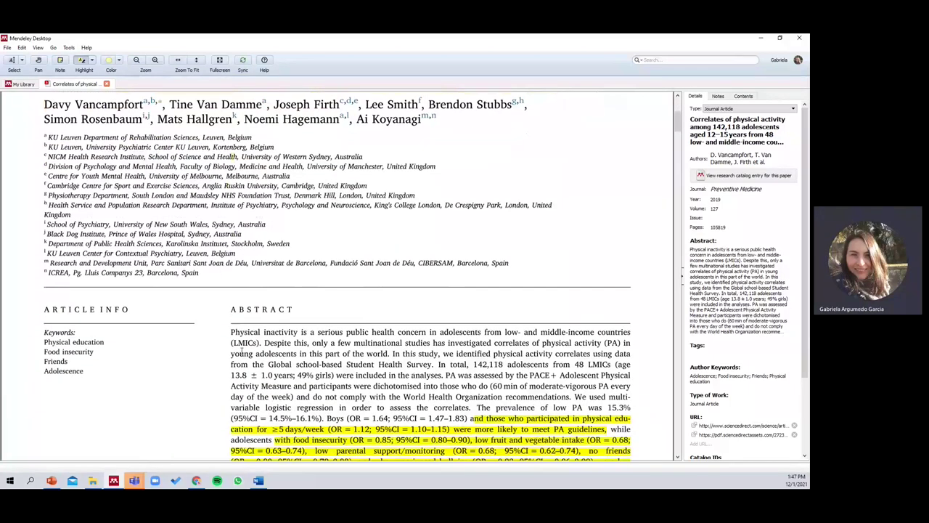
scroll(317, 347, "down", 3)
scroll(377, 332, "down", 1)
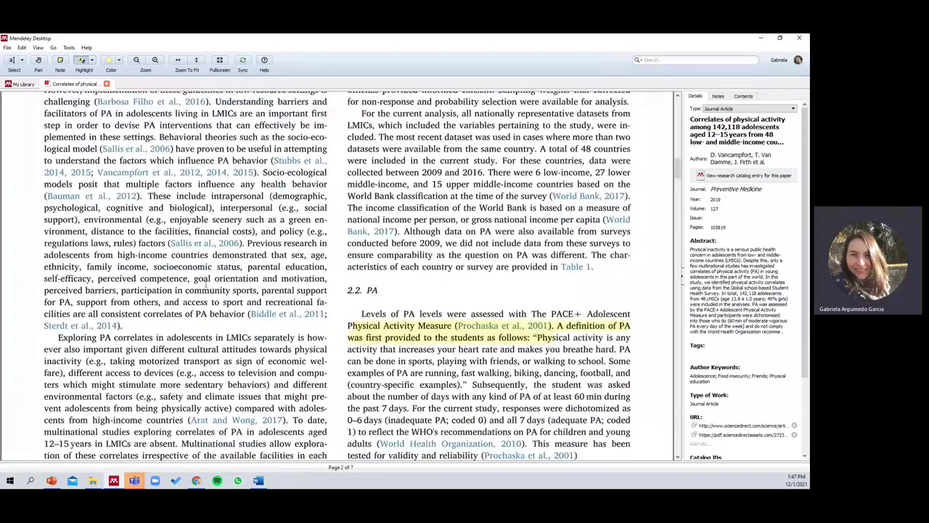
left_click(61, 61)
scroll(329, 331, "up", 5)
left_click(438, 285)
type("pa")
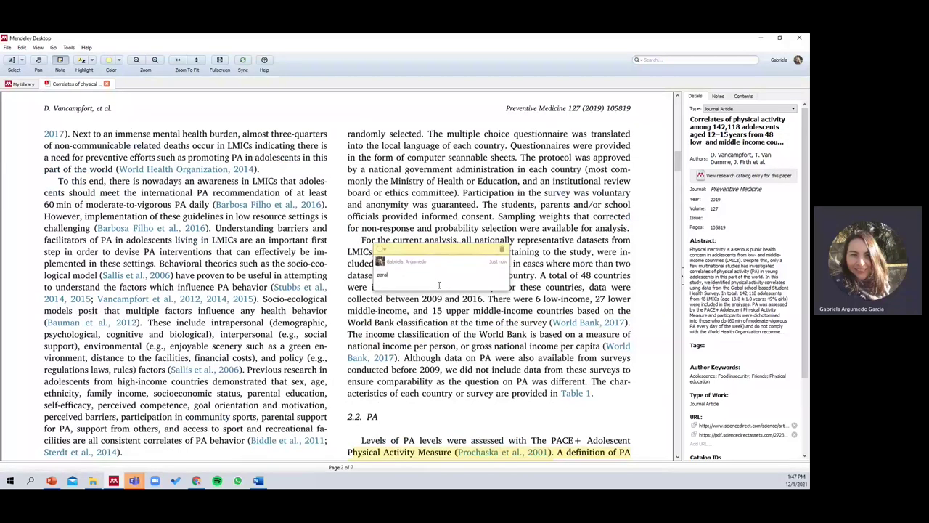
type("ra la presentacion")
left_click(479, 307)
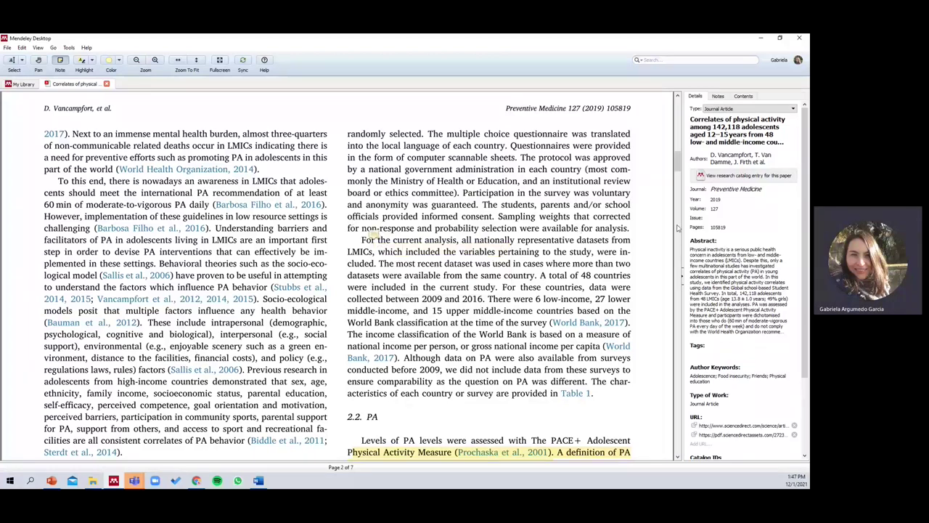
Step: Widen the article details area to review its abstract, keywords, URLs and catalog IDs, and narrow it again
left_click_drag(682, 227, 380, 229)
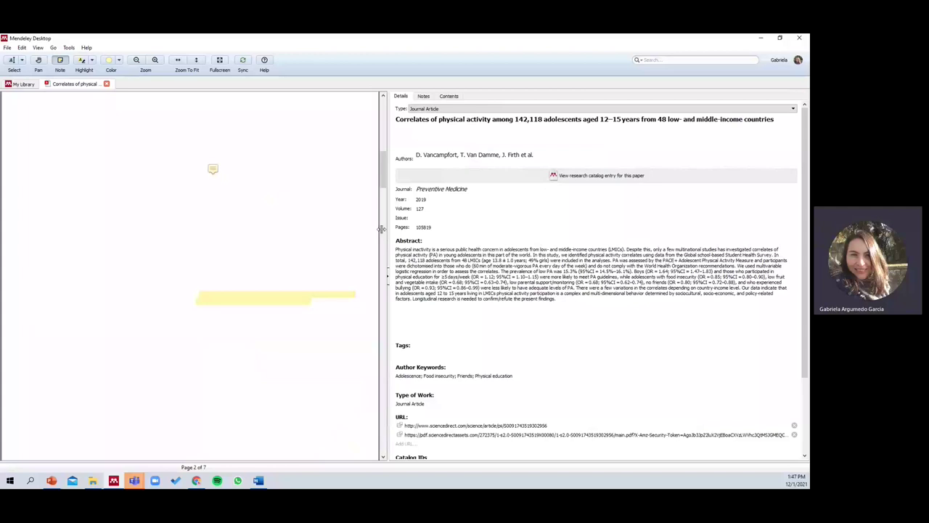
scroll(436, 413, "down", 3)
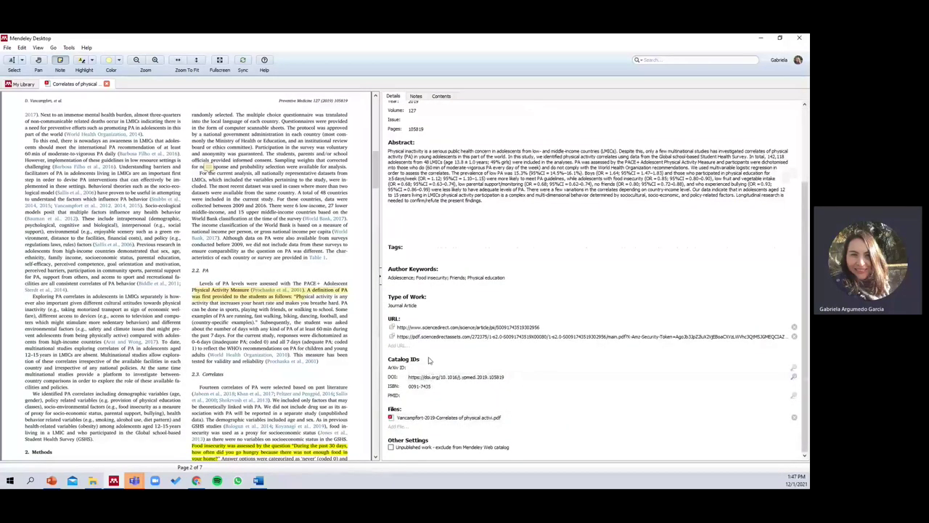
scroll(406, 290, "up", 3)
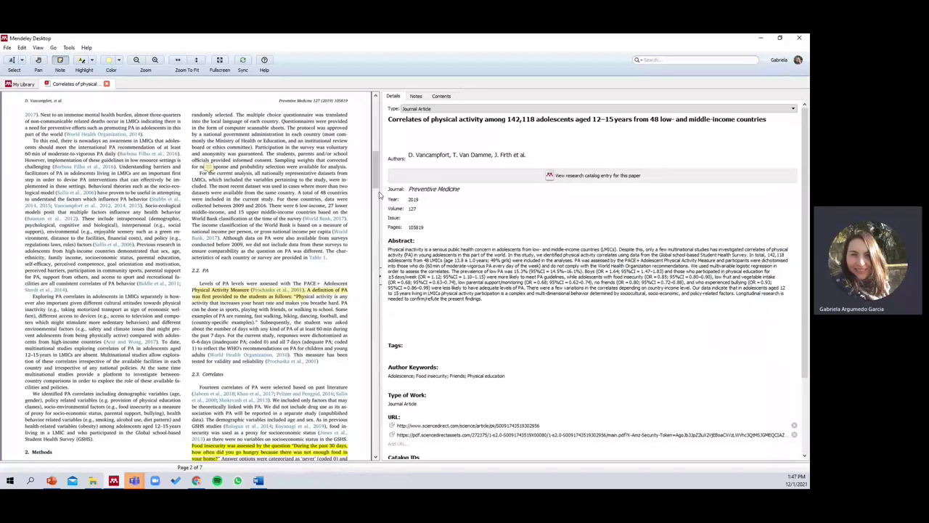
left_click_drag(488, 206, 688, 233)
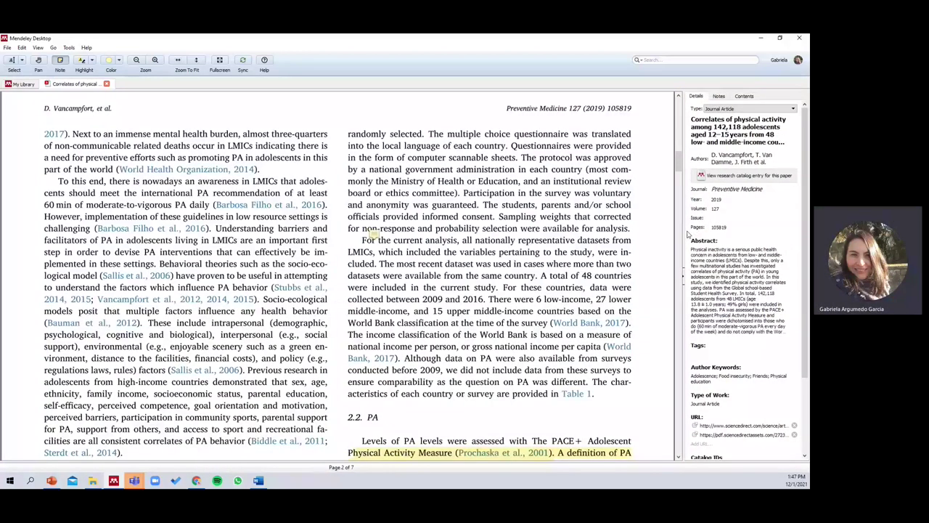
Step: Return to the article's first page and try the fit-to-height zoom, ending with fit to width
scroll(152, 217, "up", 15)
scroll(152, 217, "down", 3)
scroll(187, 269, "up", 3)
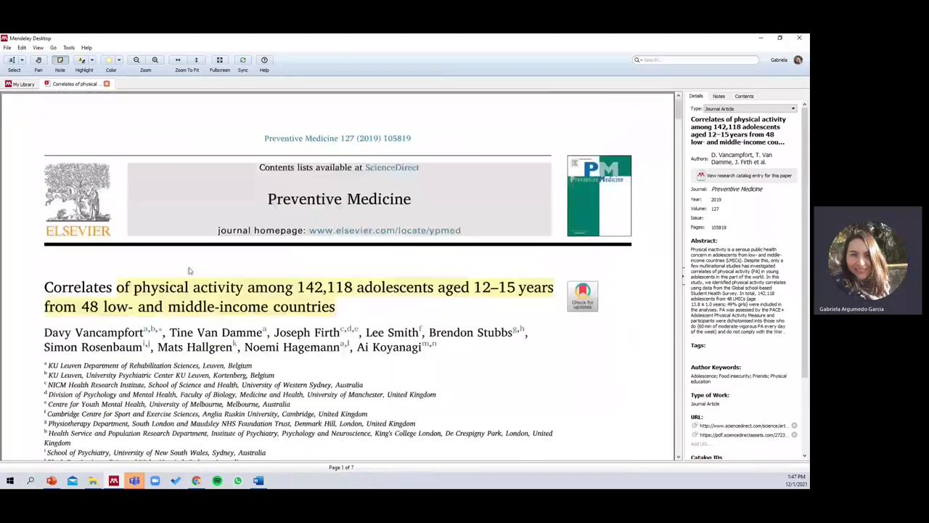
left_click(196, 61)
left_click(177, 61)
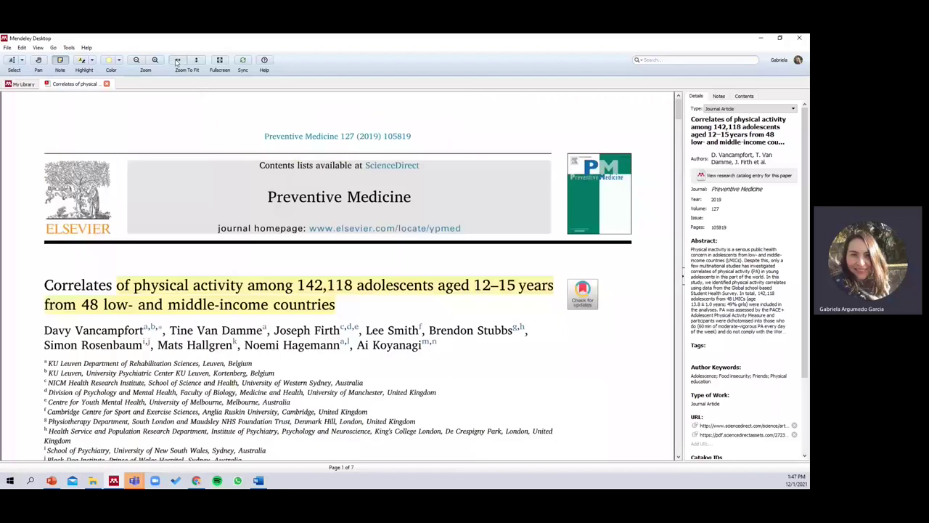
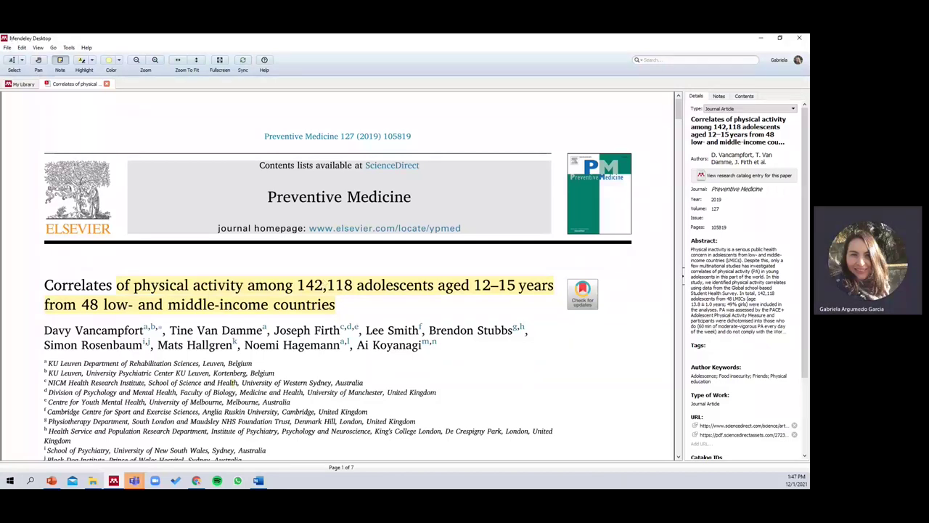
Step: Start a manual library entry and examine the fields of the new document form
left_click(8, 48)
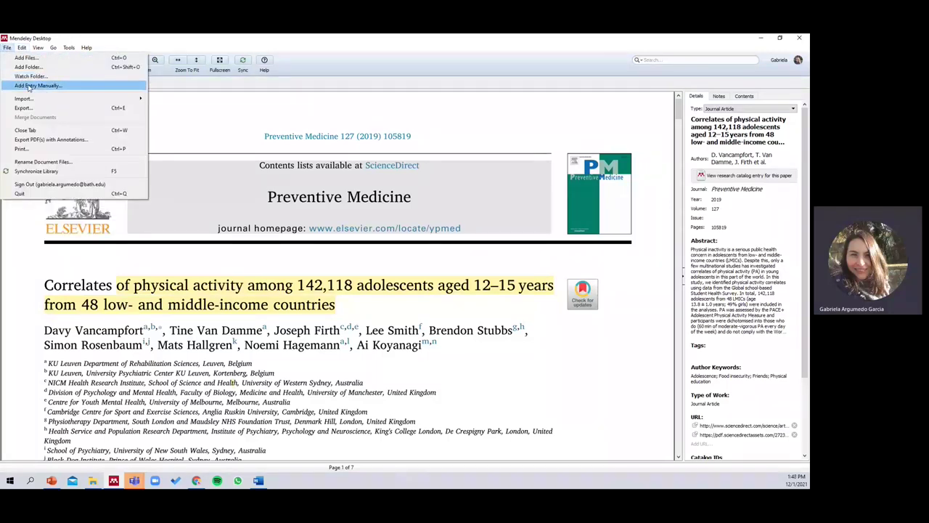
left_click(28, 85)
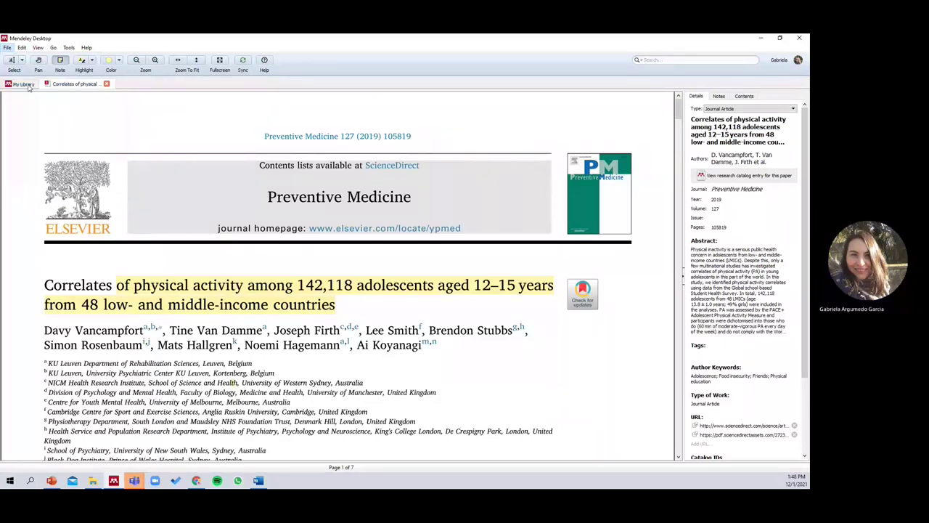
scroll(407, 261, "down", 5)
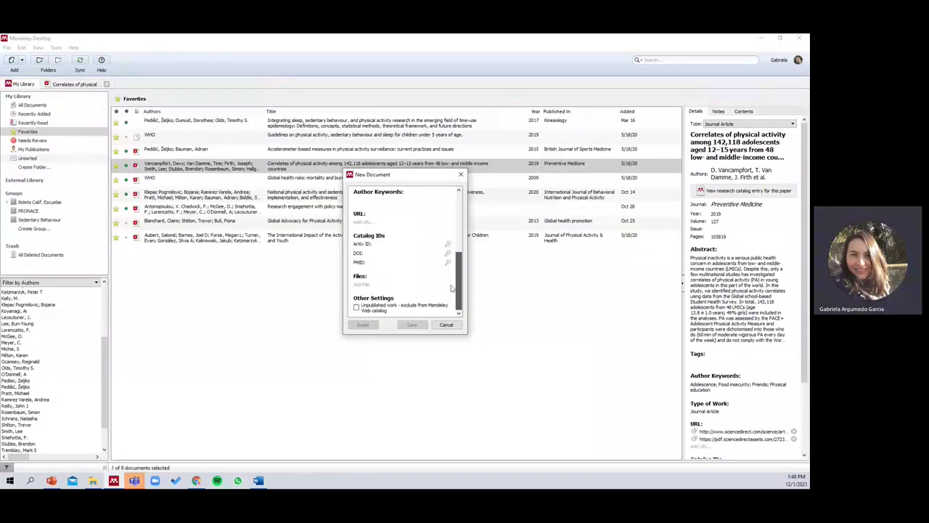
scroll(451, 288, "up", 5)
scroll(456, 288, "down", 5)
scroll(456, 288, "up", 5)
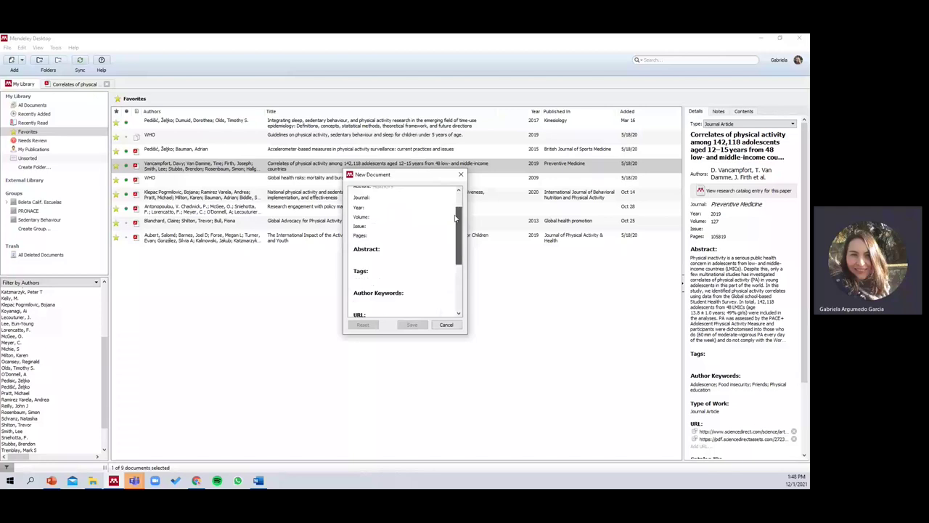
Step: Switch to Chrome and copy the DOI 10.26633/RPSP.2020.26 from the PMC page of Mexico's 2018 Report Card
left_click(196, 483)
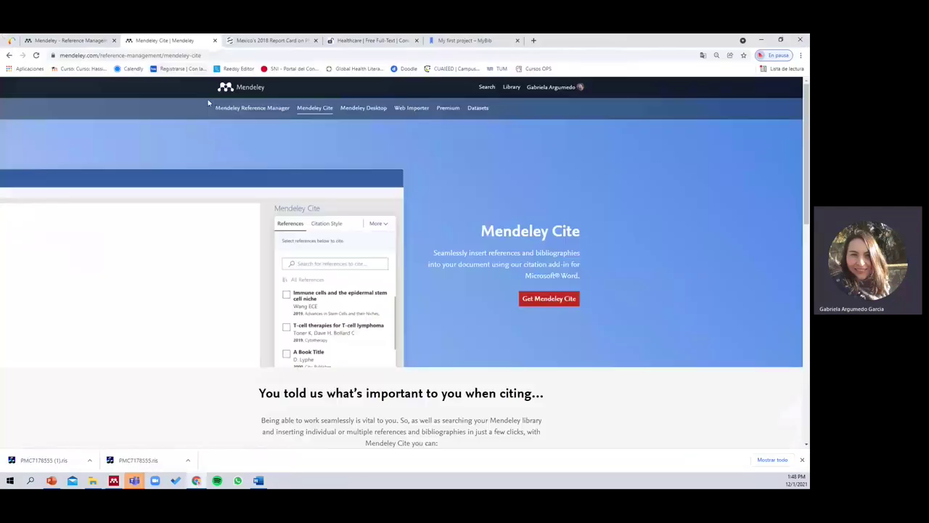
left_click(268, 40)
left_click_drag(328, 187, 273, 185)
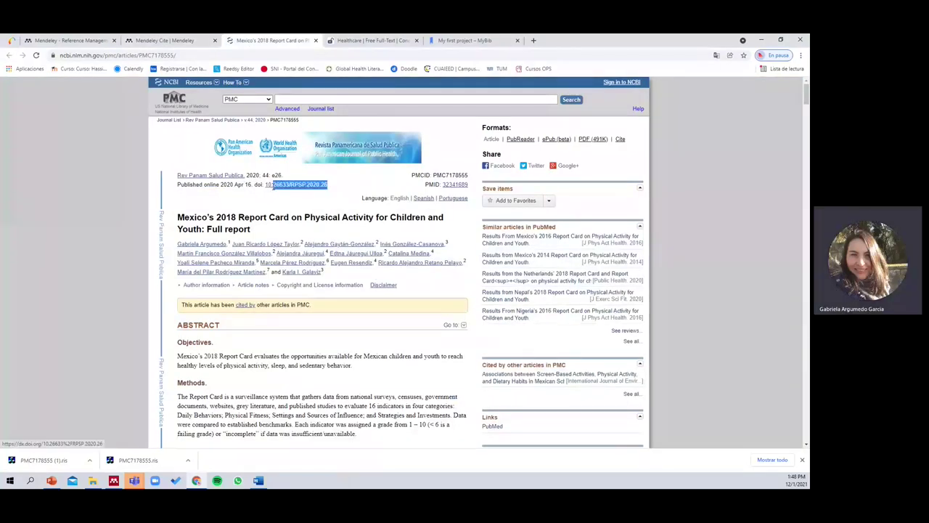
right_click(275, 187)
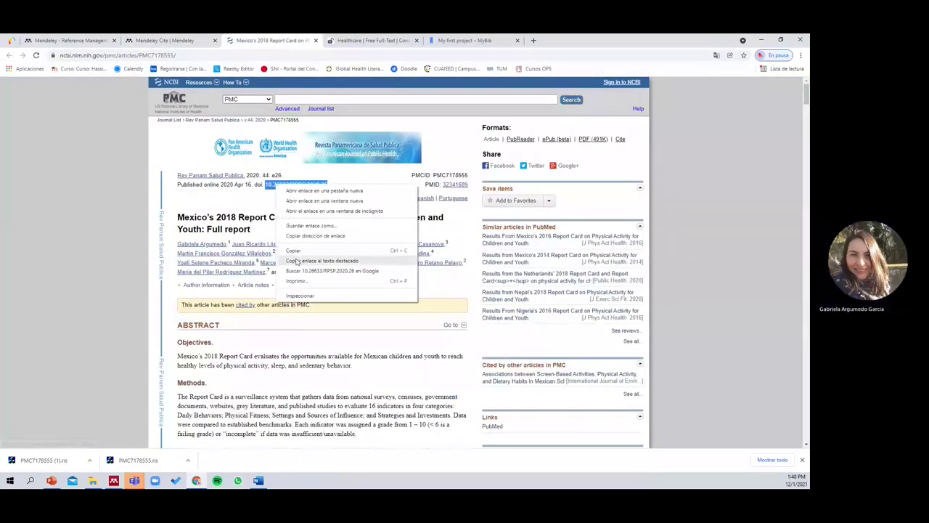
left_click(290, 250)
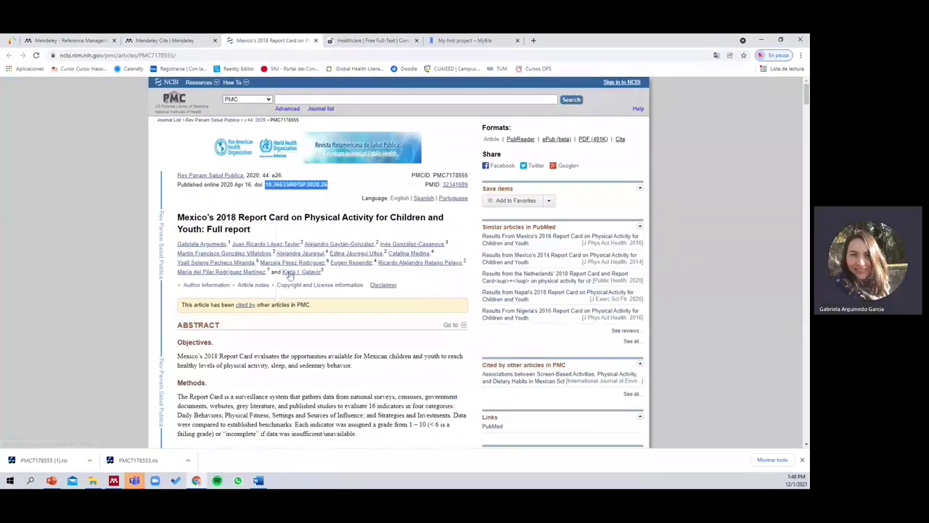
Step: Back in Mendeley, paste DOI 10.26633/RPSP.2020.26 into the new document and look up its details
left_click(114, 481)
scroll(399, 254, "down", 10)
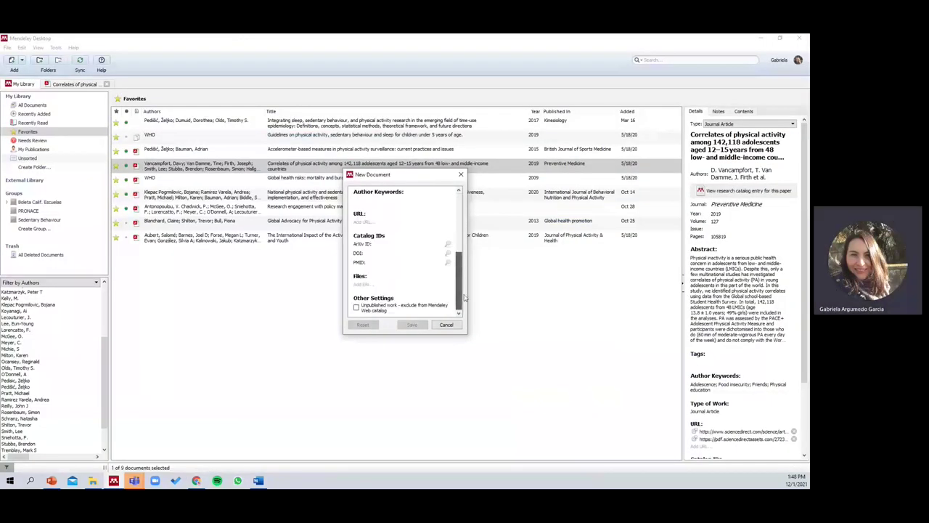
left_click(379, 255)
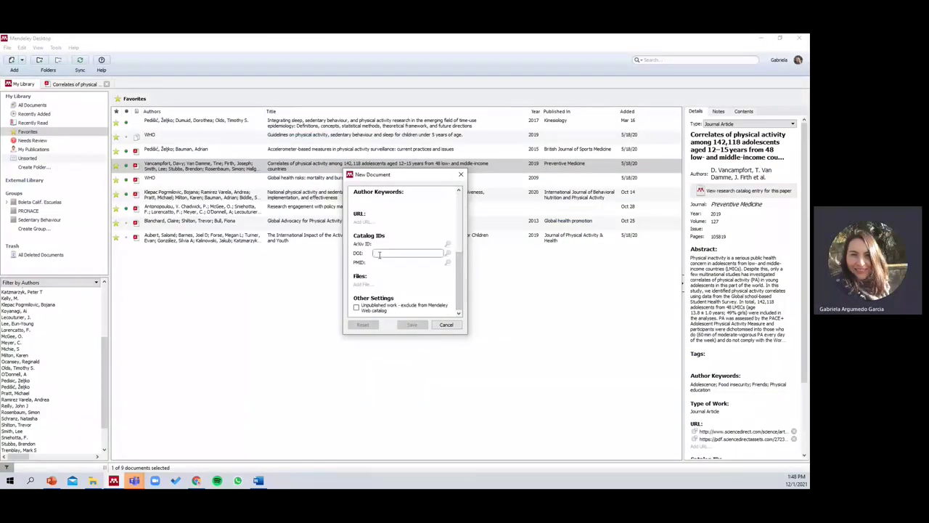
right_click(379, 254)
left_click(396, 304)
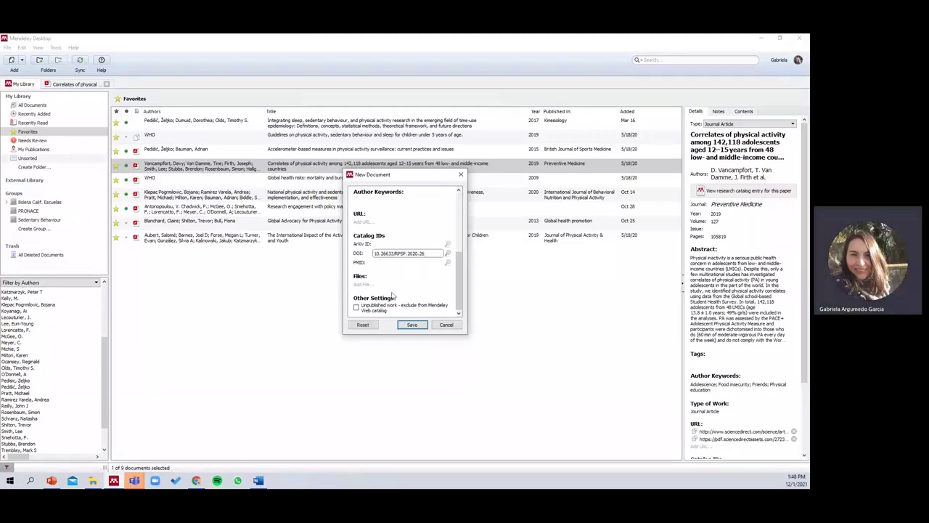
left_click(448, 253)
left_click_drag(458, 259, 444, 189)
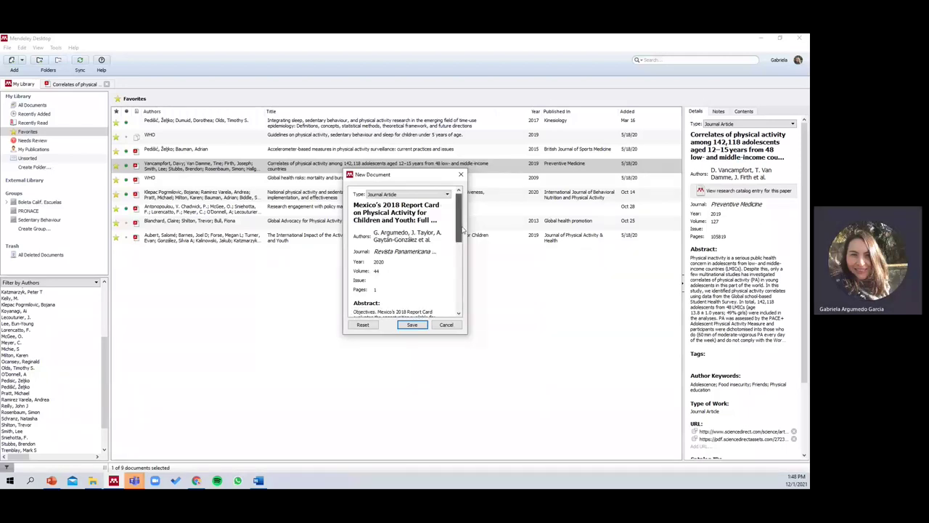
Step: Review the retrieved bibliographic details and close the new document form without saving
scroll(407, 275, "down", 5)
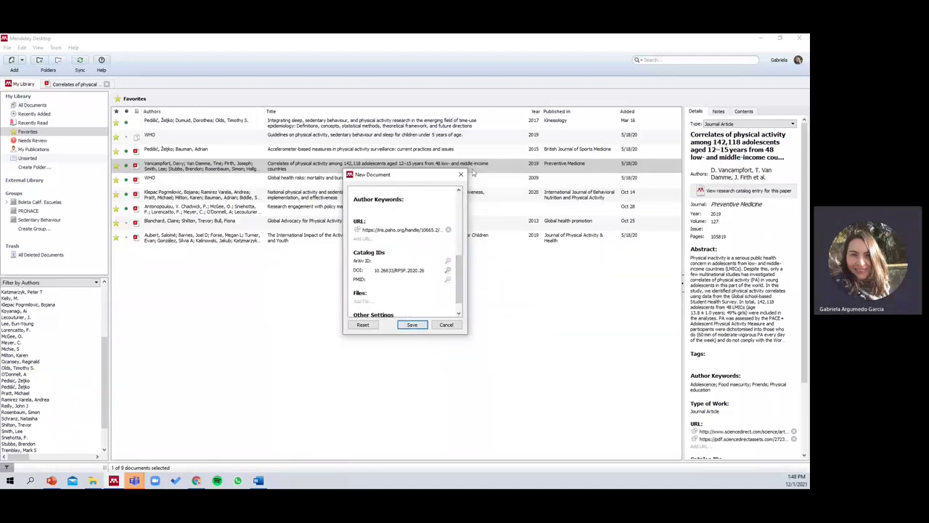
scroll(408, 268, "up", 5)
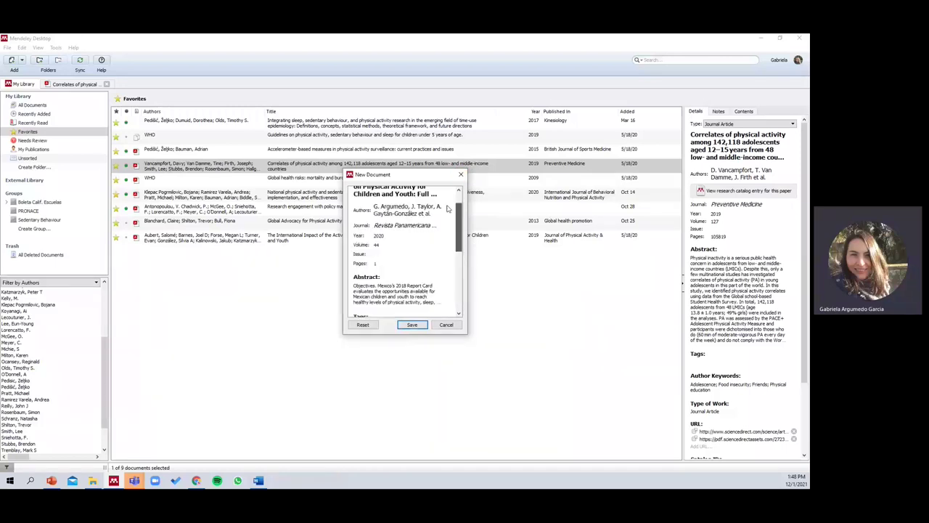
scroll(408, 269, "down", 5)
scroll(408, 268, "up", 8)
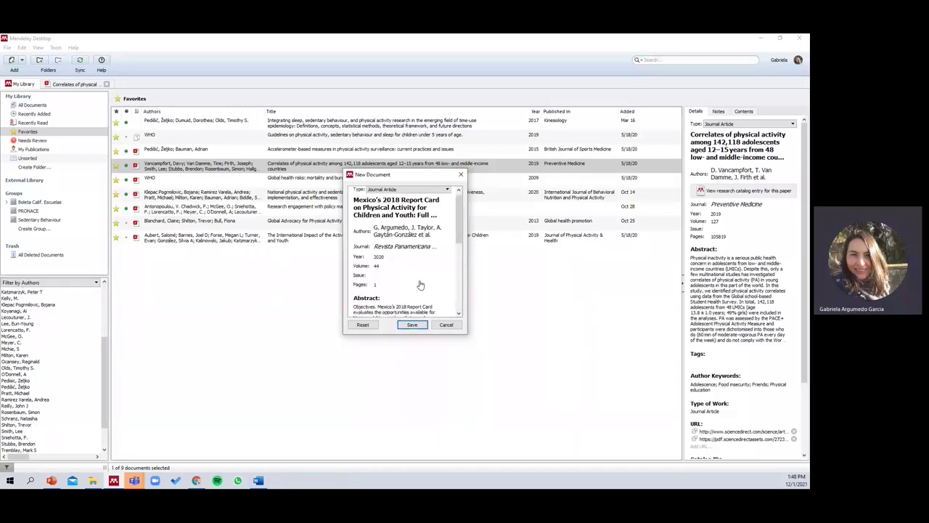
left_click(460, 175)
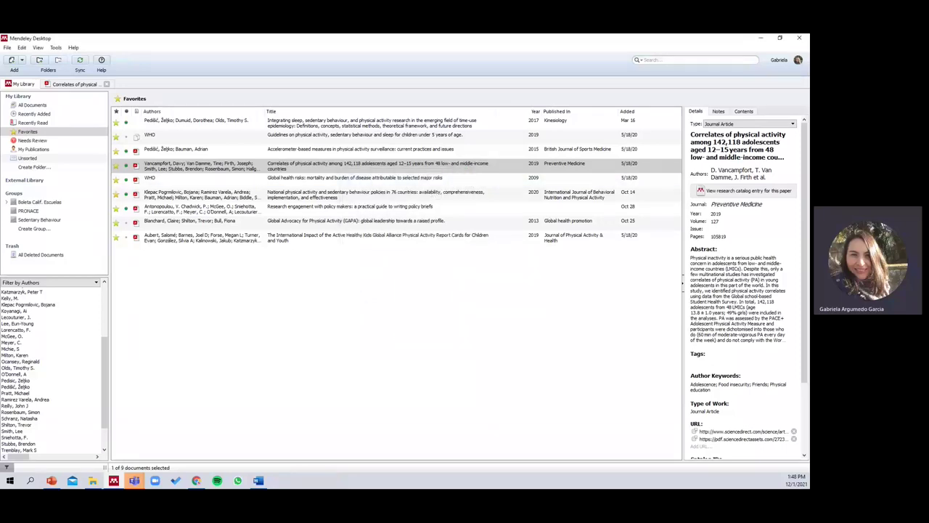
left_click(65, 84)
left_click(21, 83)
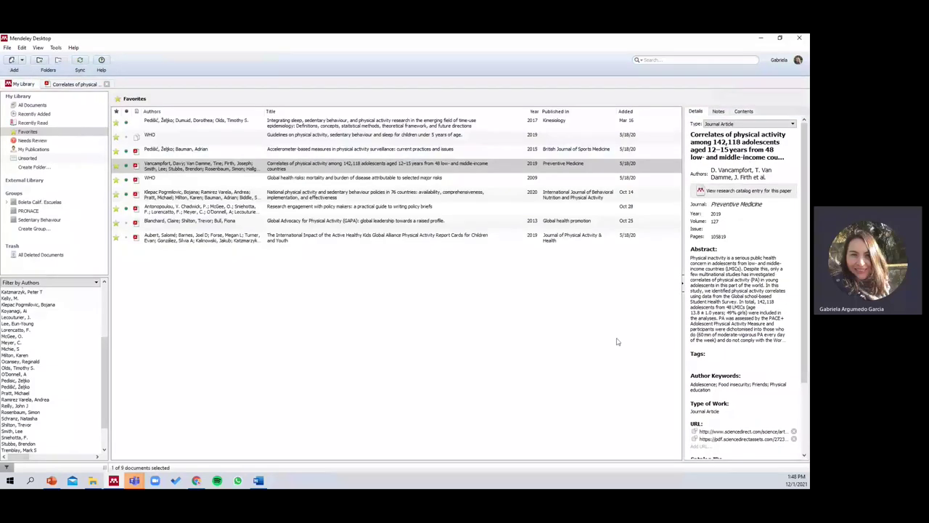
Step: Switch to the Teams meeting "Perfeccionamiento de referencias" and stop sharing the screen
left_click(131, 482)
left_click(180, 433)
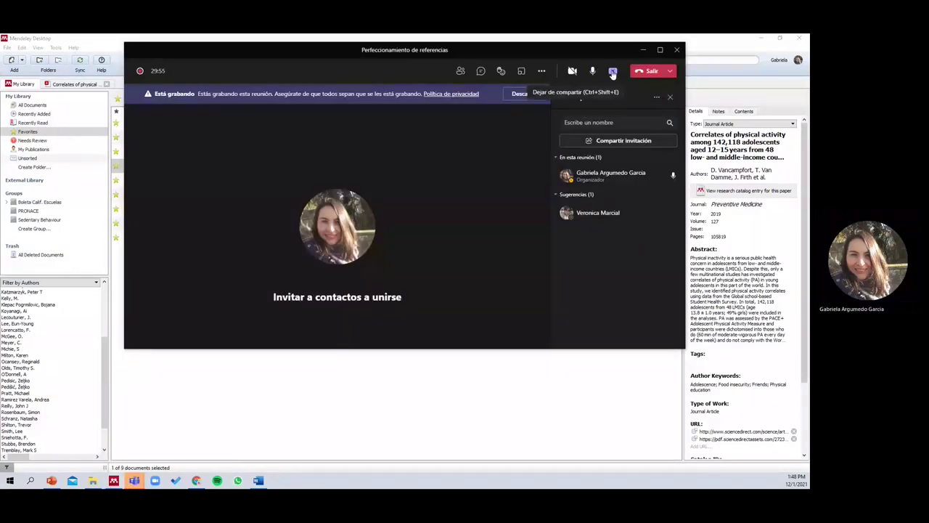
left_click(612, 72)
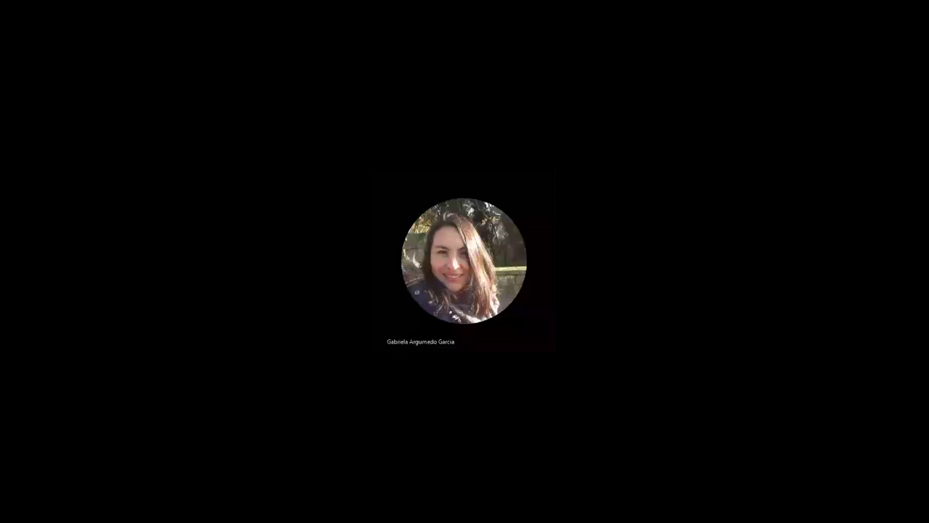